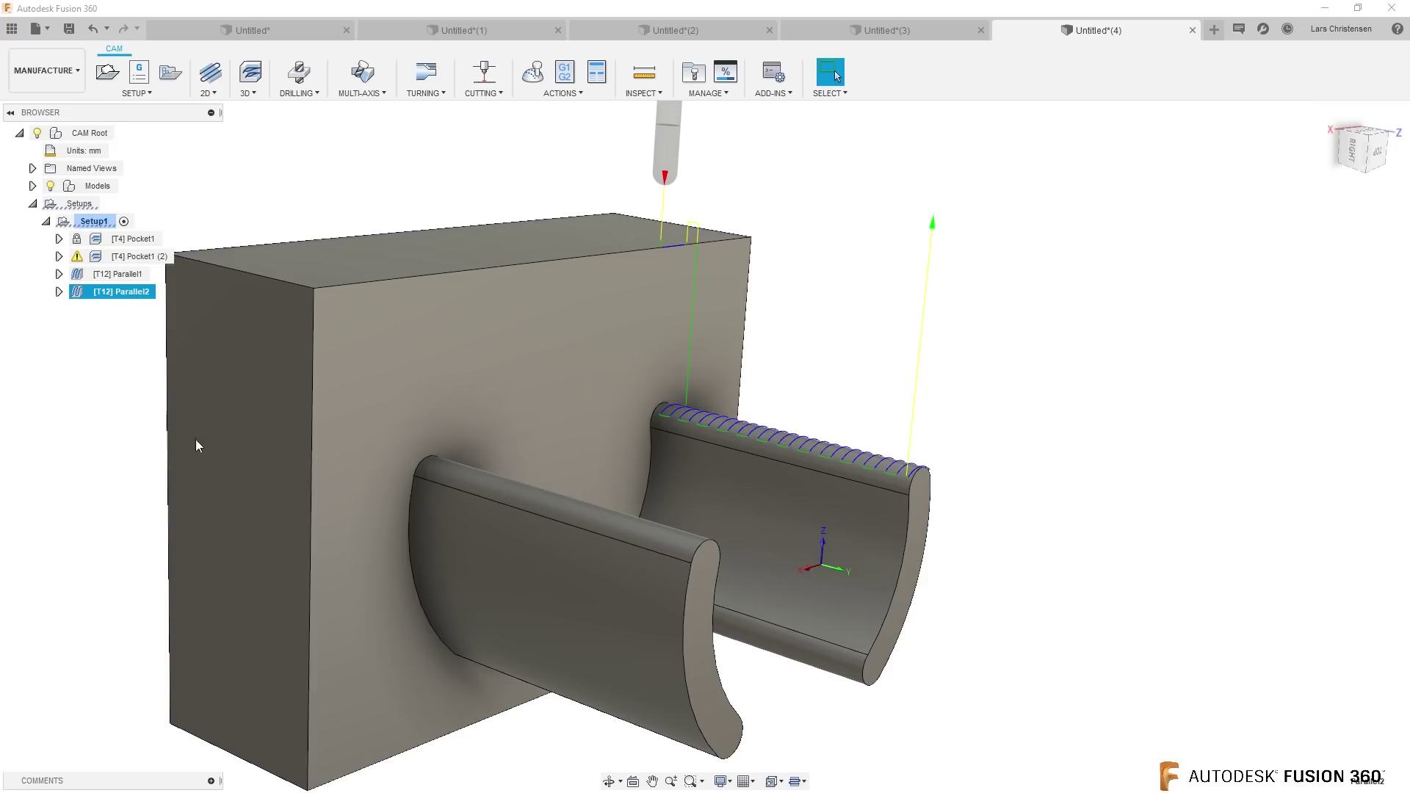
Create a new design and sketch a 200 by 200 mm center rectangle at the origin on the horizontal plane.
click(1216, 30)
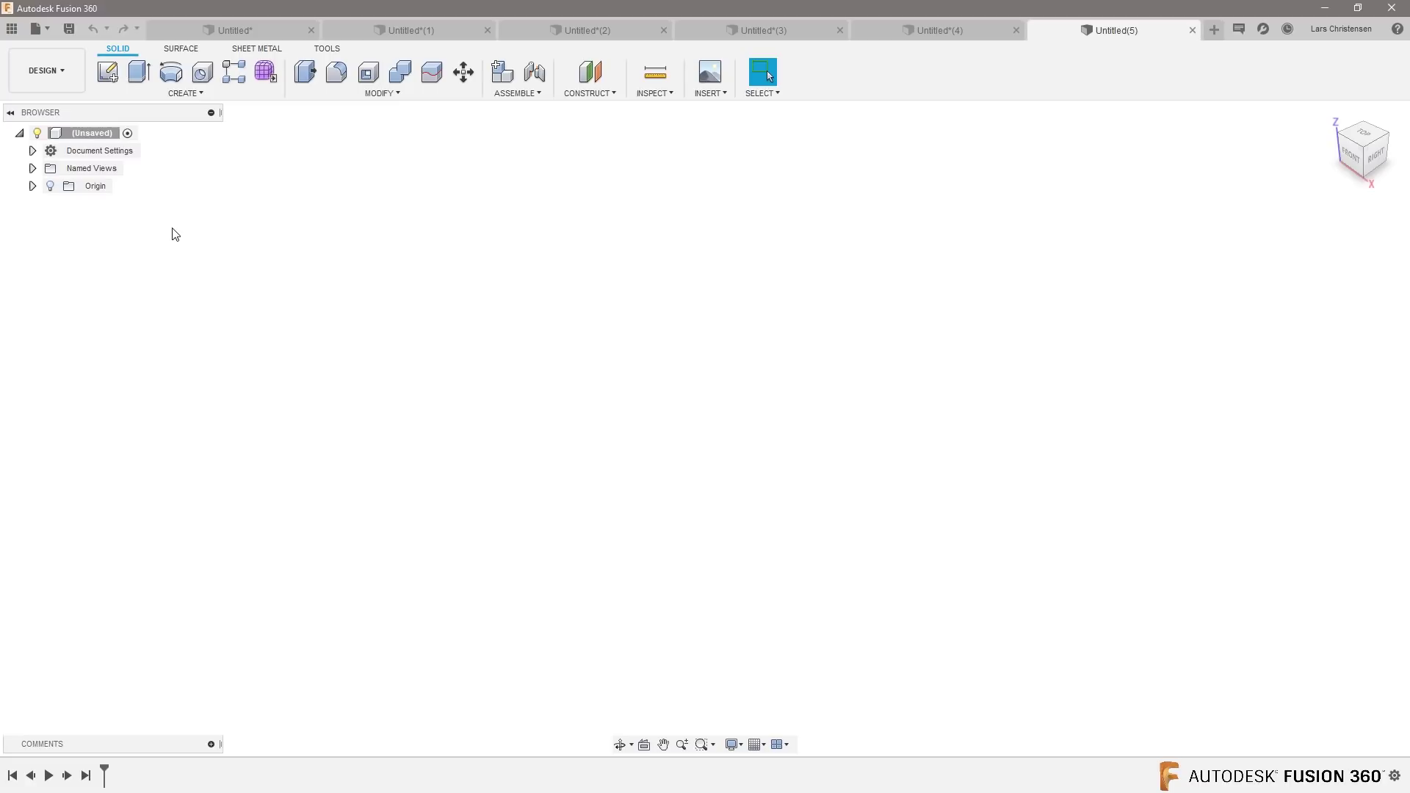
click(108, 73)
click(796, 437)
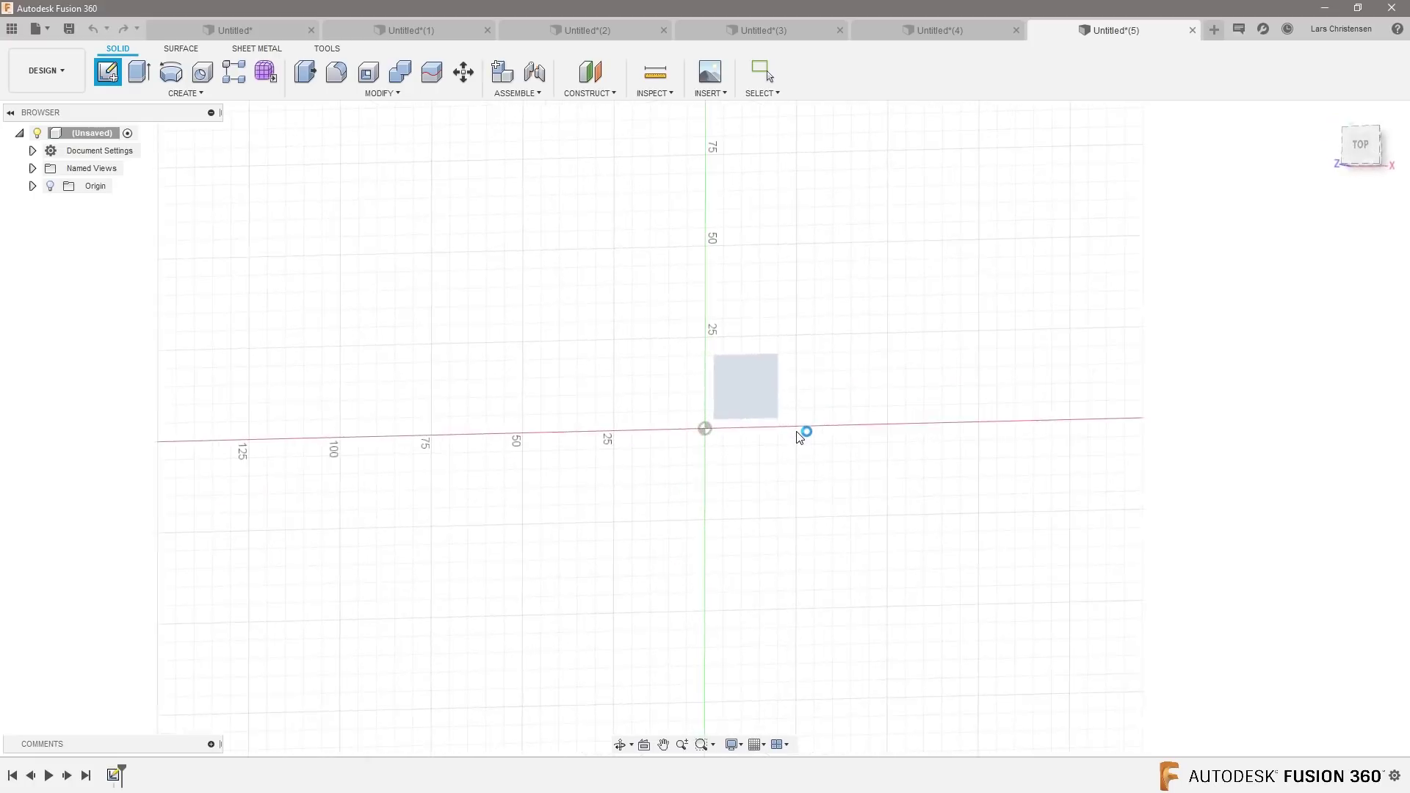
key(s)
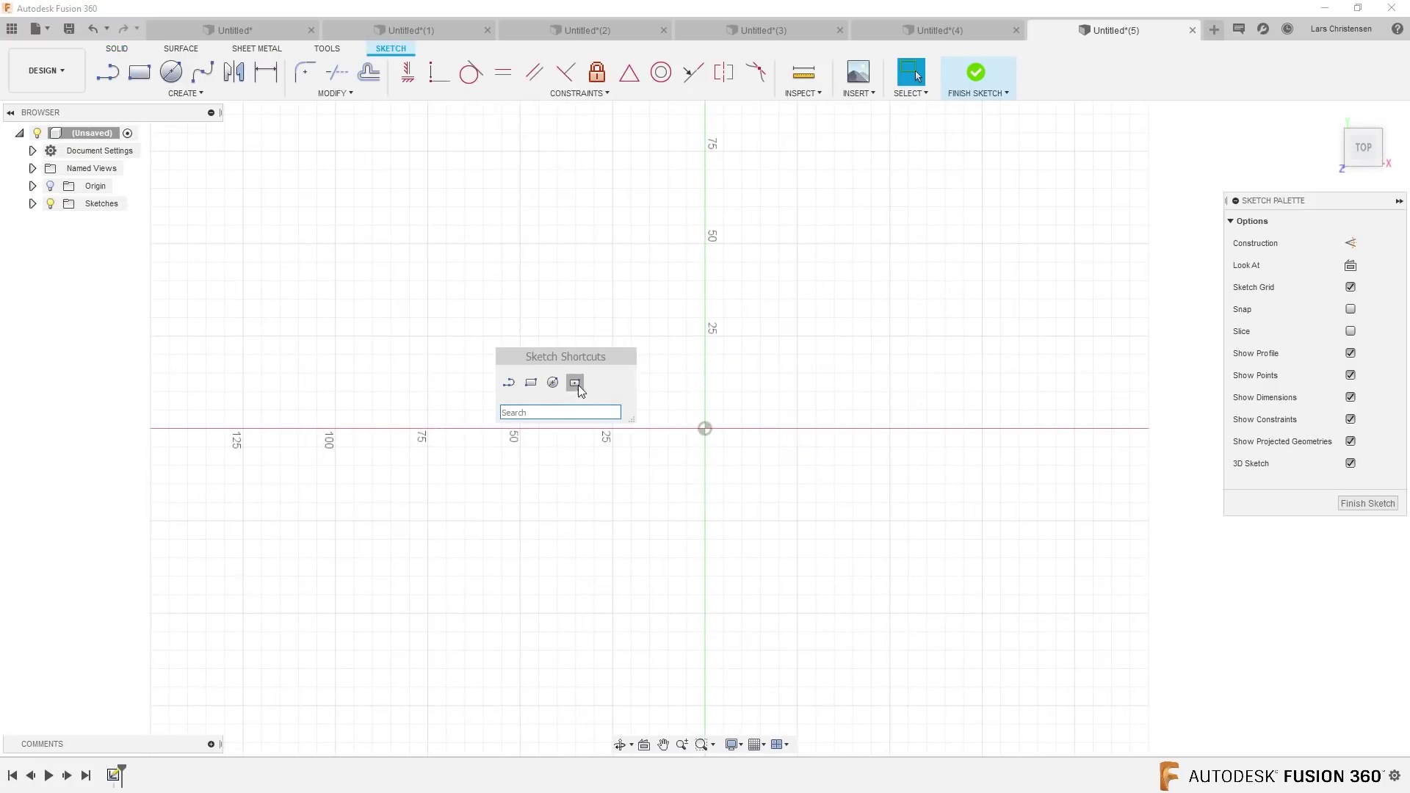
click(575, 382)
click(705, 428)
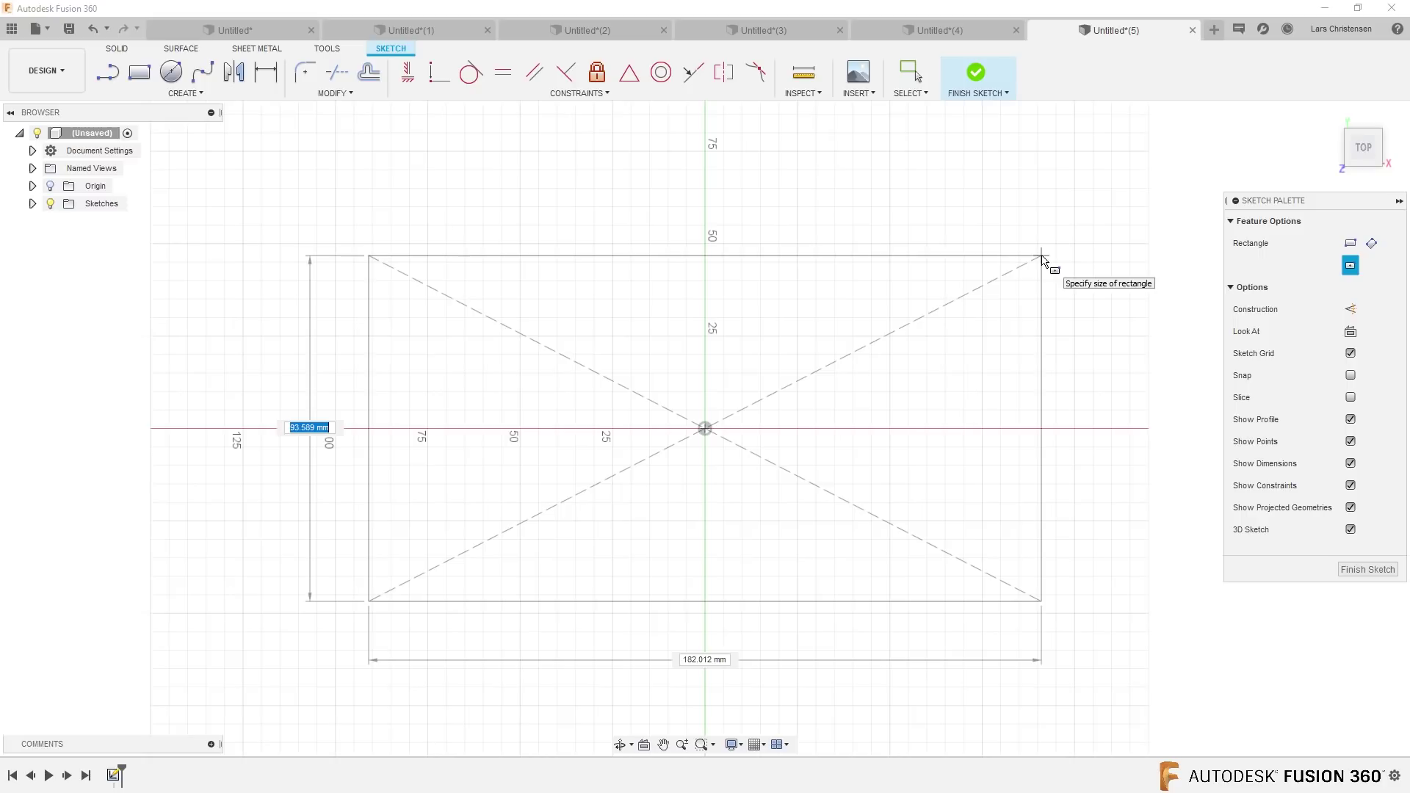
text(200)
key(Tab)
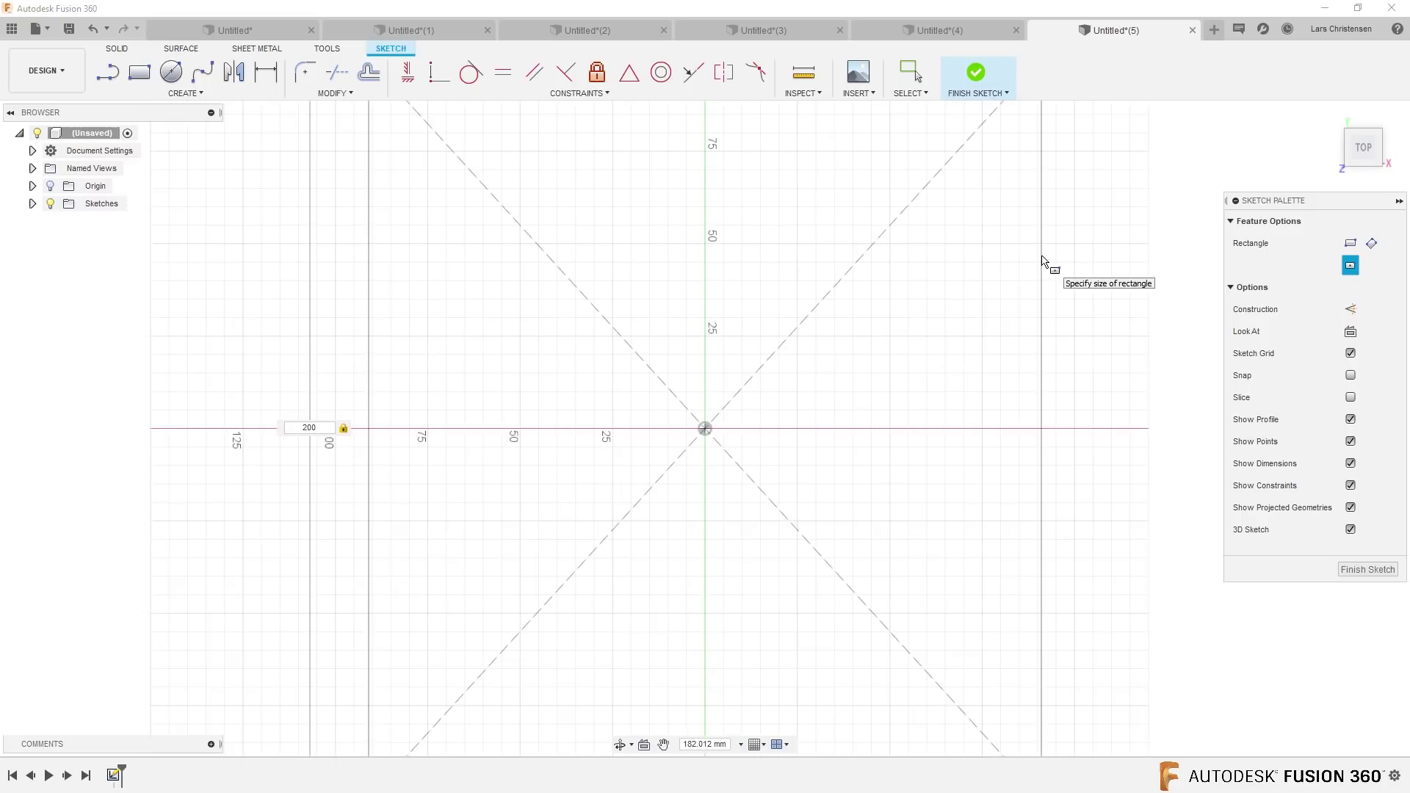
text(200)
key(Return)
scroll(450, 312, down, 5)
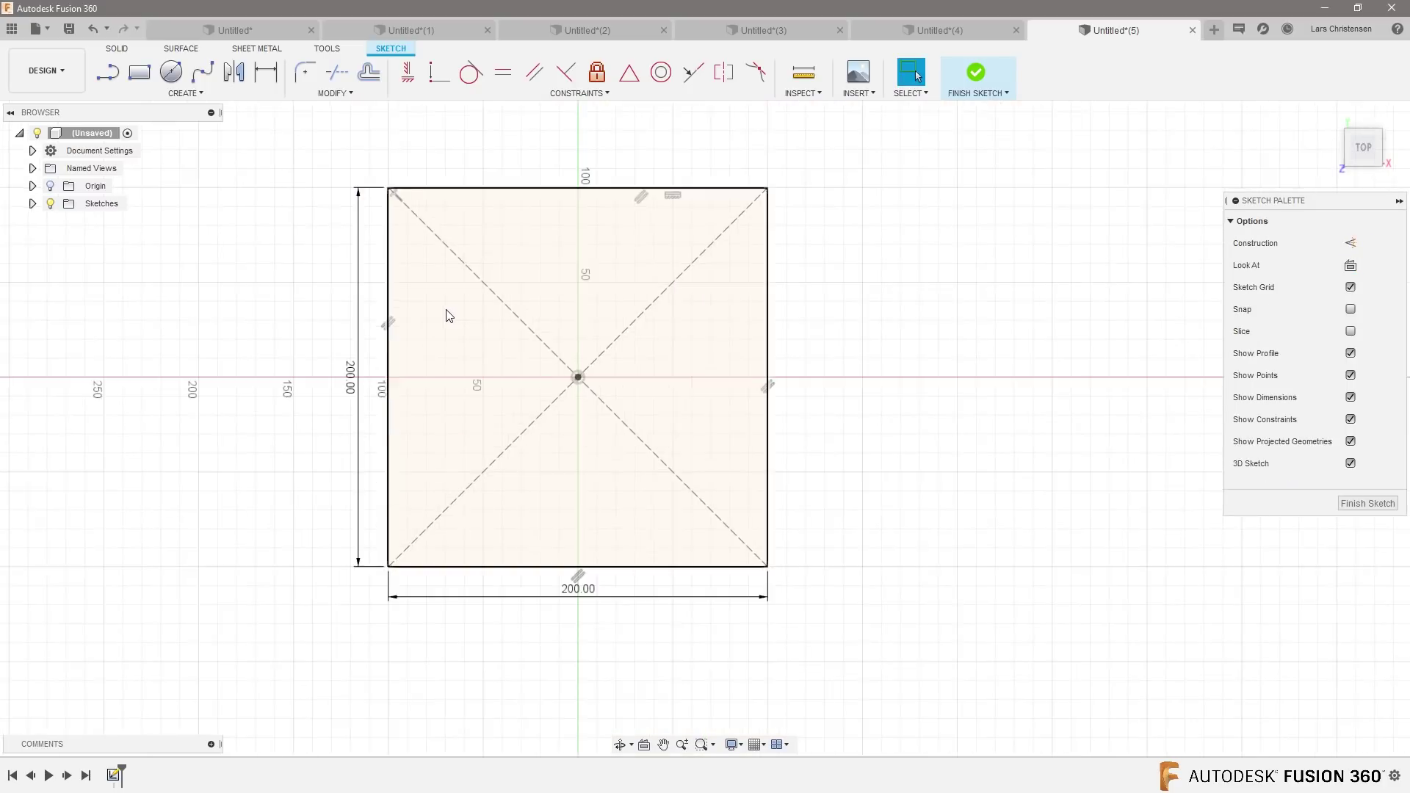
Extrude the square profile upward 100 mm with a taper angle of -30 degrees as a new body.
key(e)
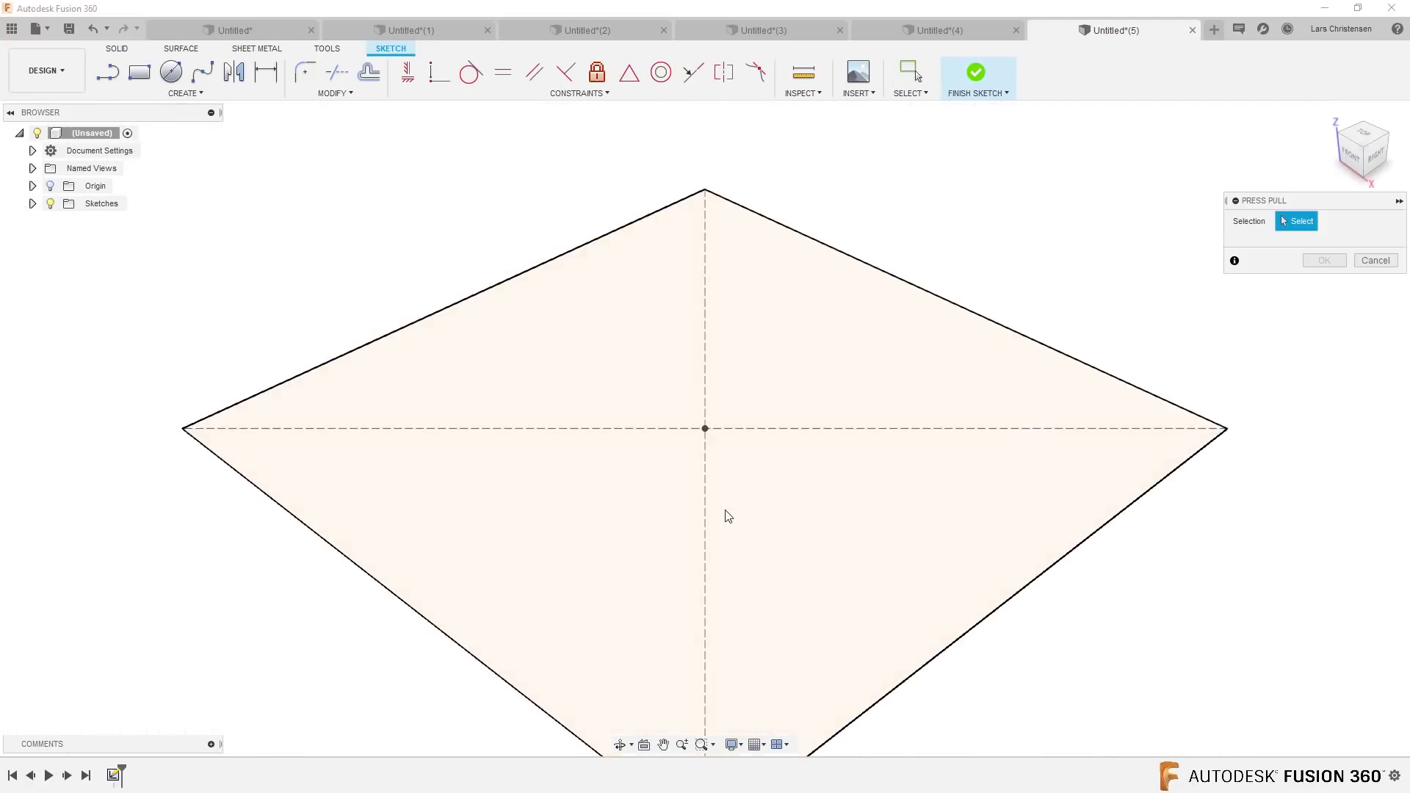
text(100)
key(Tab)
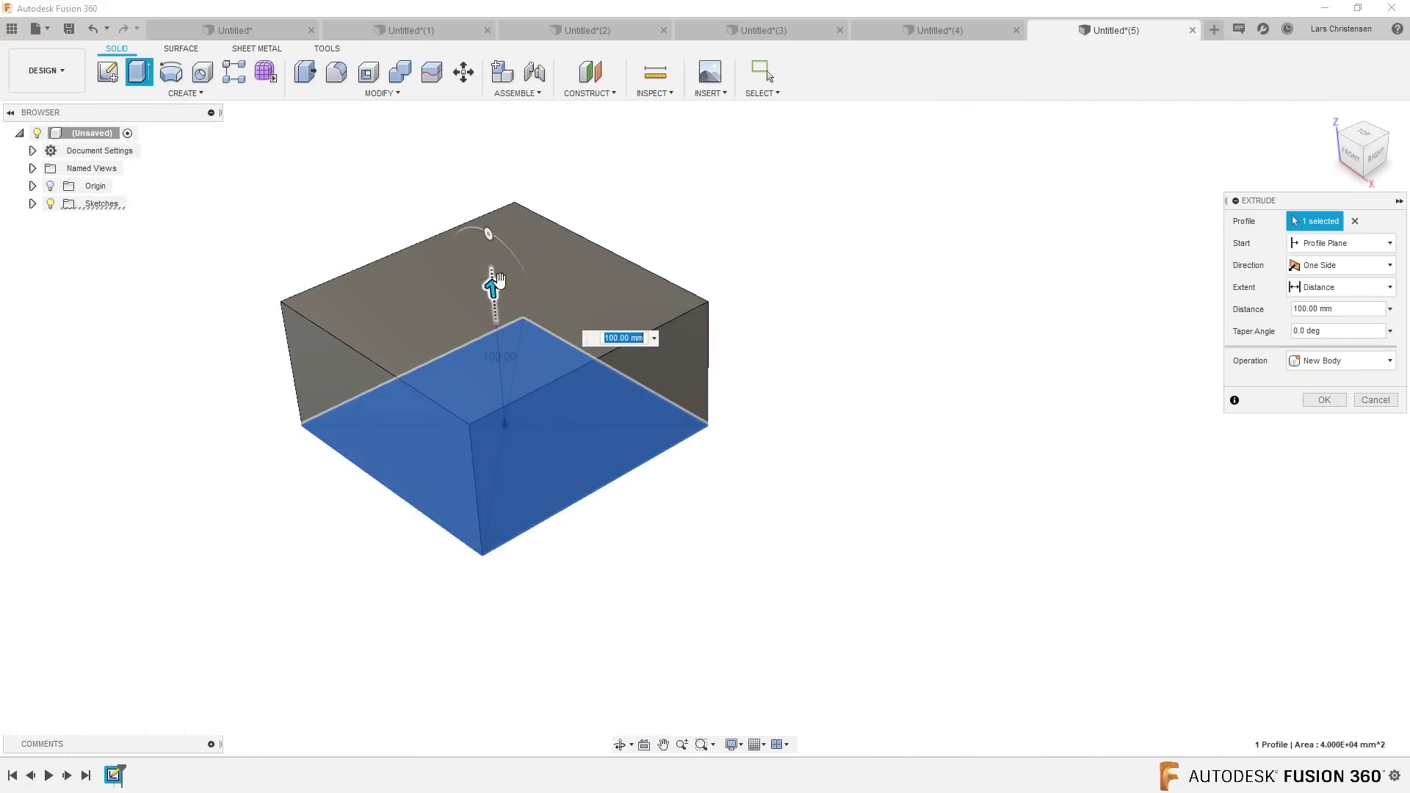
drag(489, 233, 515, 259)
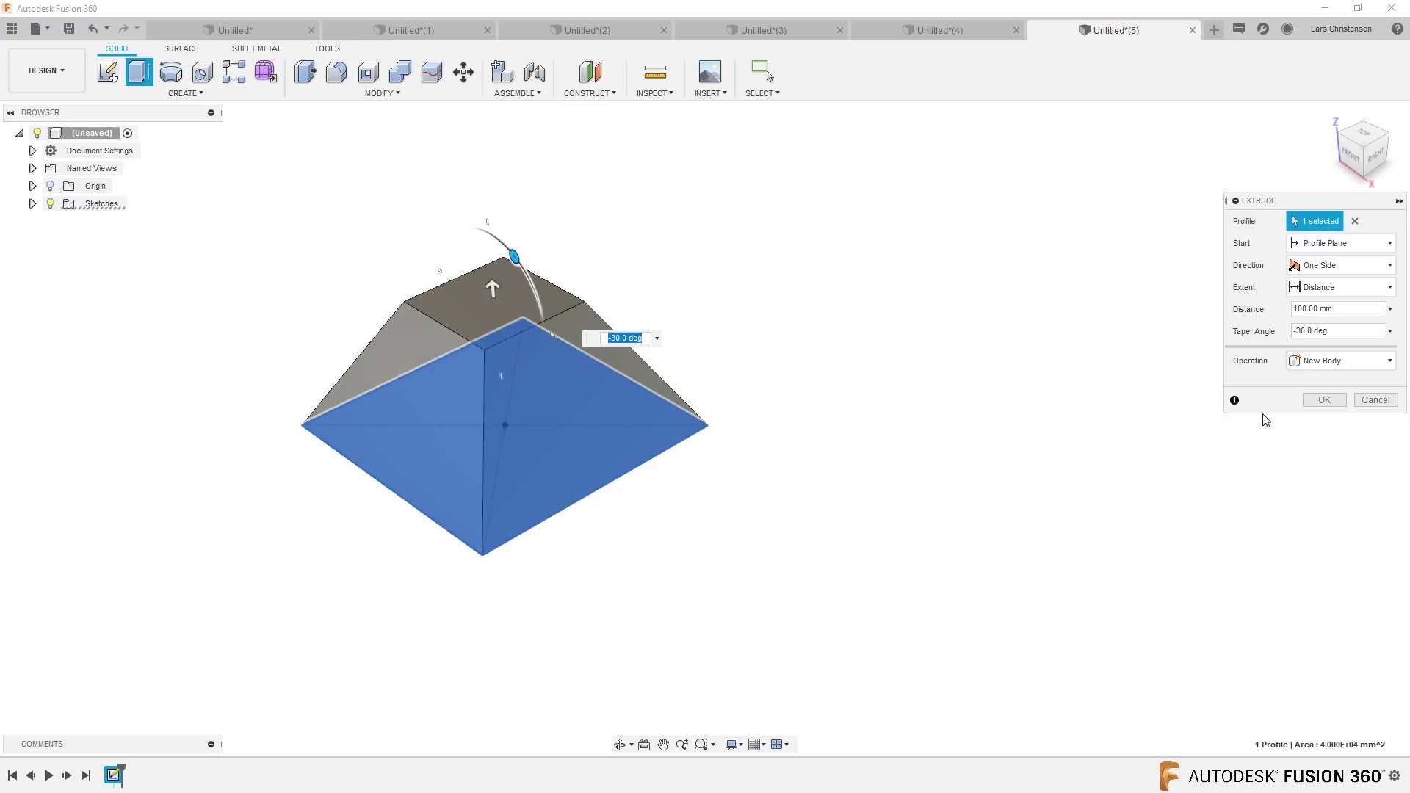
click(1324, 399)
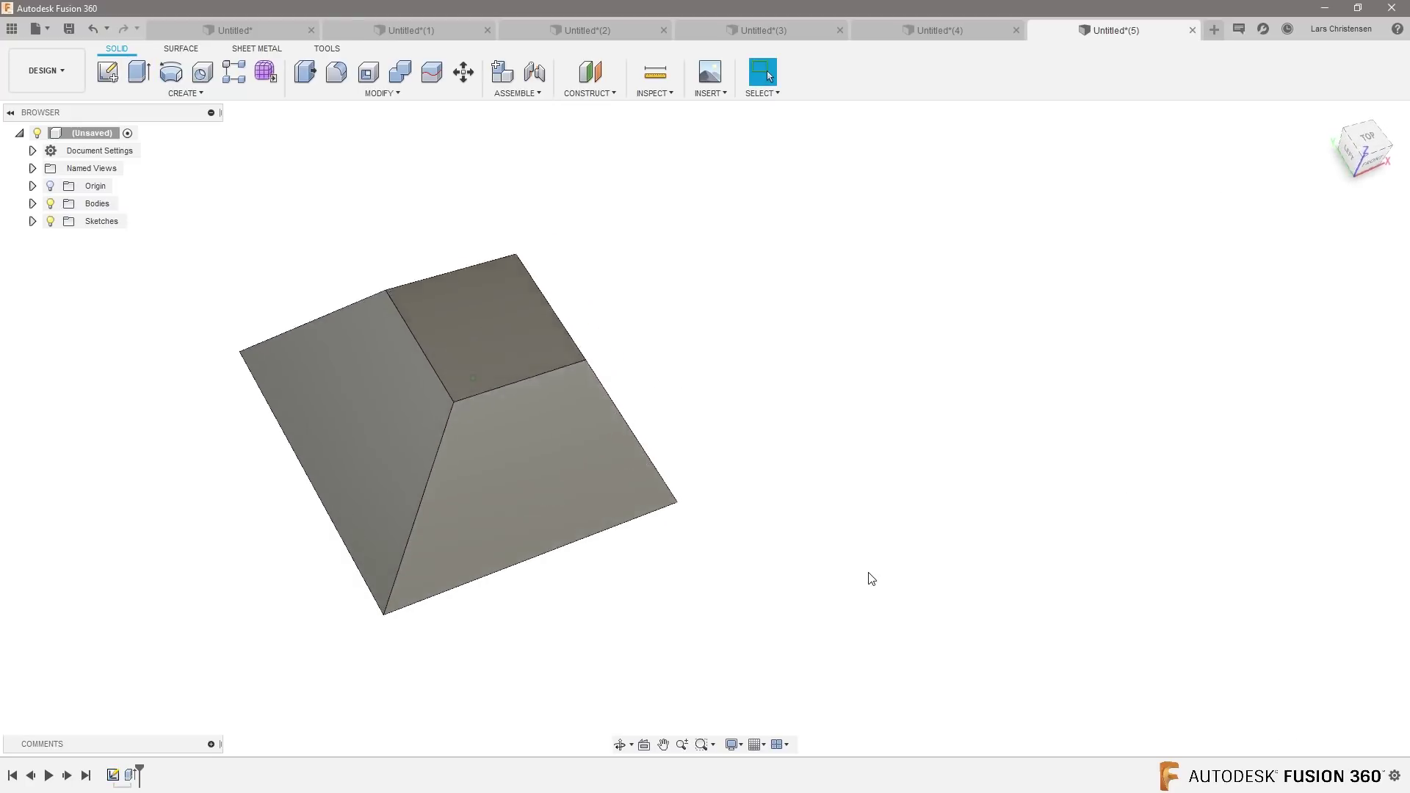
Shell the tapered body with an inside thickness of 5 mm, removing its top and bottom faces.
shift+middle_drag(871, 580, 256, 154)
click(368, 71)
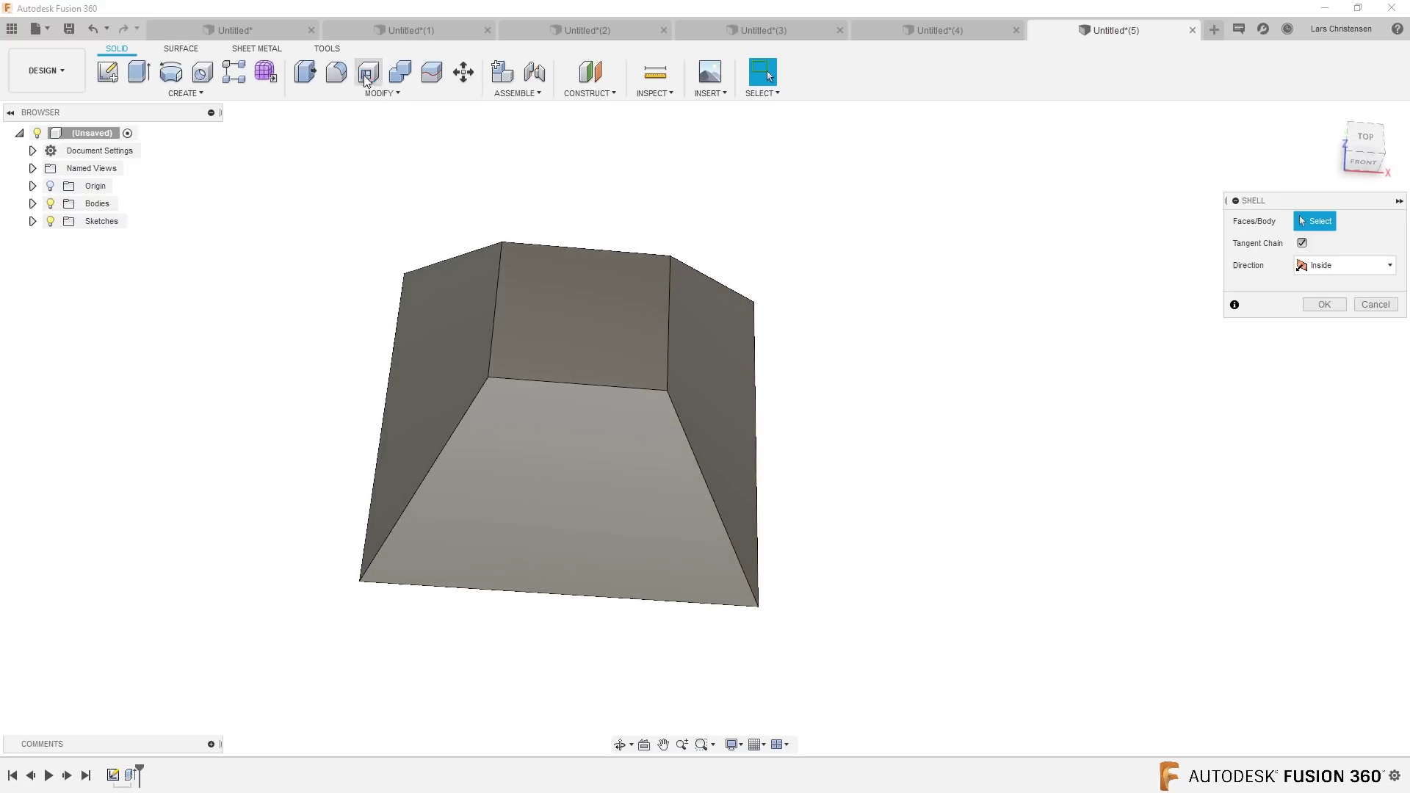
click(553, 300)
shift+middle_drag(618, 476, 796, 463)
click(614, 450)
text(5)
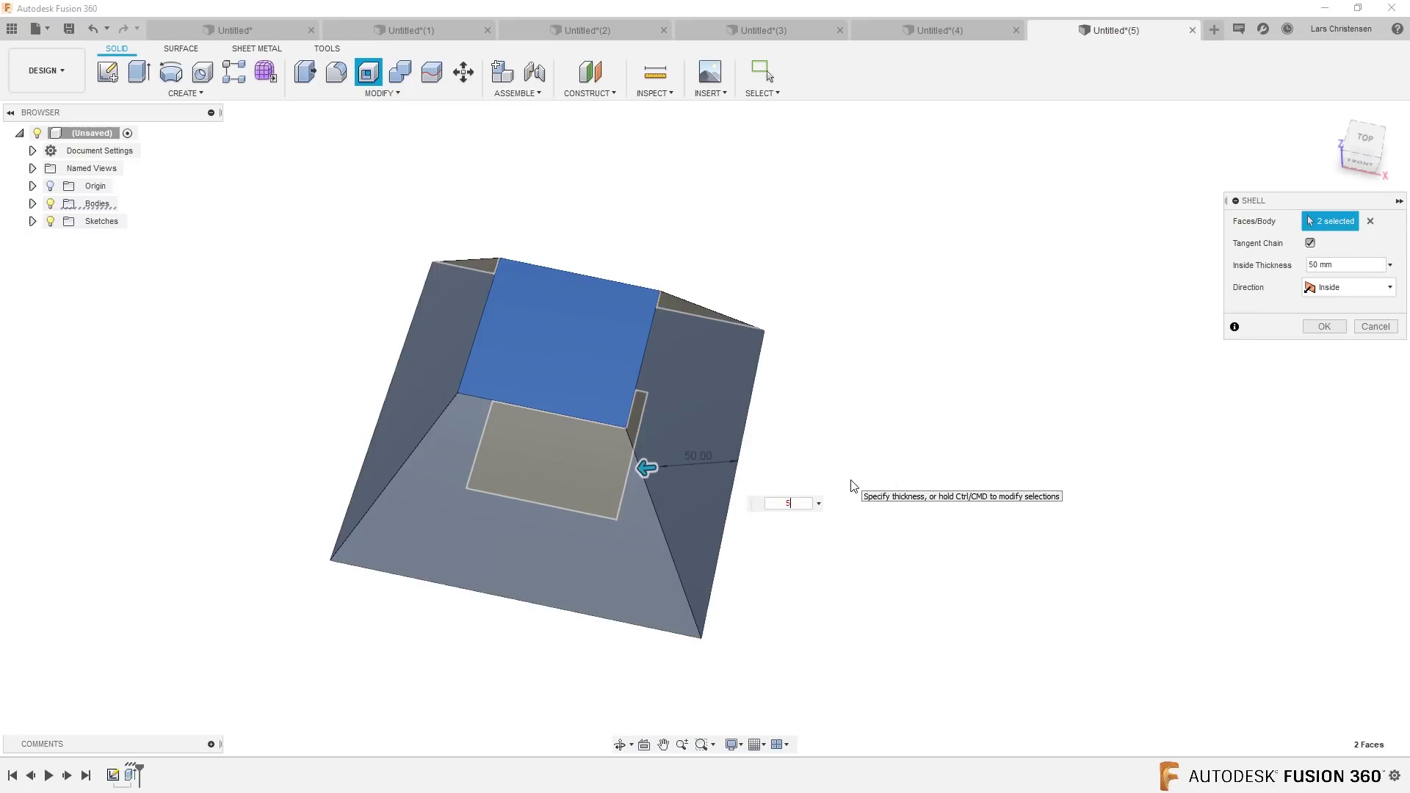
key(Return)
Construct a plane through two diagonally opposite slanted corner edges of the hollow pyramid.
shift+middle_drag(1085, 564, 1041, 582)
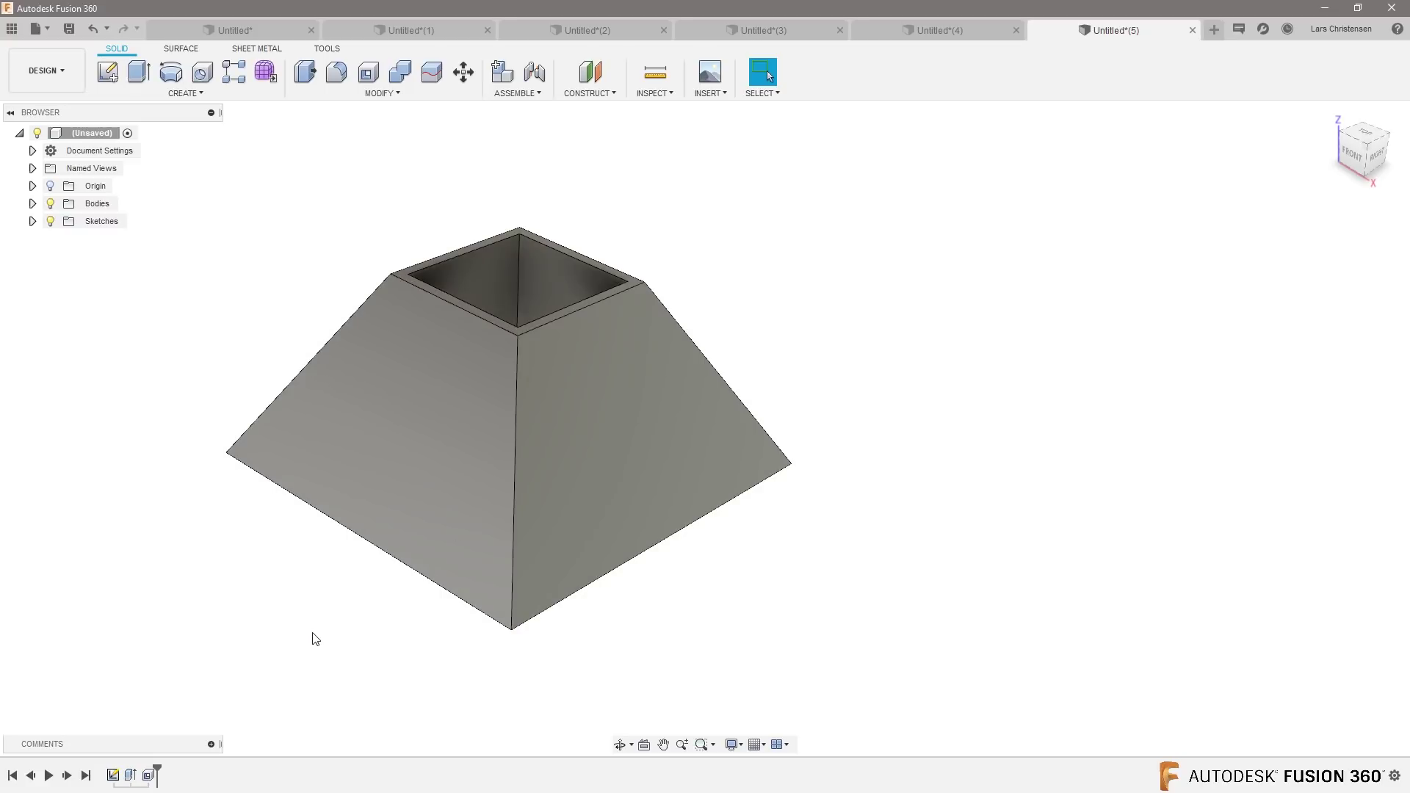
shift+middle_drag(314, 638, 191, 479)
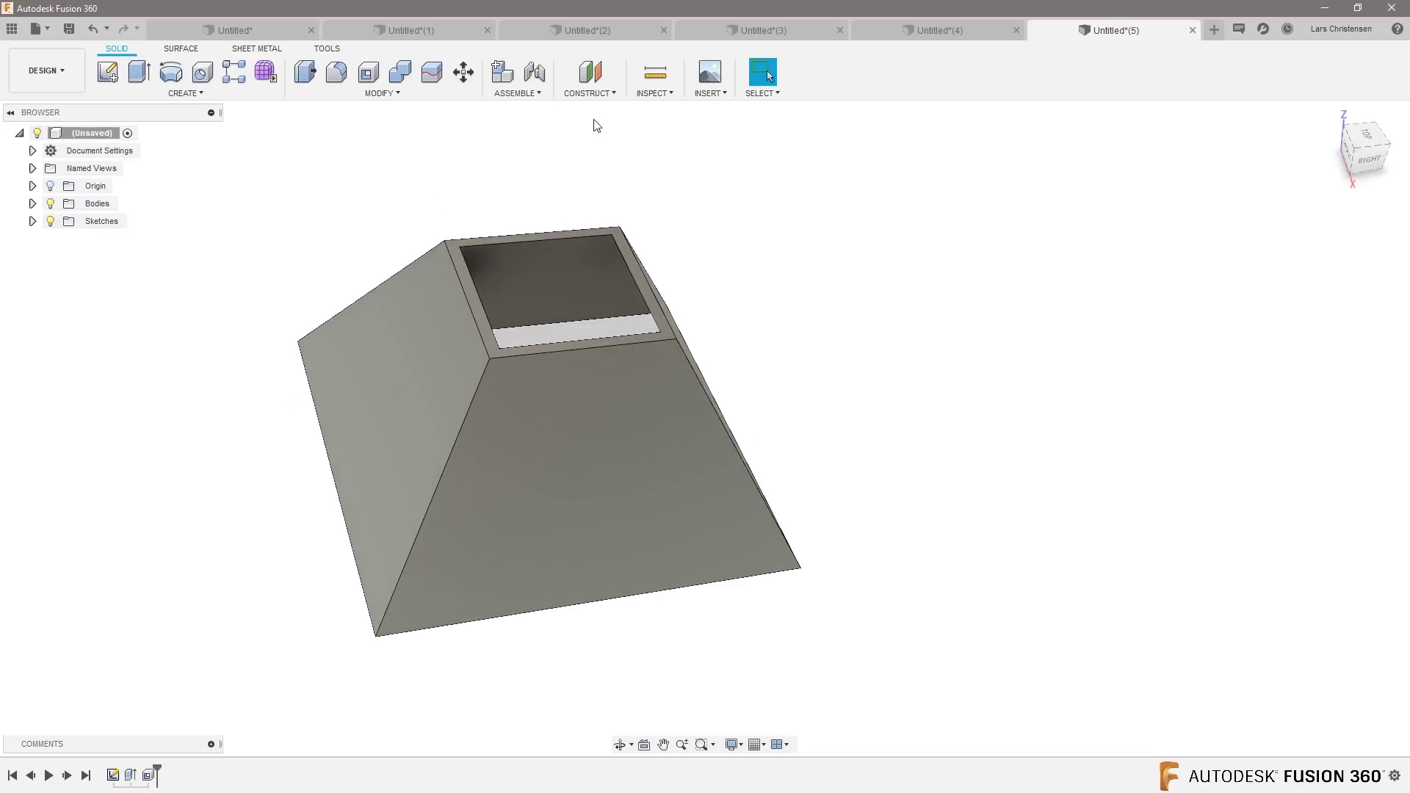
click(587, 93)
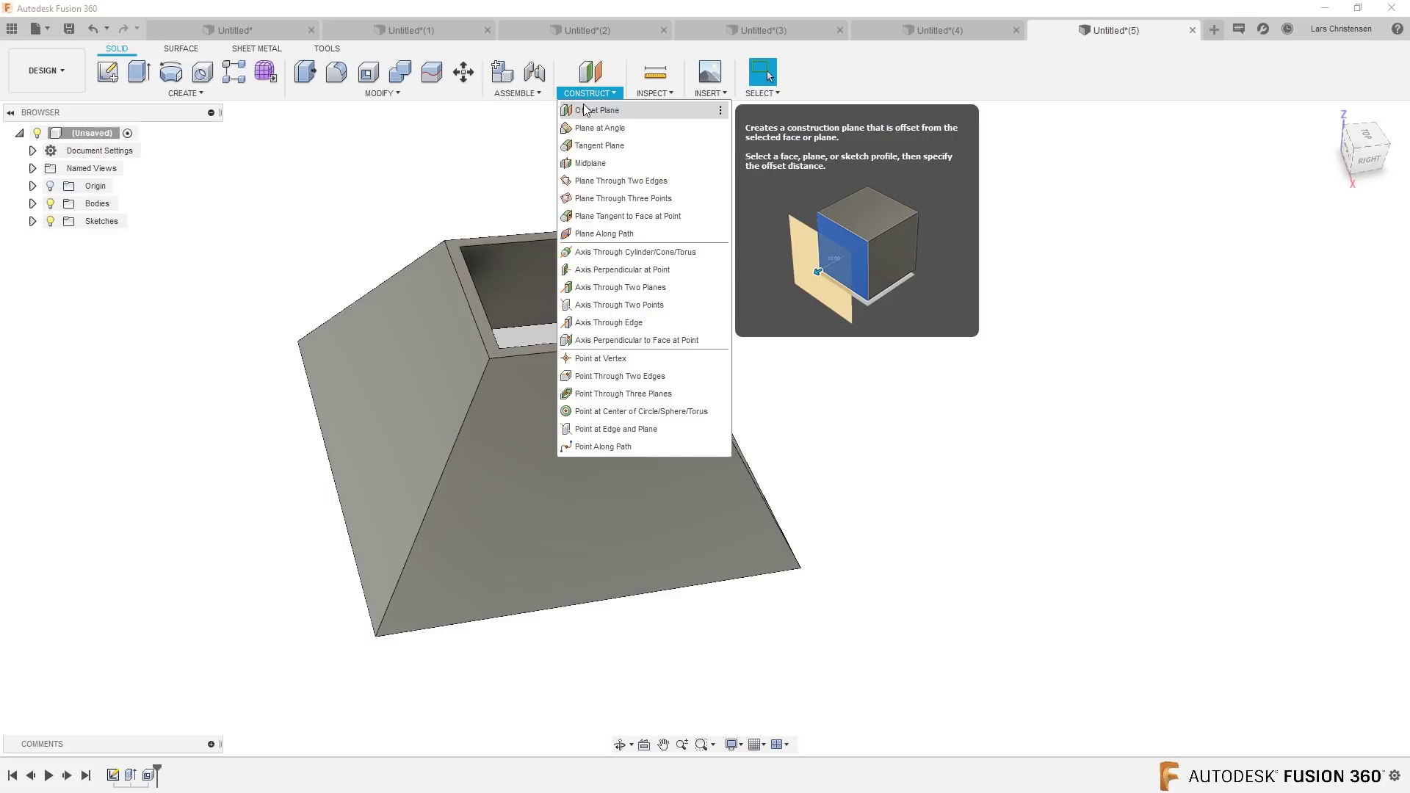
click(595, 181)
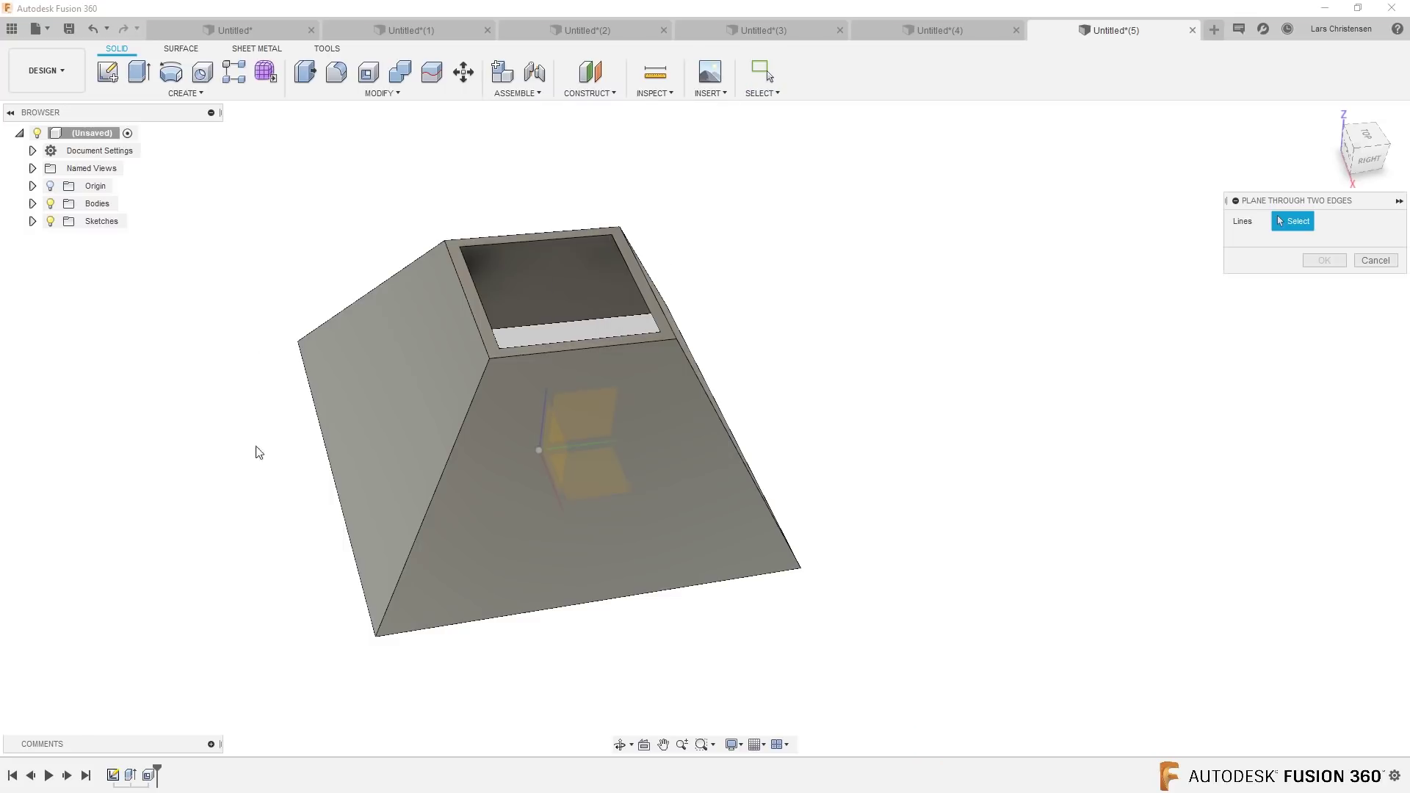
click(438, 482)
shift+middle_drag(762, 239, 760, 435)
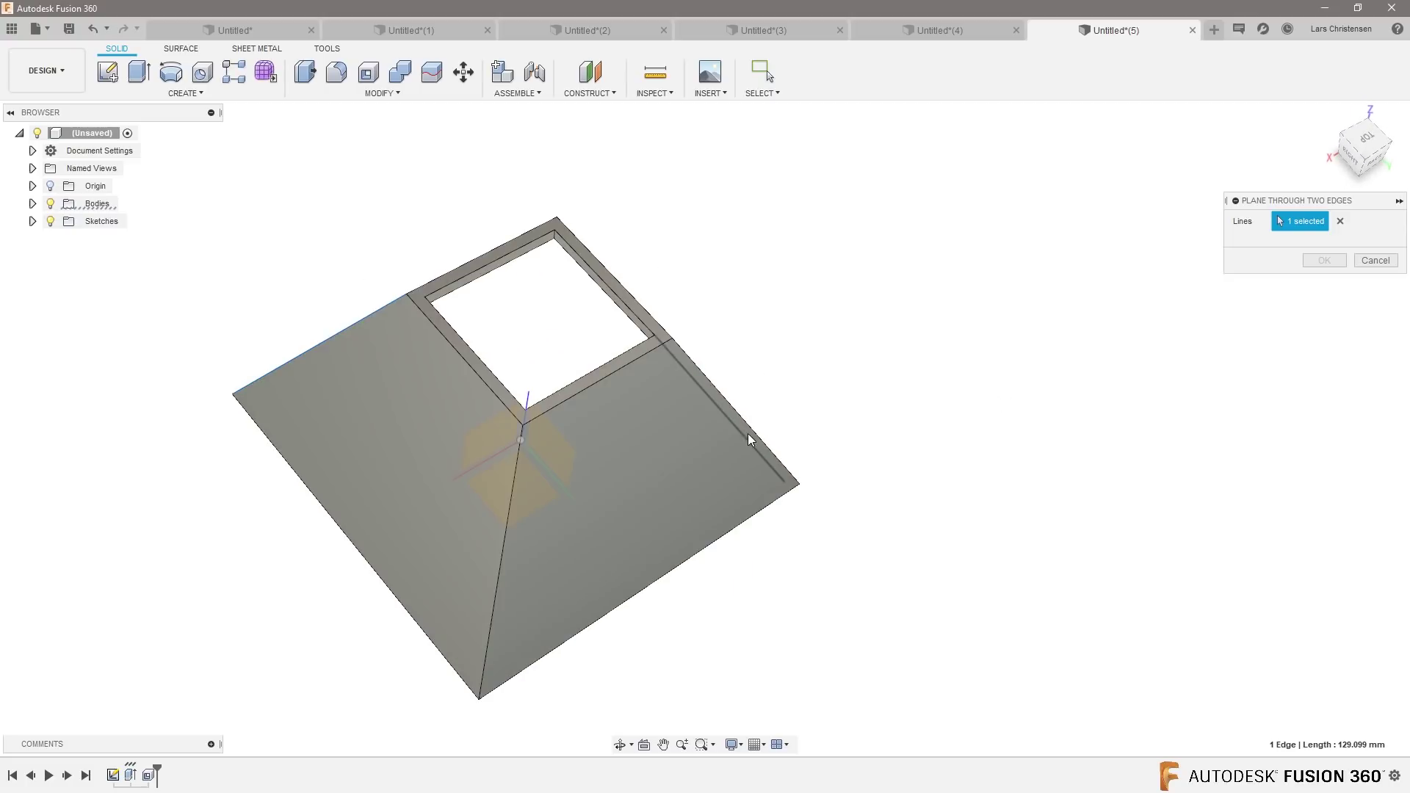
click(752, 430)
shift+middle_drag(1007, 380, 398, 319)
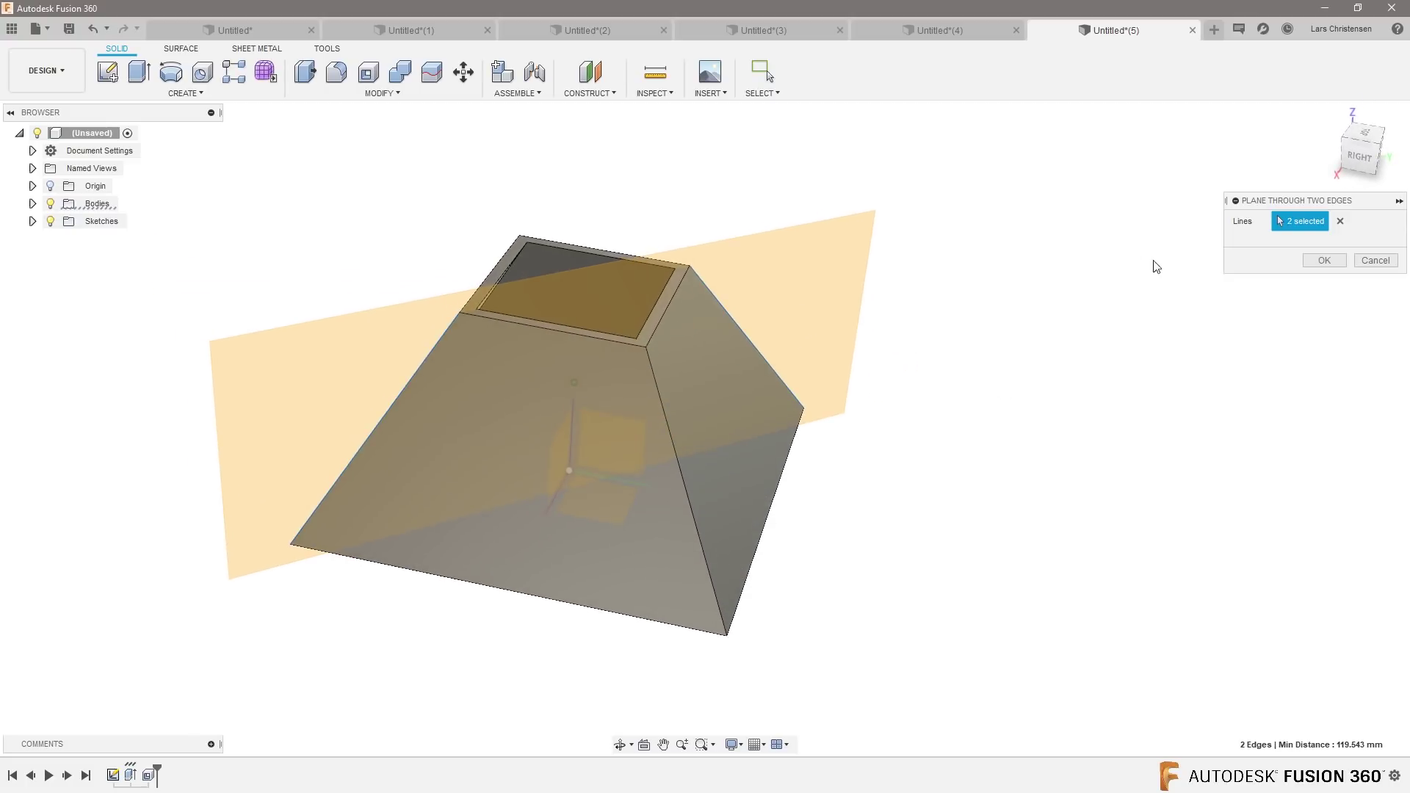
click(1324, 260)
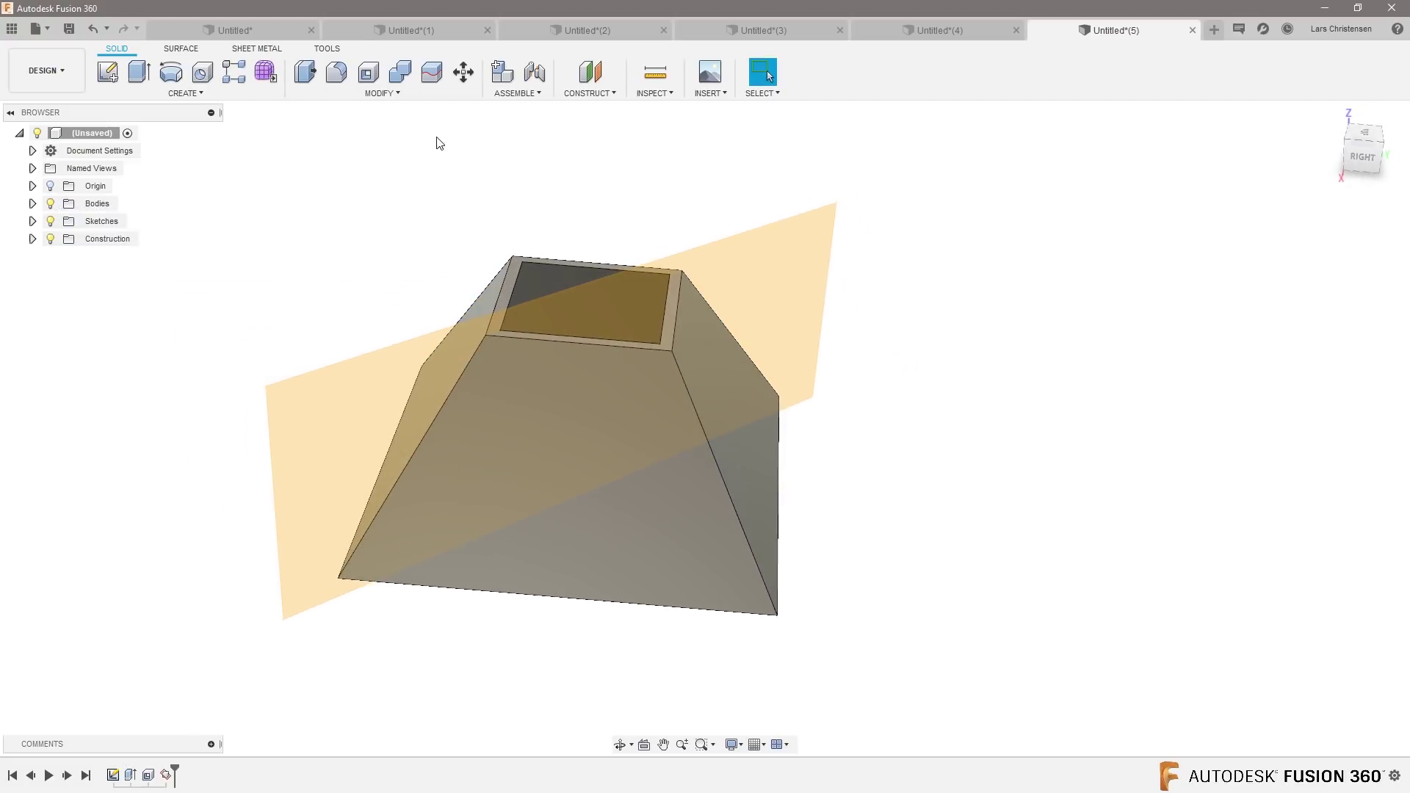
Split the hollow pyramid body using the diagonal construction plane as the splitting tool.
click(433, 74)
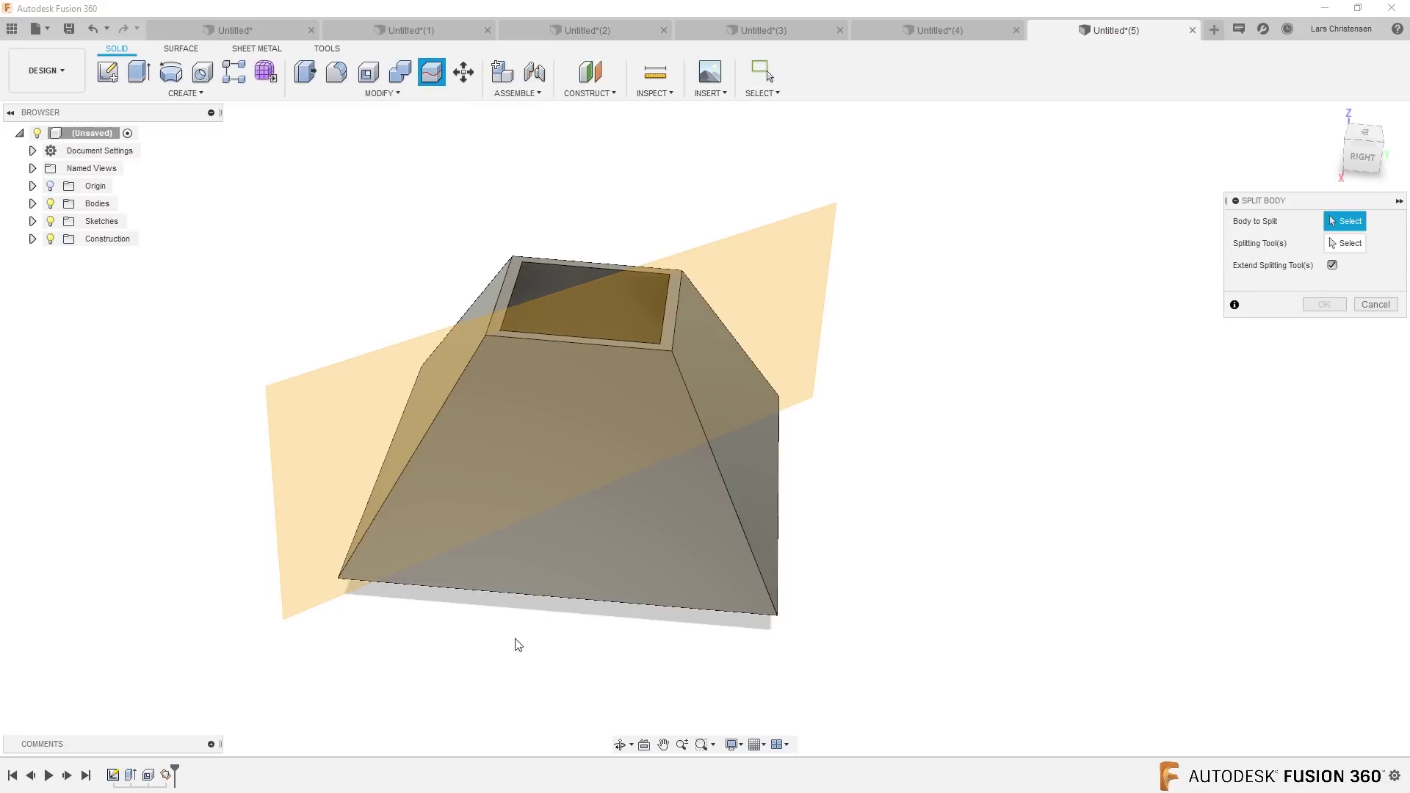
click(658, 573)
click(1342, 244)
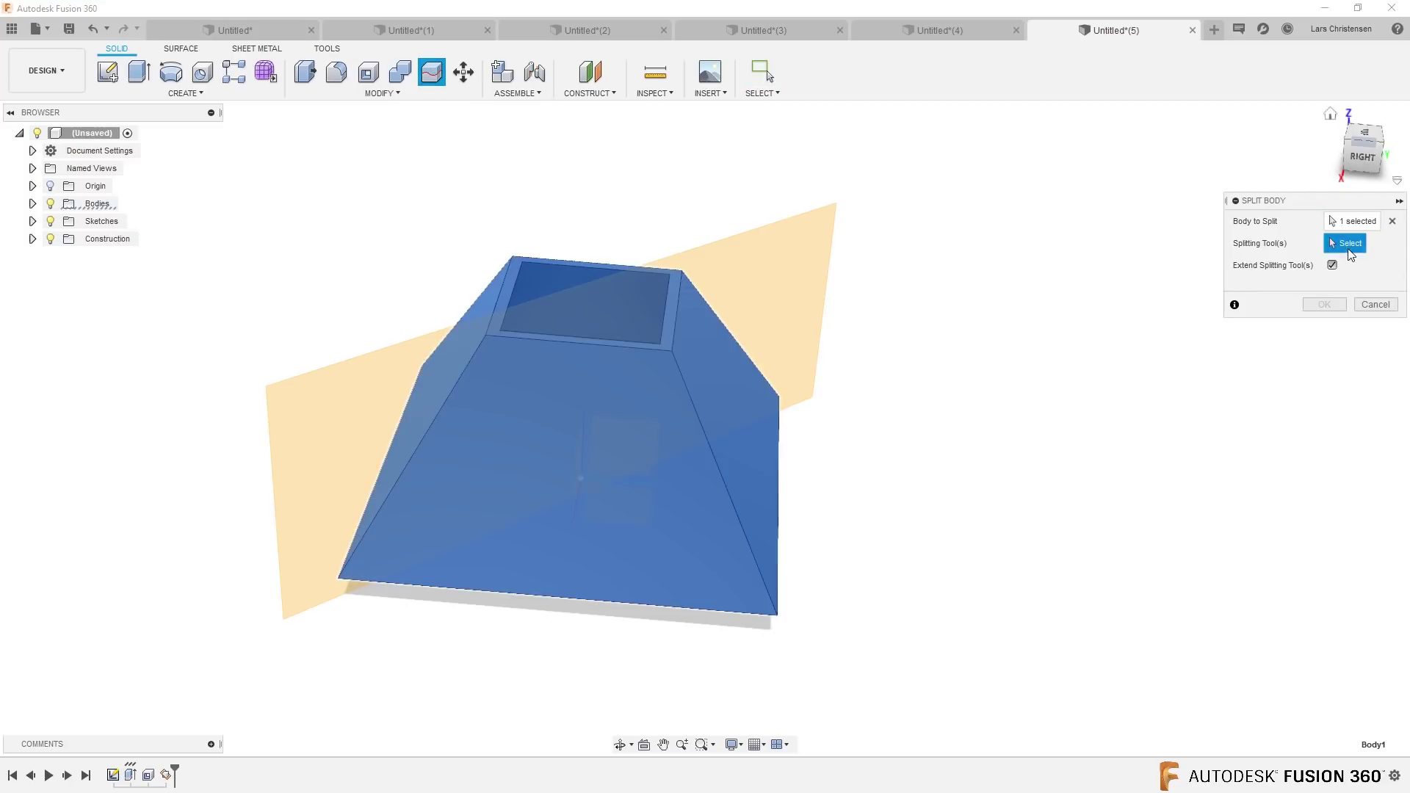
click(784, 251)
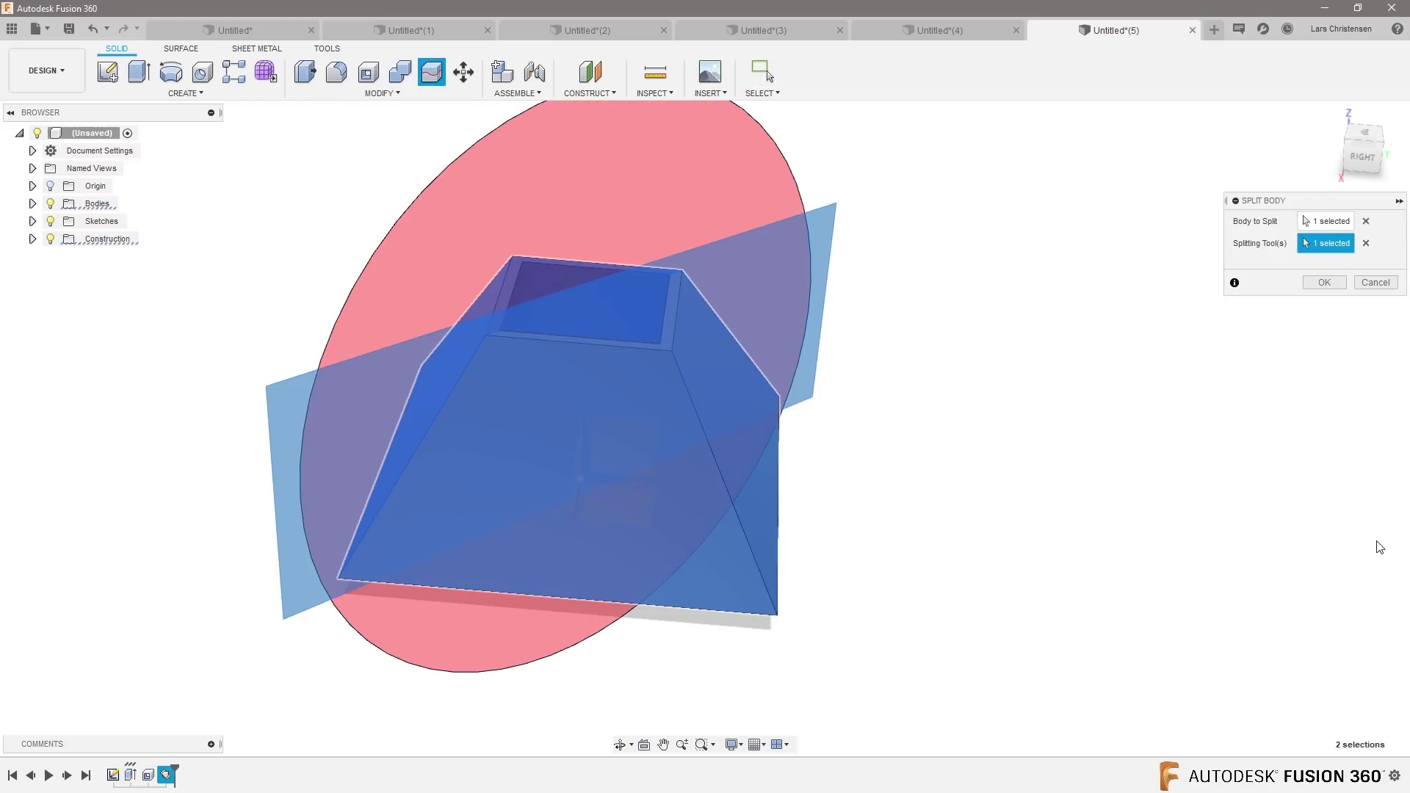
click(1325, 282)
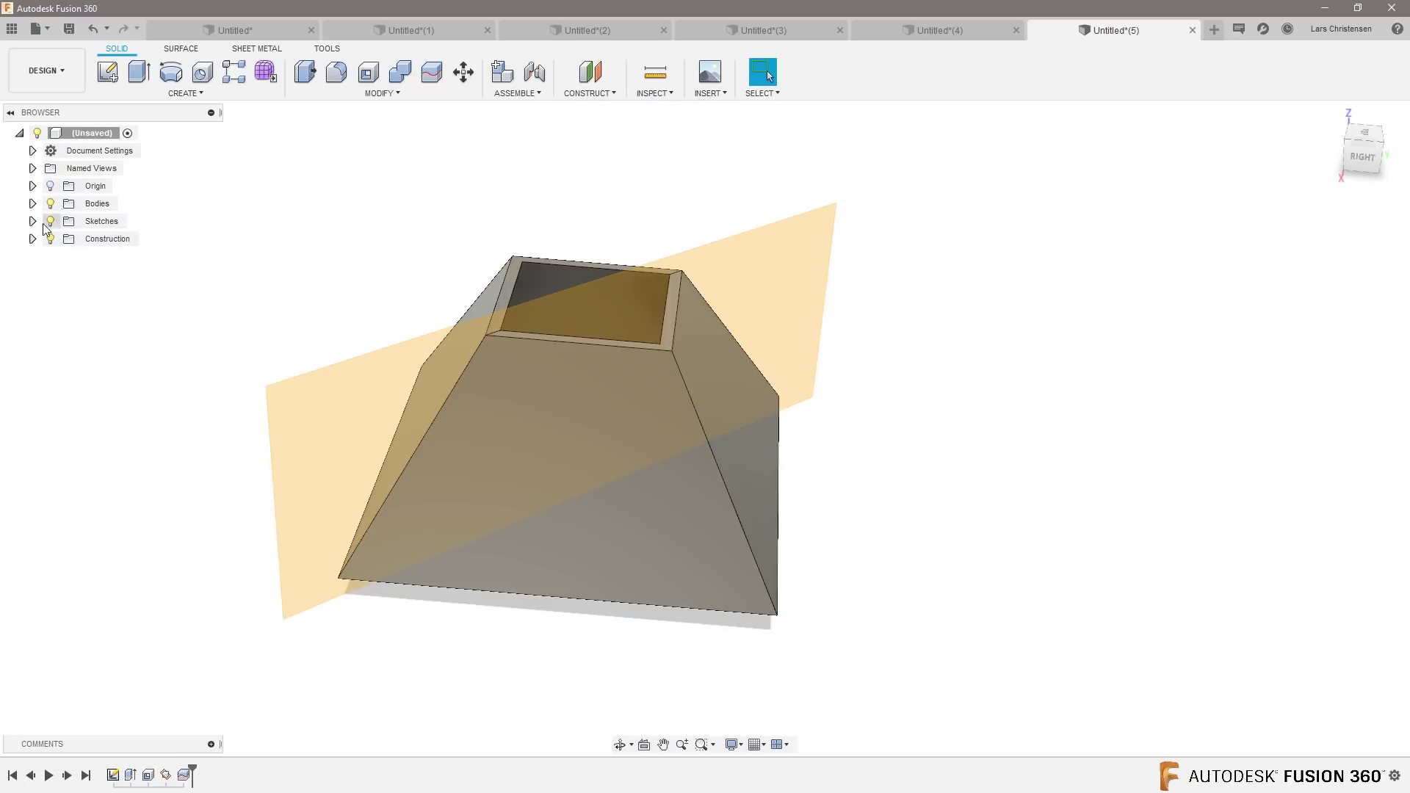
Expand the list of bodies and toggle the visibility of Body1 and Body2 to check the split halves.
click(32, 204)
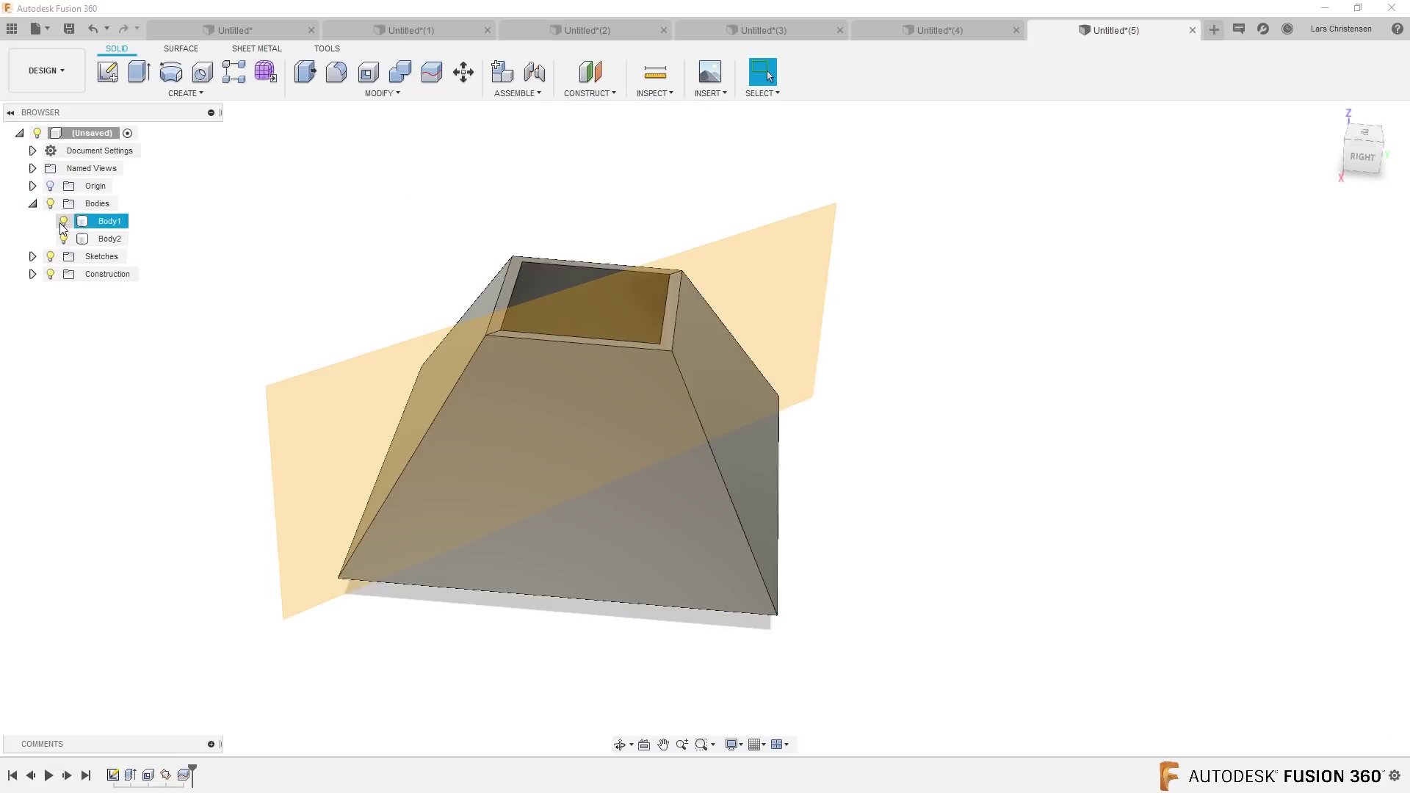
click(64, 221)
click(63, 222)
click(63, 239)
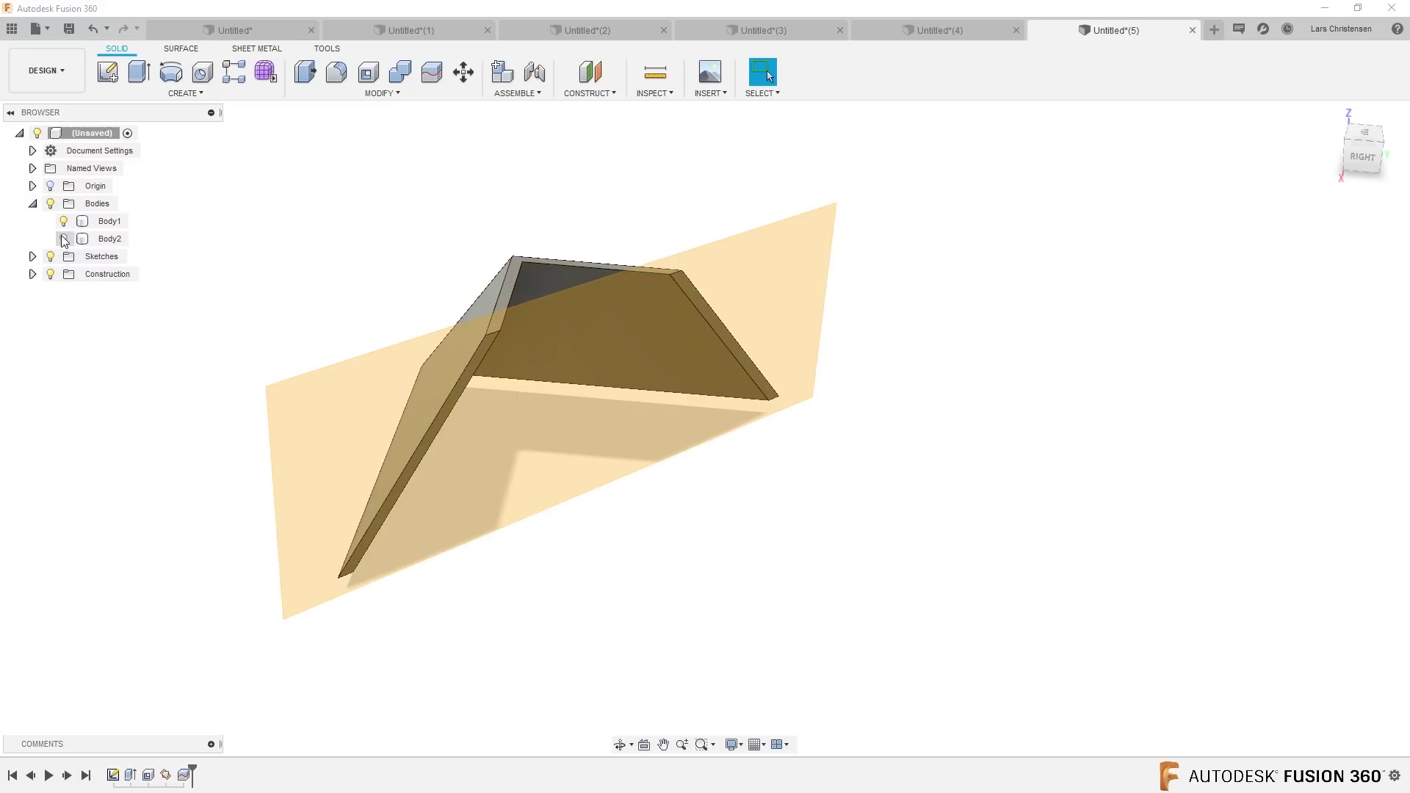
click(63, 239)
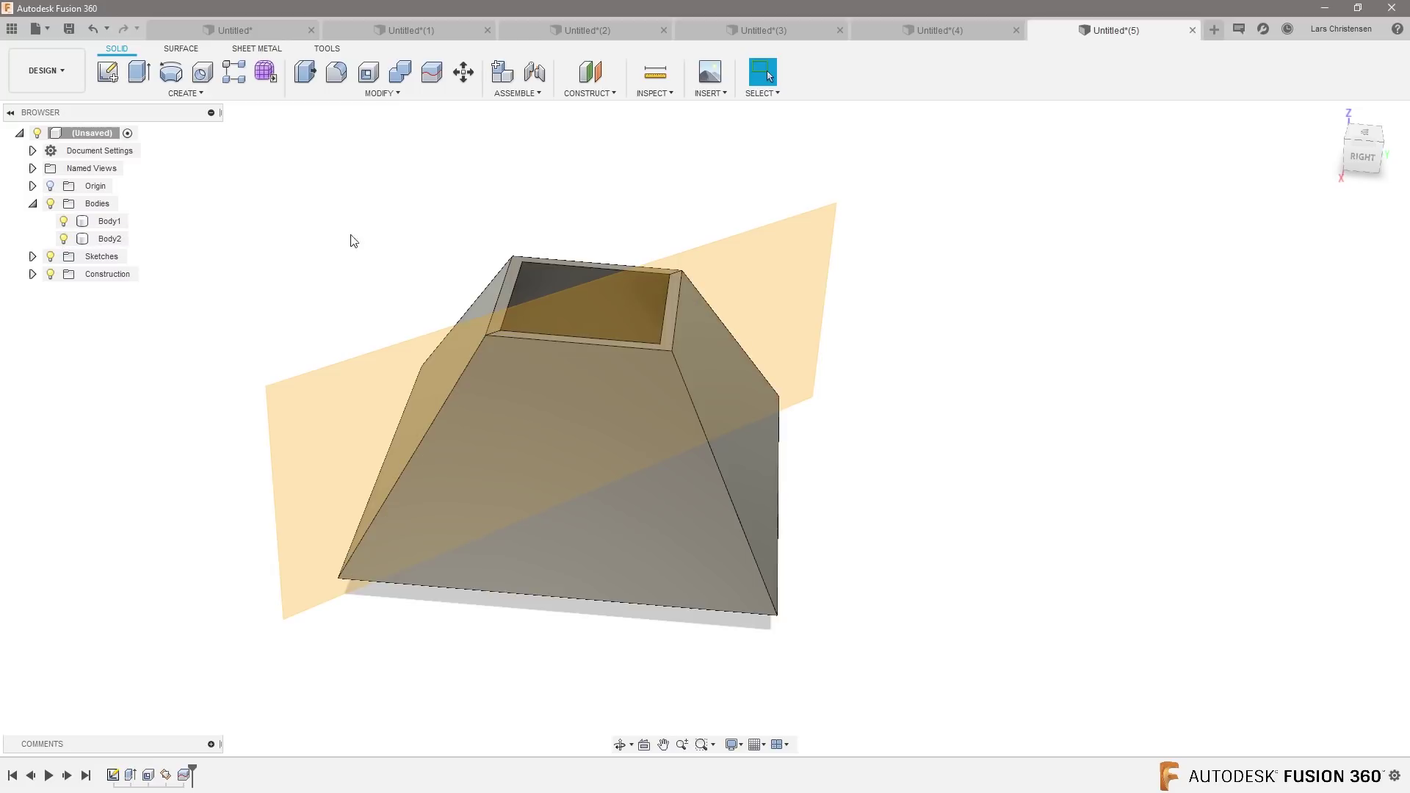
Construct a second plane through the other two diagonally opposite slanted corner edges.
click(601, 85)
click(577, 182)
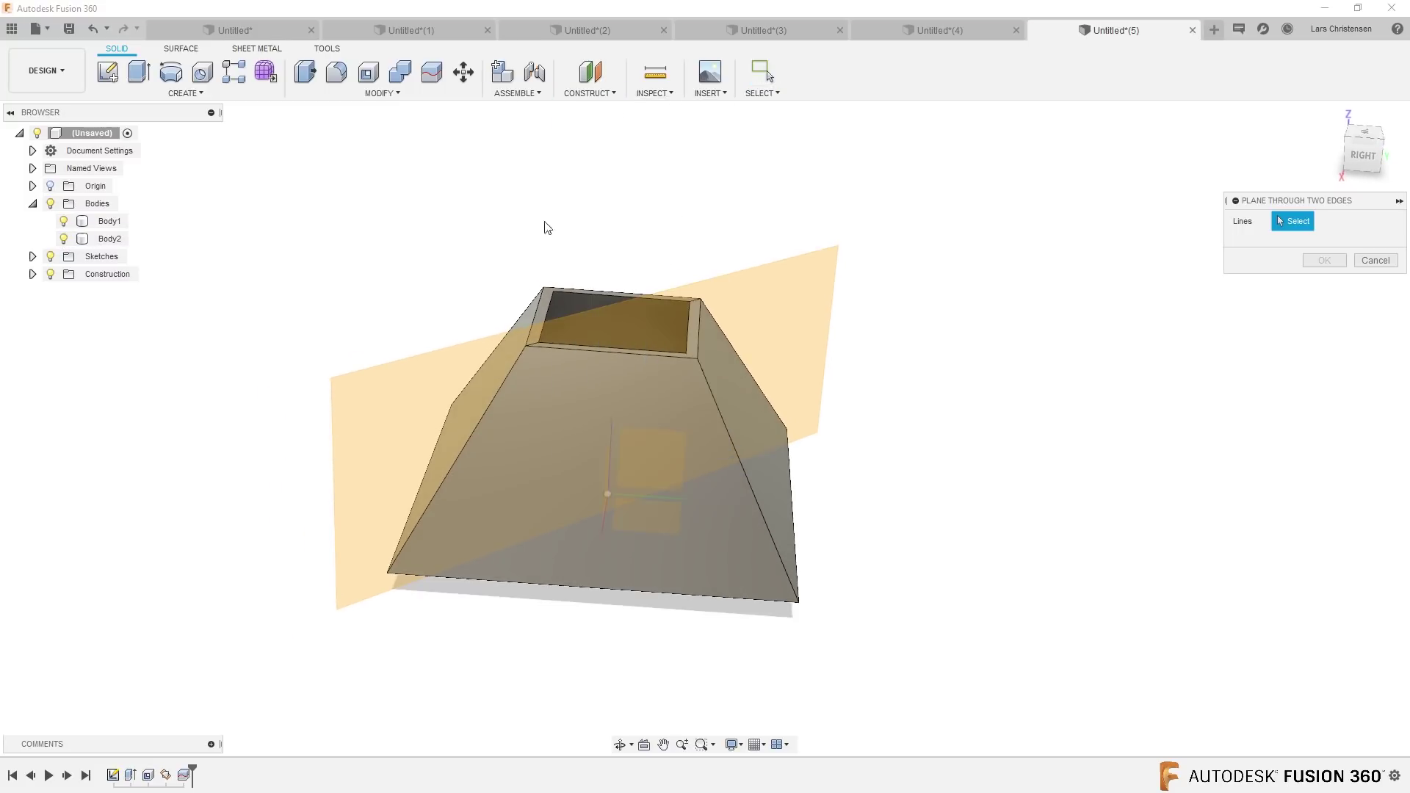
click(536, 296)
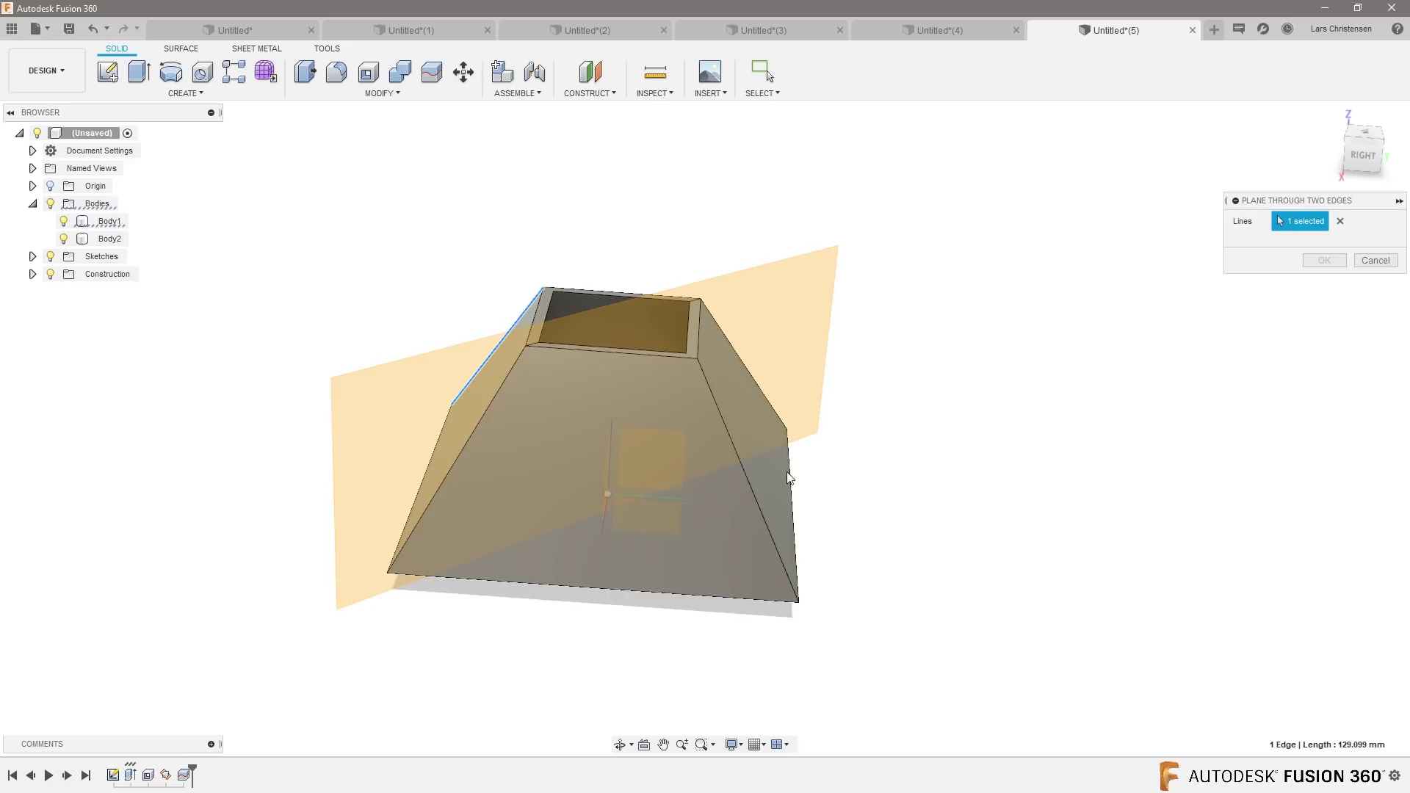
click(763, 513)
click(1323, 261)
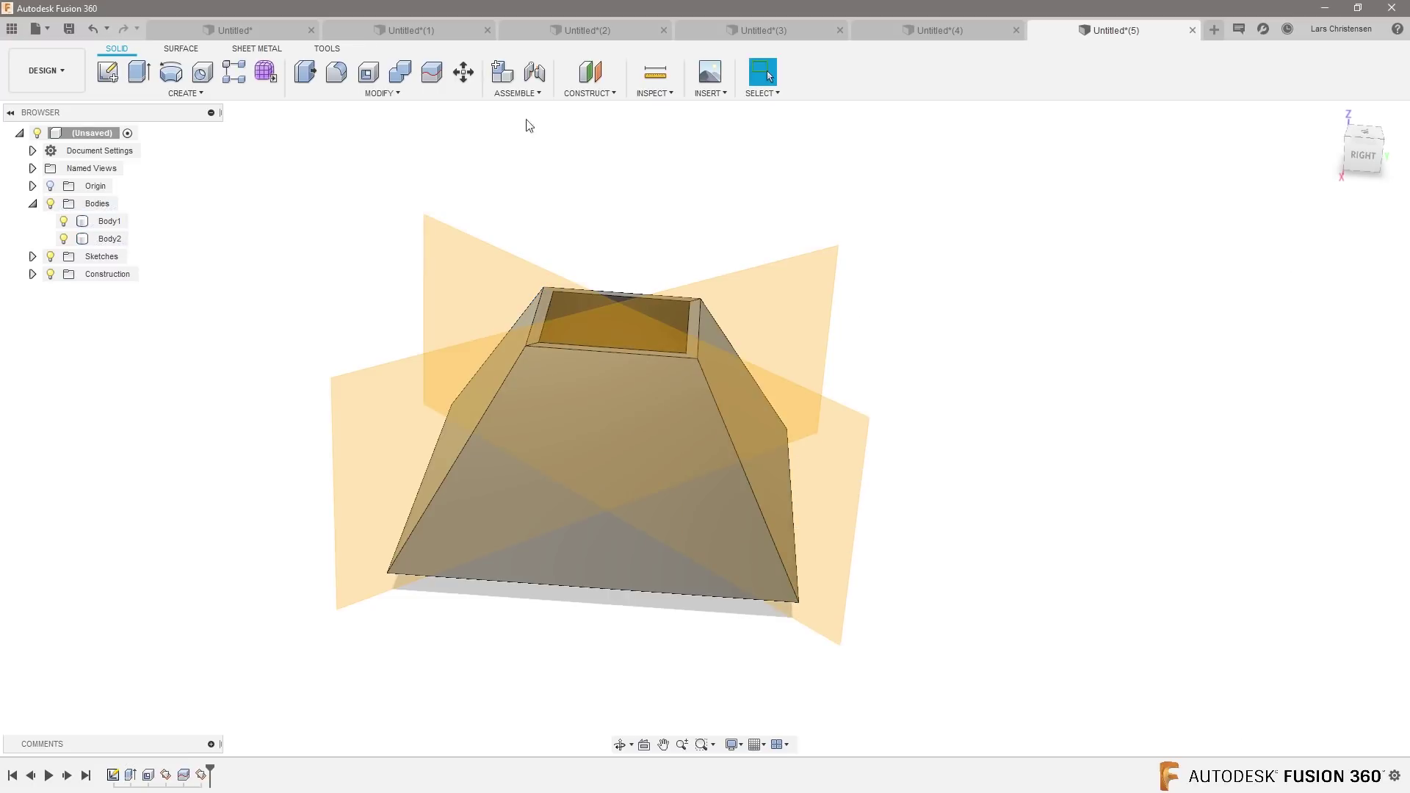
Split Body2 using the second diagonal construction plane as the splitting tool.
click(442, 70)
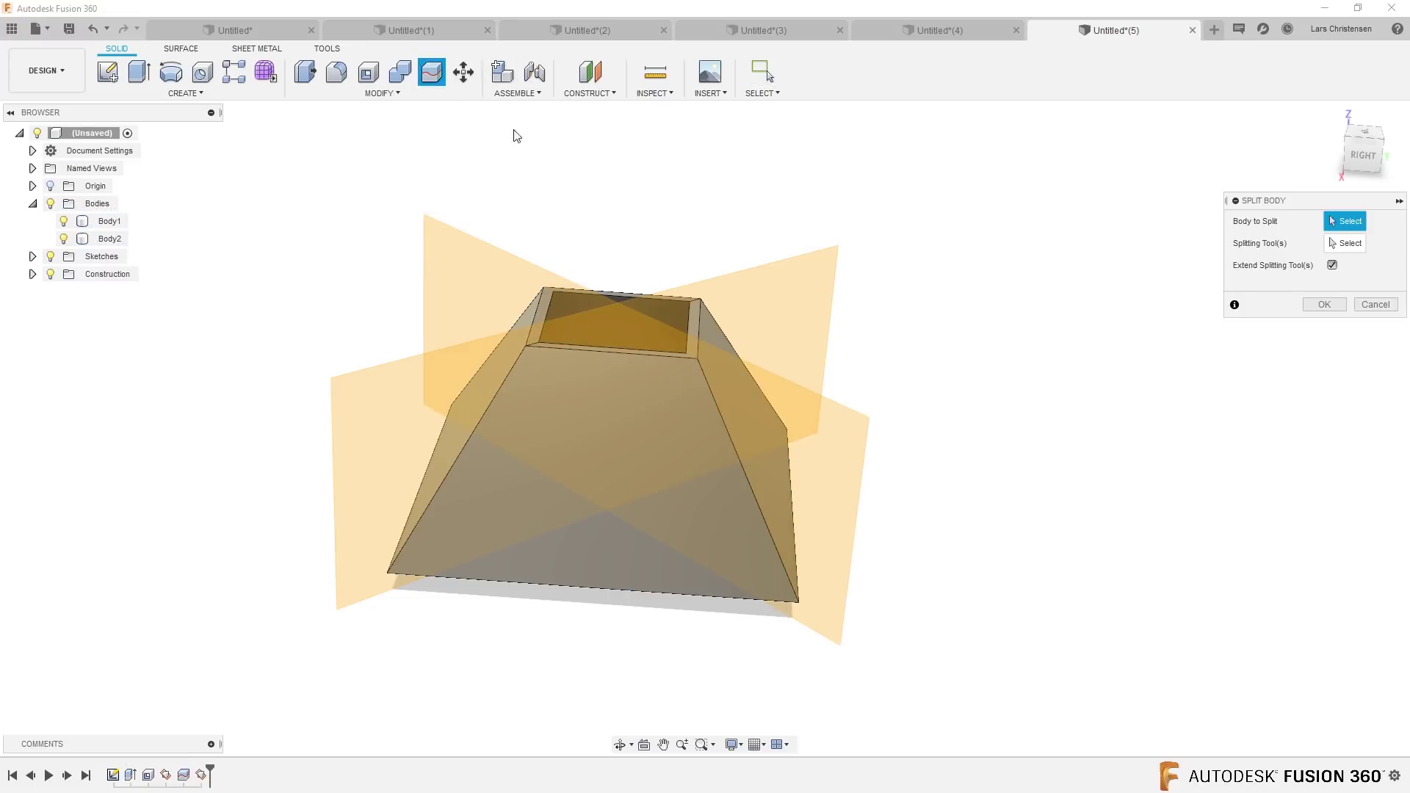
click(643, 527)
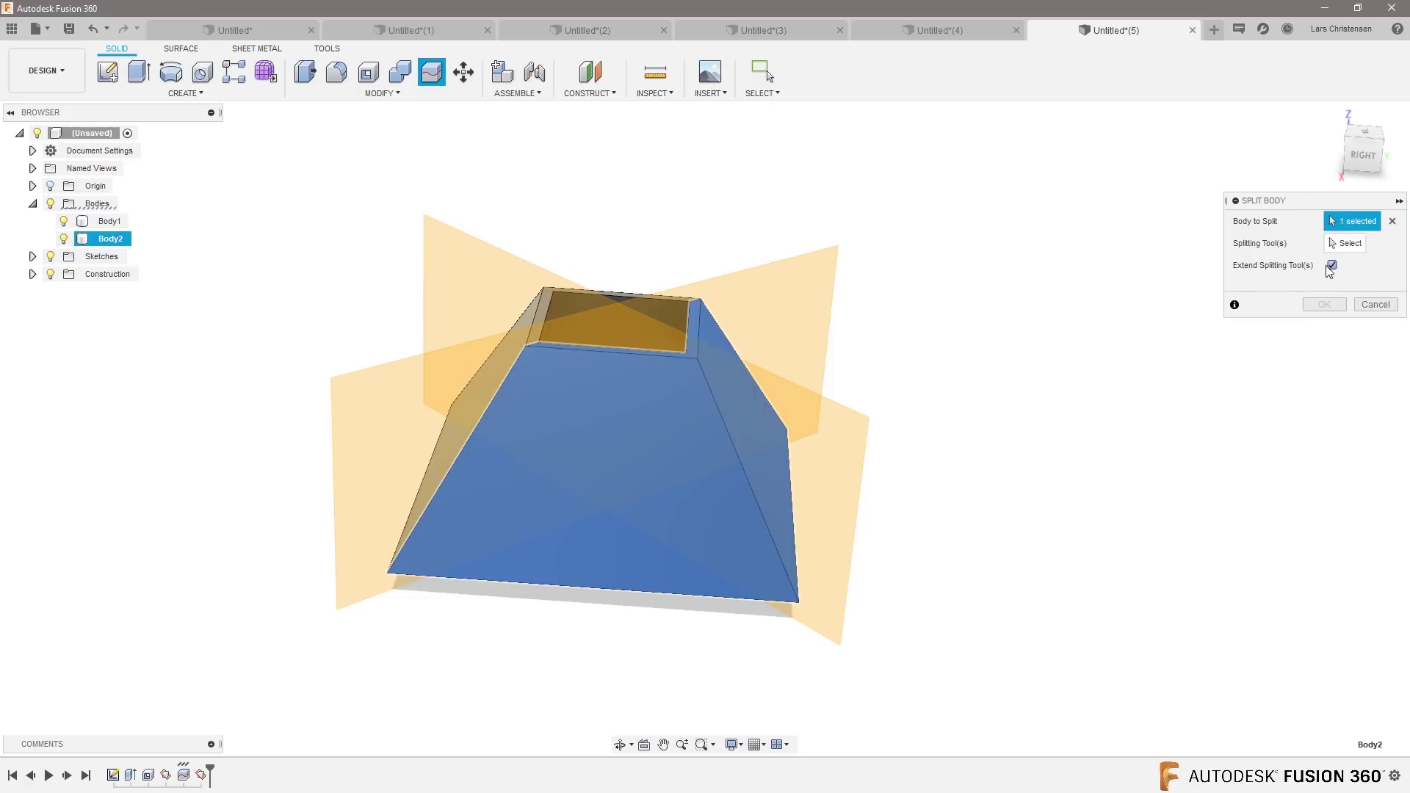
click(853, 473)
click(1324, 304)
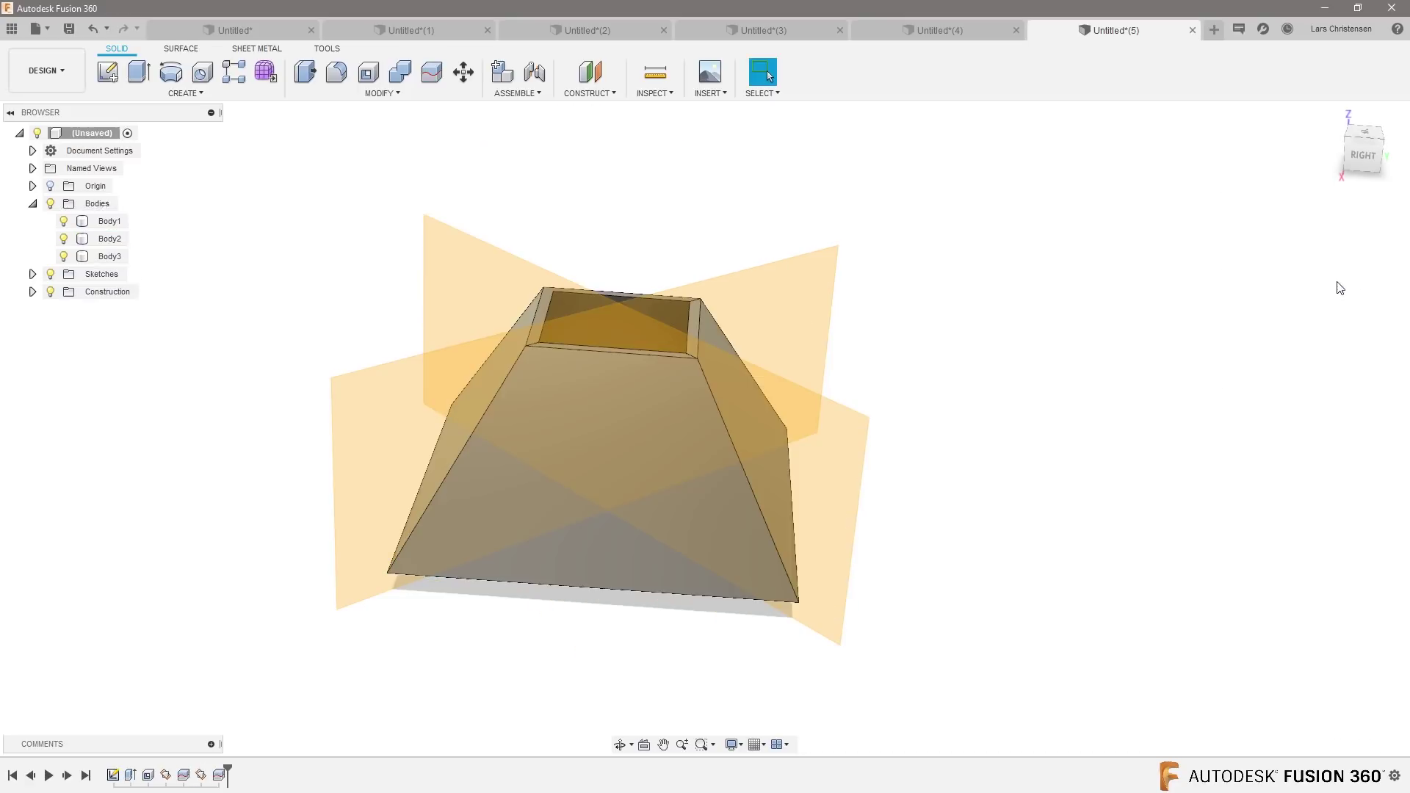
Split Body1 using the second diagonal construction plane as the splitting tool.
click(526, 317)
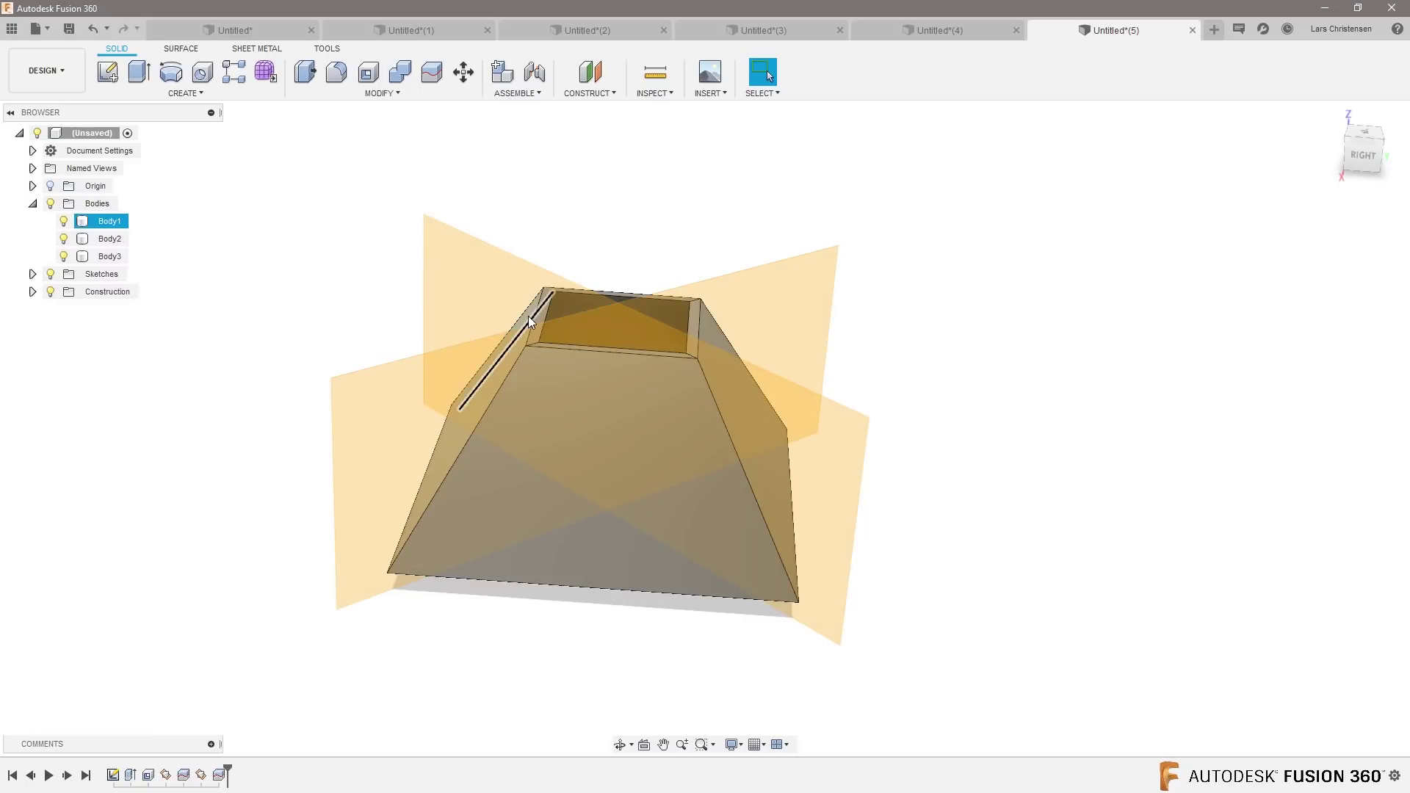
key(Escape)
right_click(281, 197)
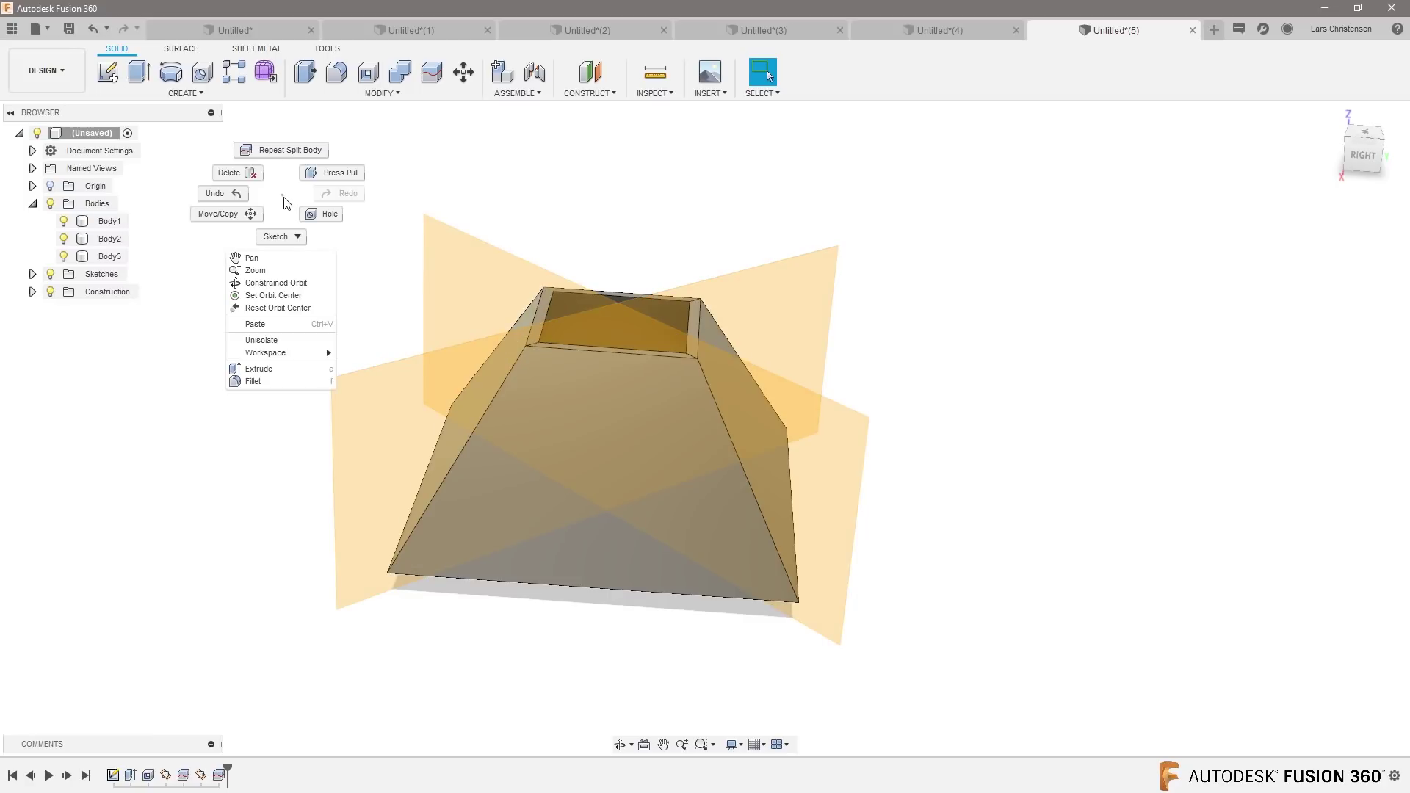
click(282, 163)
shift+middle_drag(809, 296, 985, 368)
click(561, 532)
click(1345, 244)
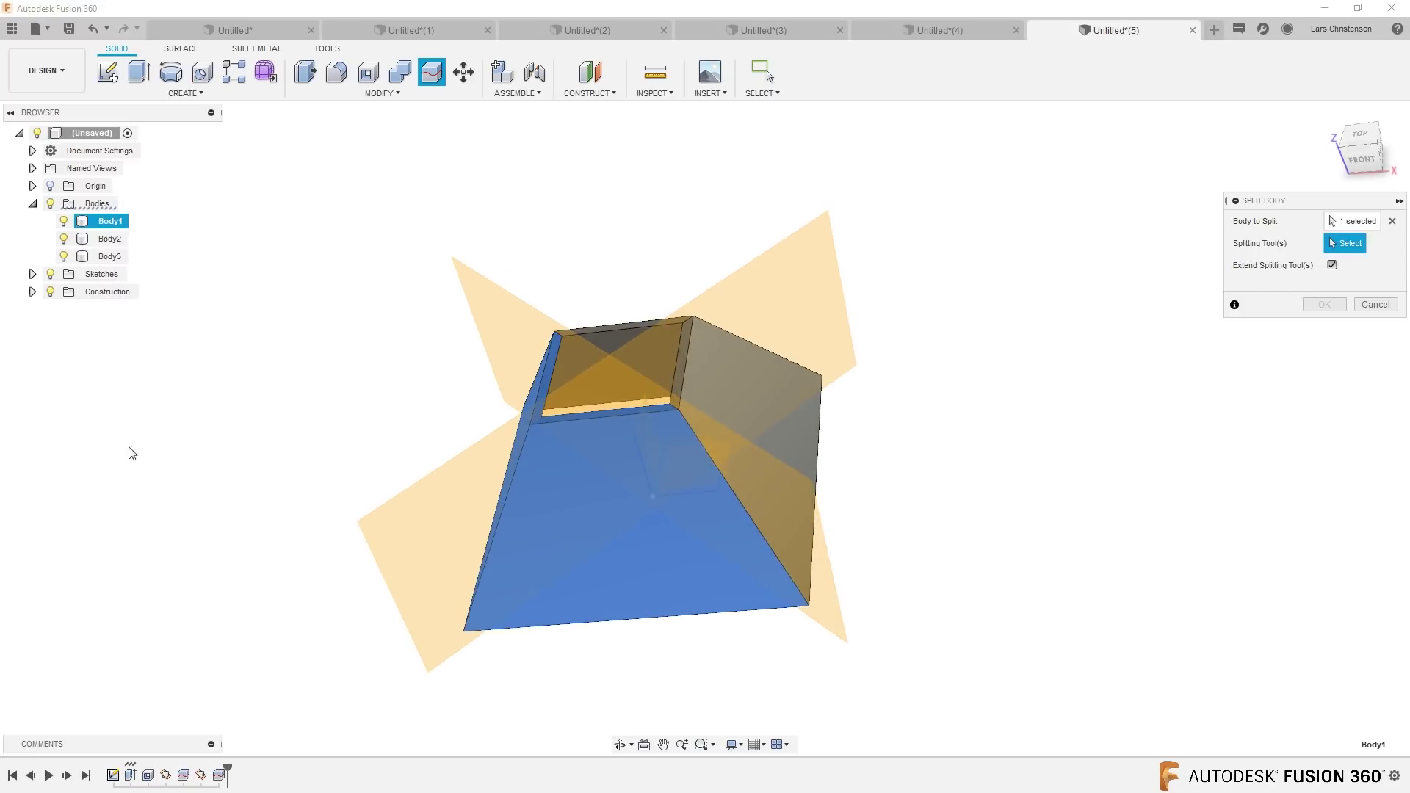
click(394, 526)
click(1324, 304)
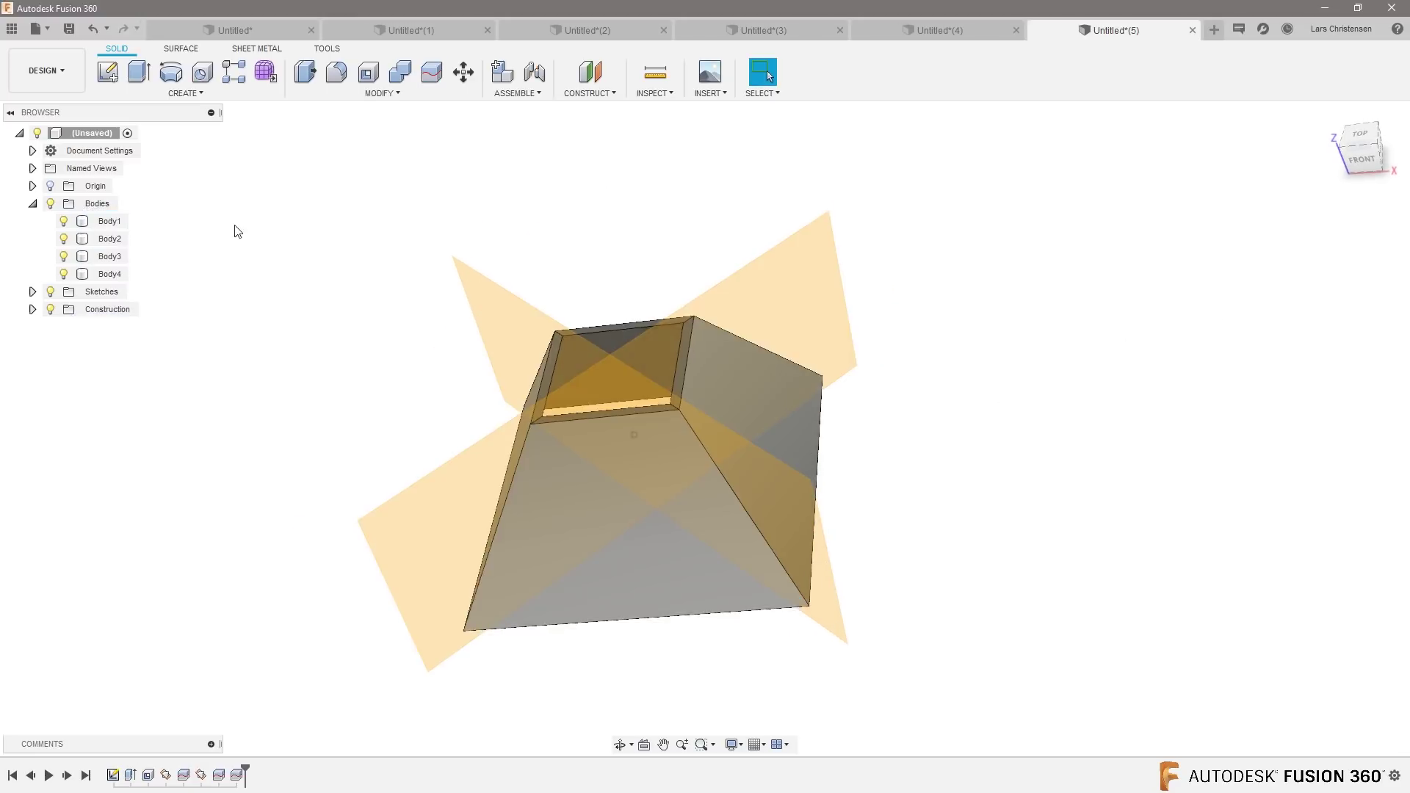
Hide the construction planes so only the four panel bodies remain in view.
shift+middle_drag(232, 230, 353, 426)
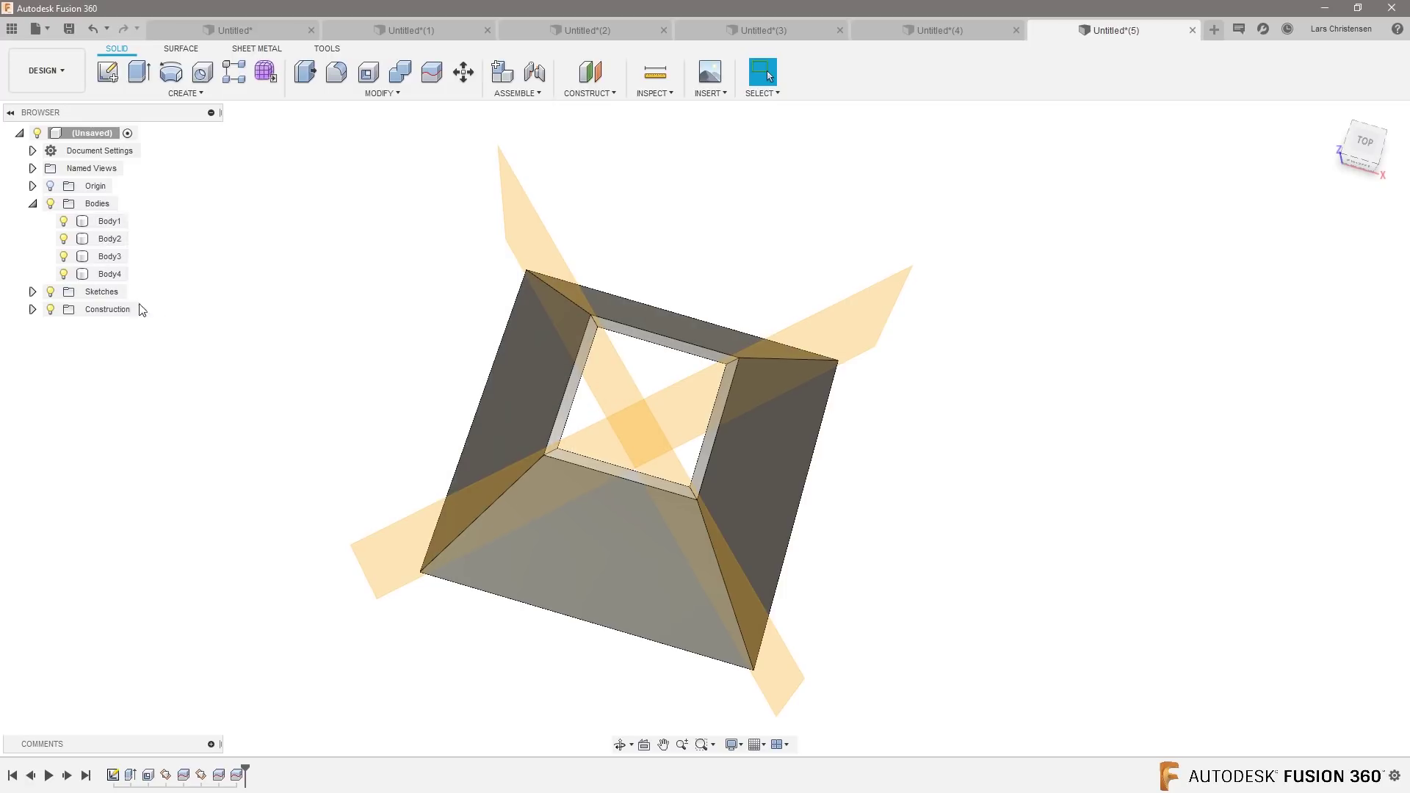
click(51, 314)
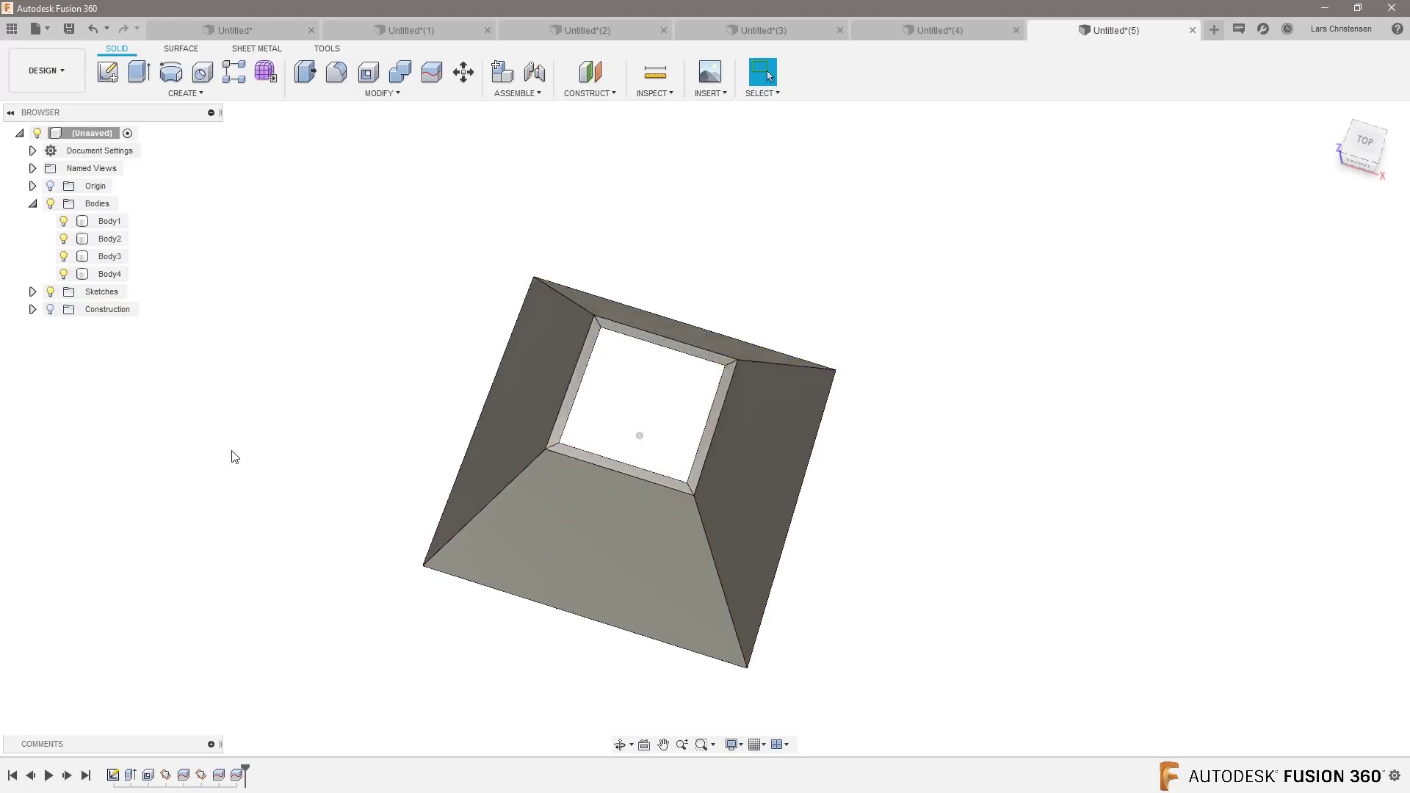
shift+middle_drag(232, 448, 312, 282)
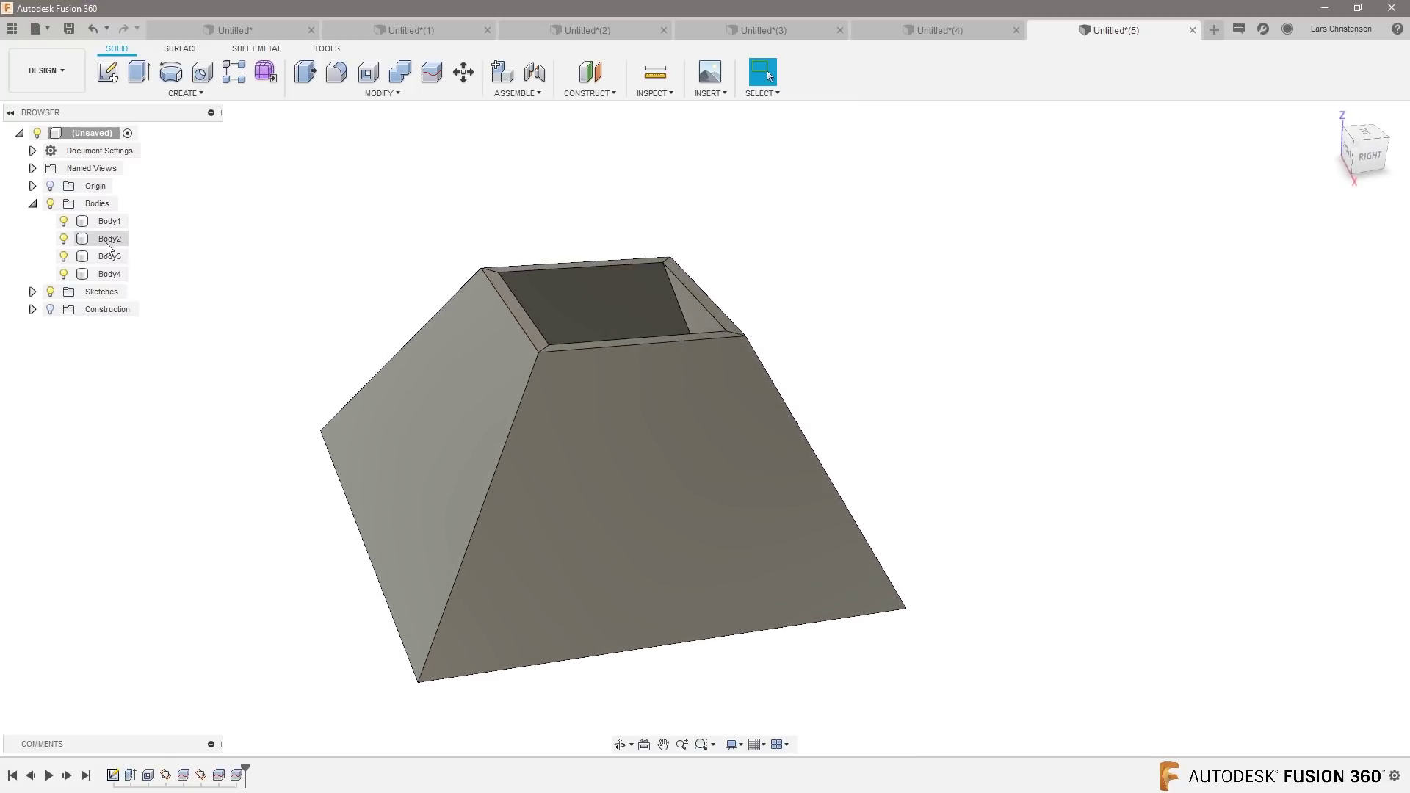
Create components from all four bodies, Body1 through Body4.
click(110, 221)
shift+click(114, 274)
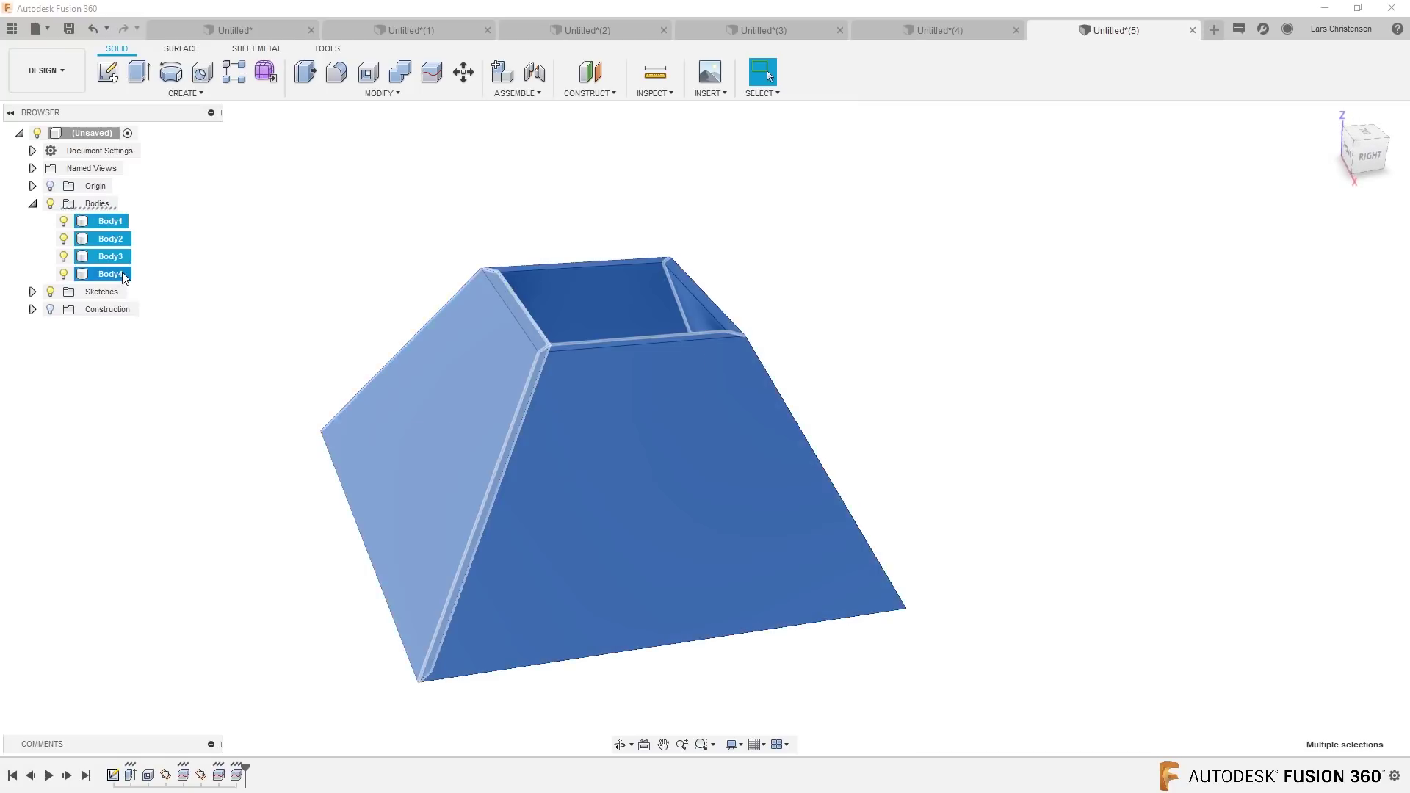
right_click(124, 277)
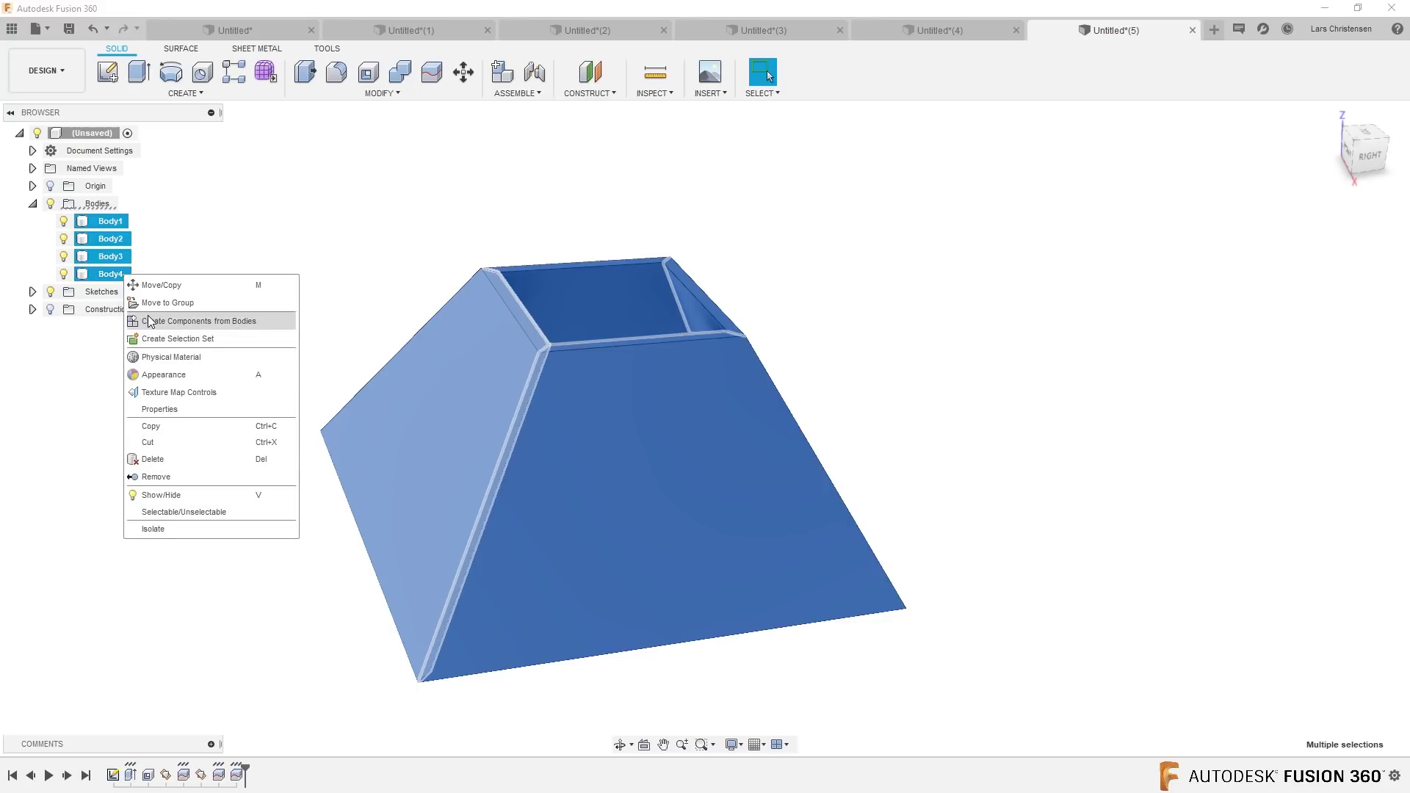
click(169, 321)
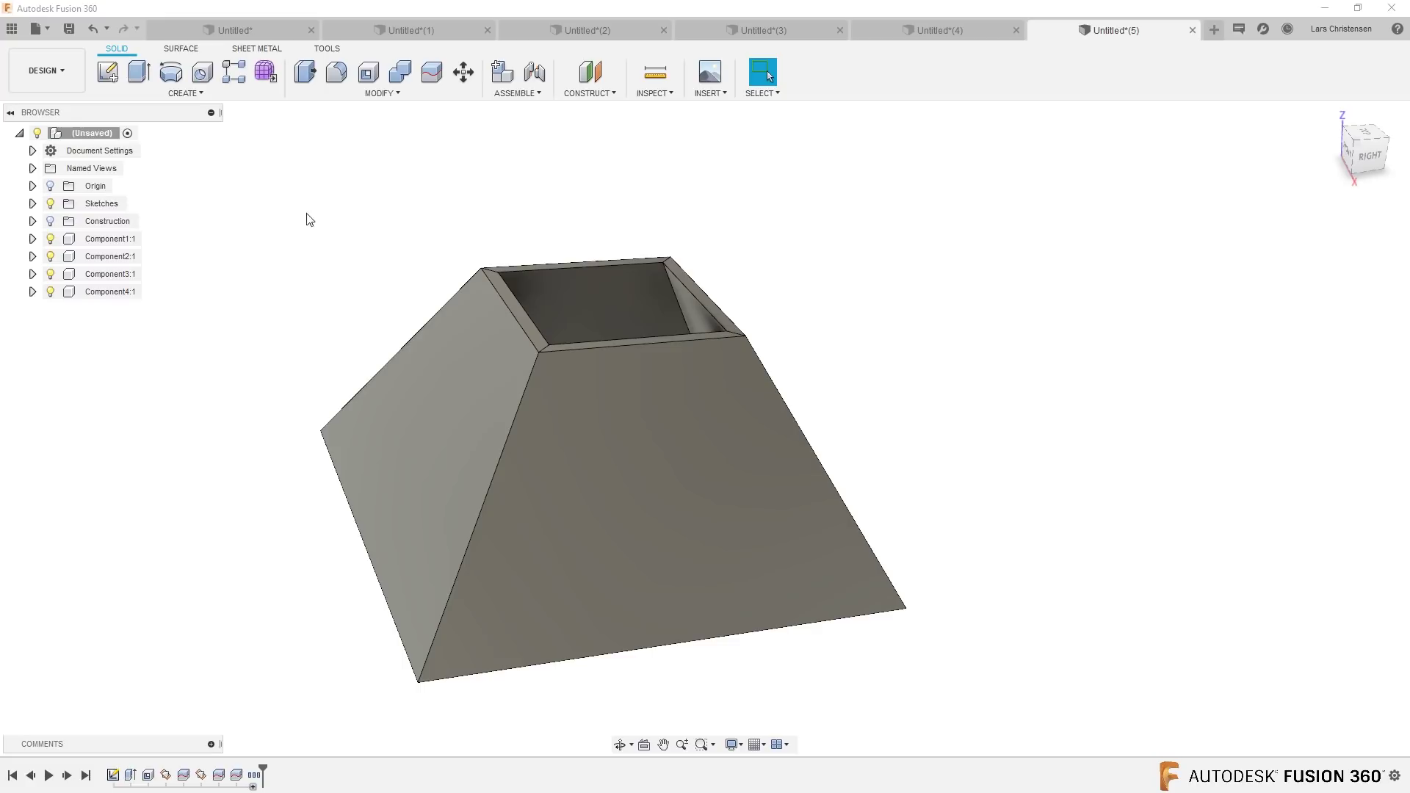
Try pulling the right side panel component away from the pyramid and undo the move.
drag(642, 491, 1038, 504)
key(ctrl+z)
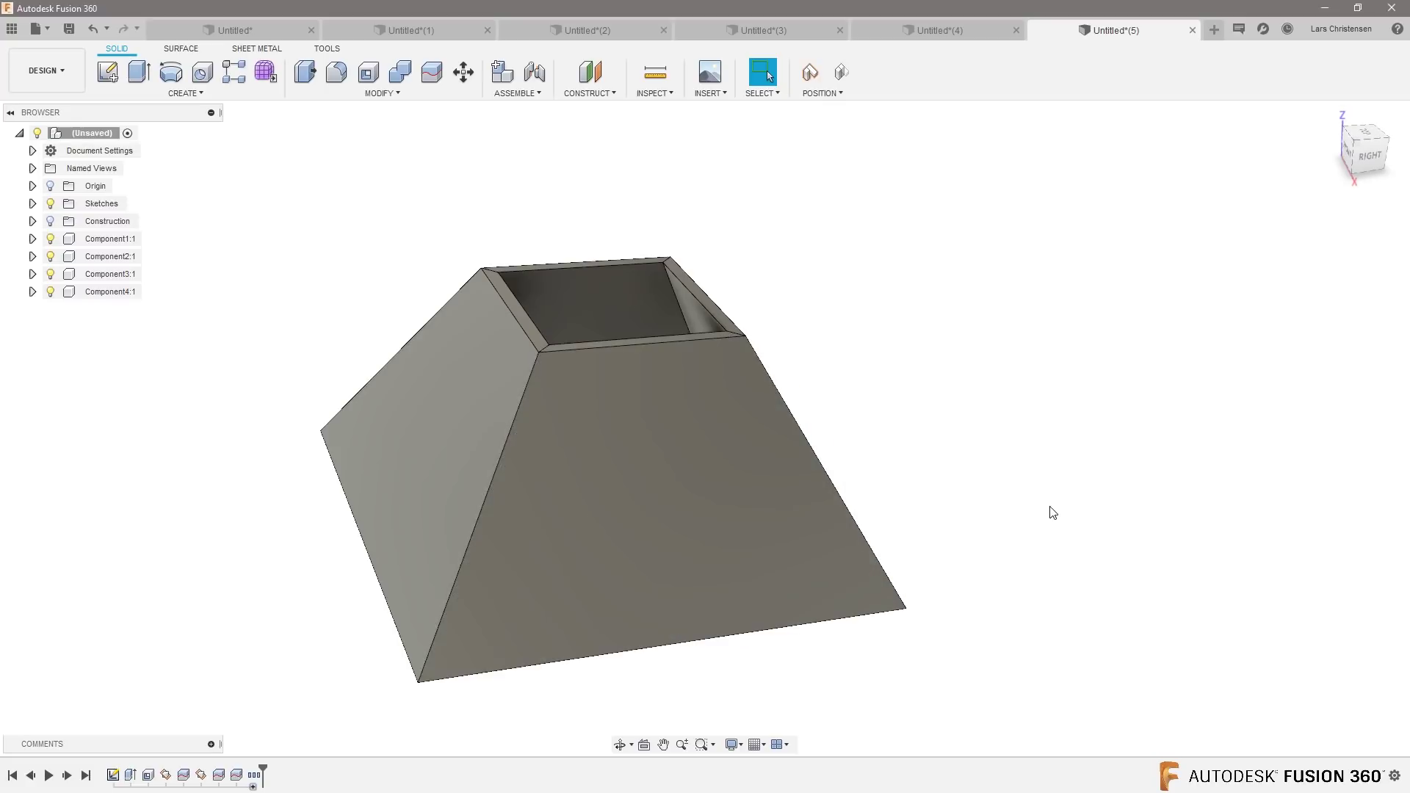
click(518, 94)
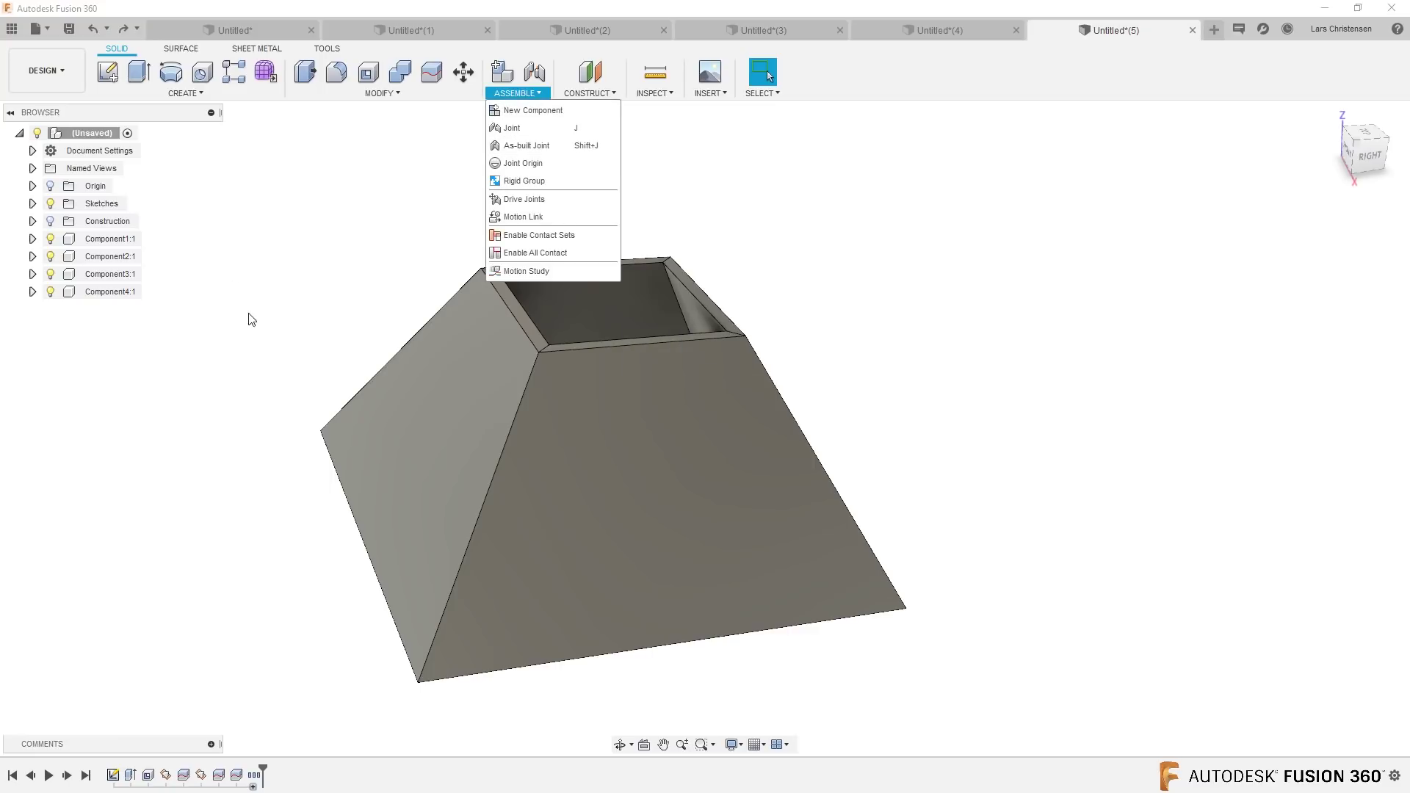
Ground Component1.
right_click(101, 241)
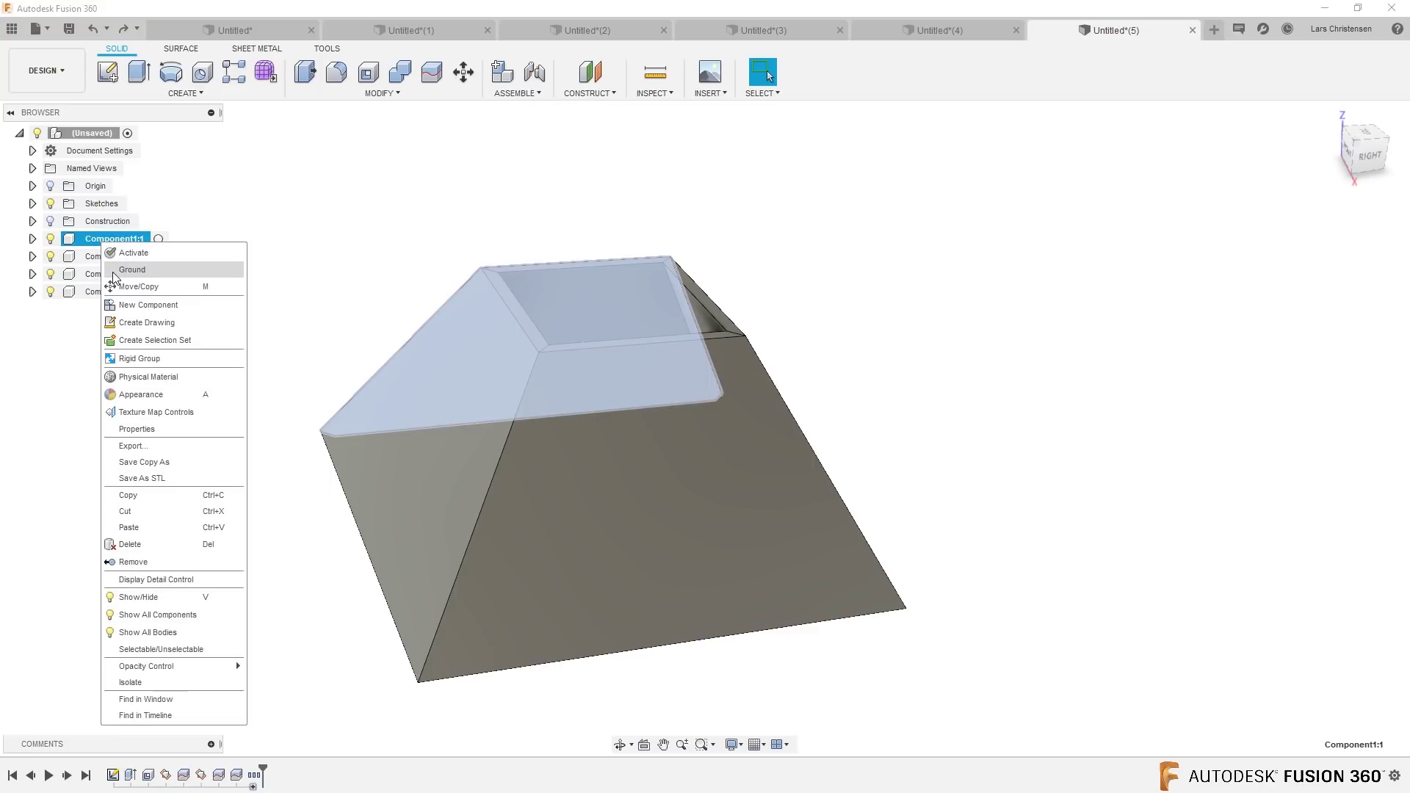
click(110, 271)
click(308, 264)
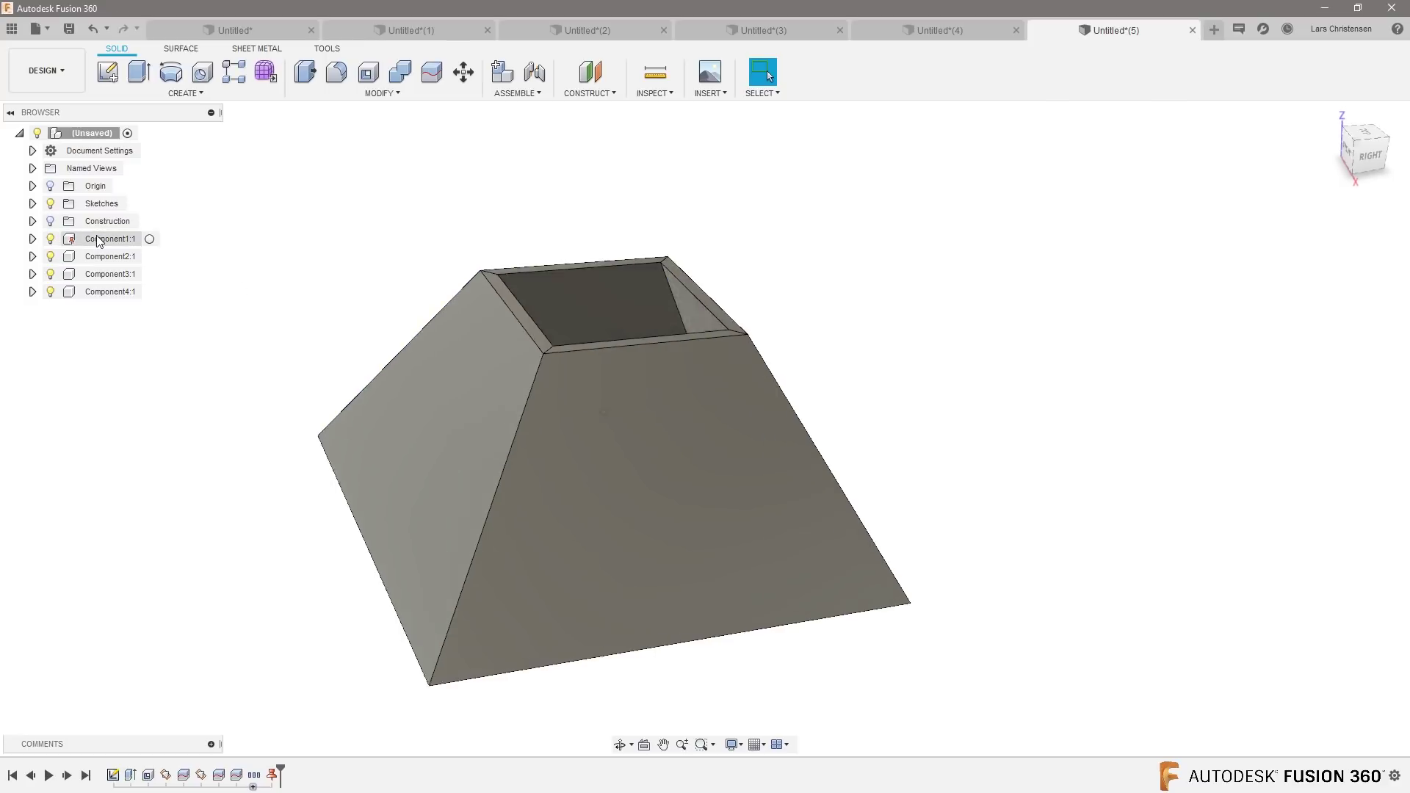
Create a rigid as-built joint between the grounded left panel and the front panel.
click(514, 93)
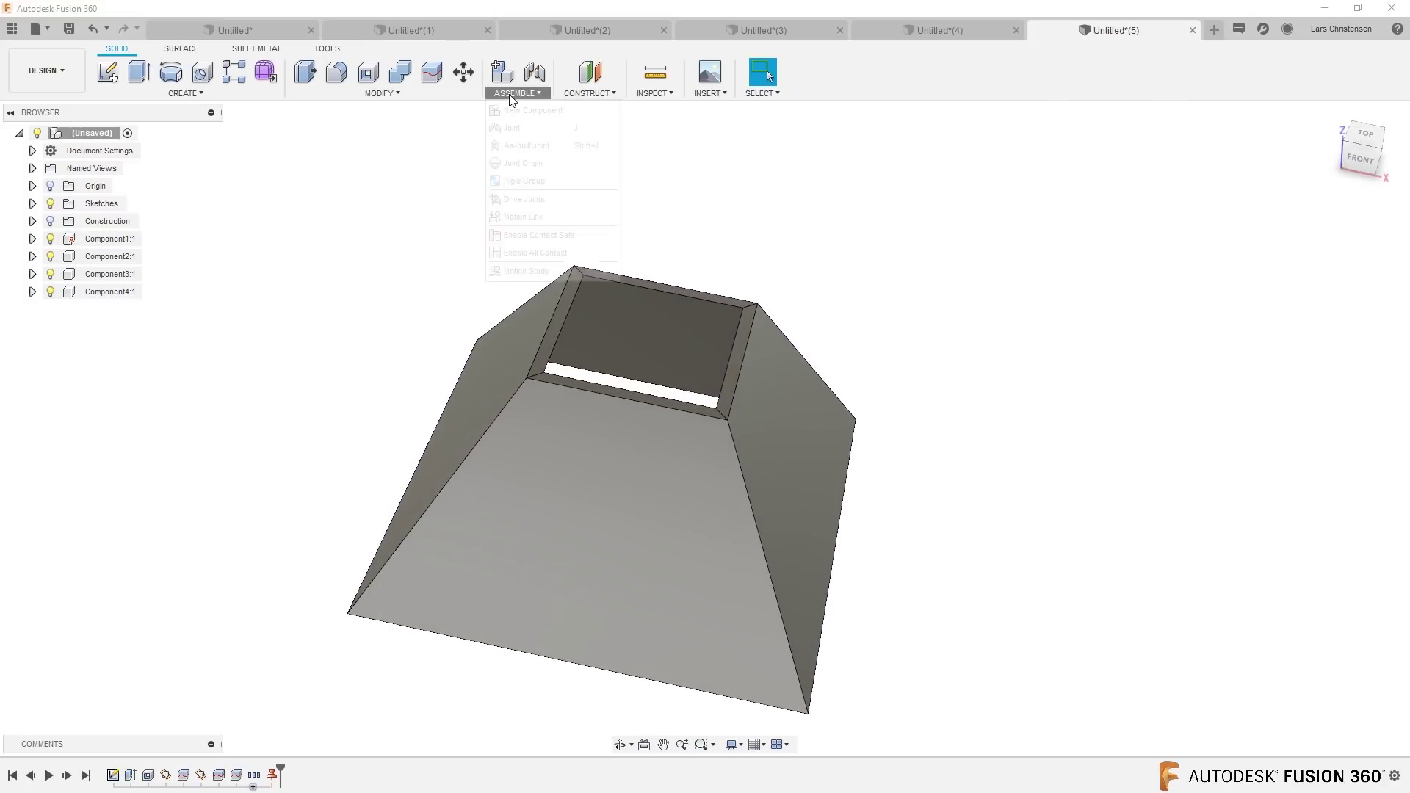
click(530, 145)
click(504, 372)
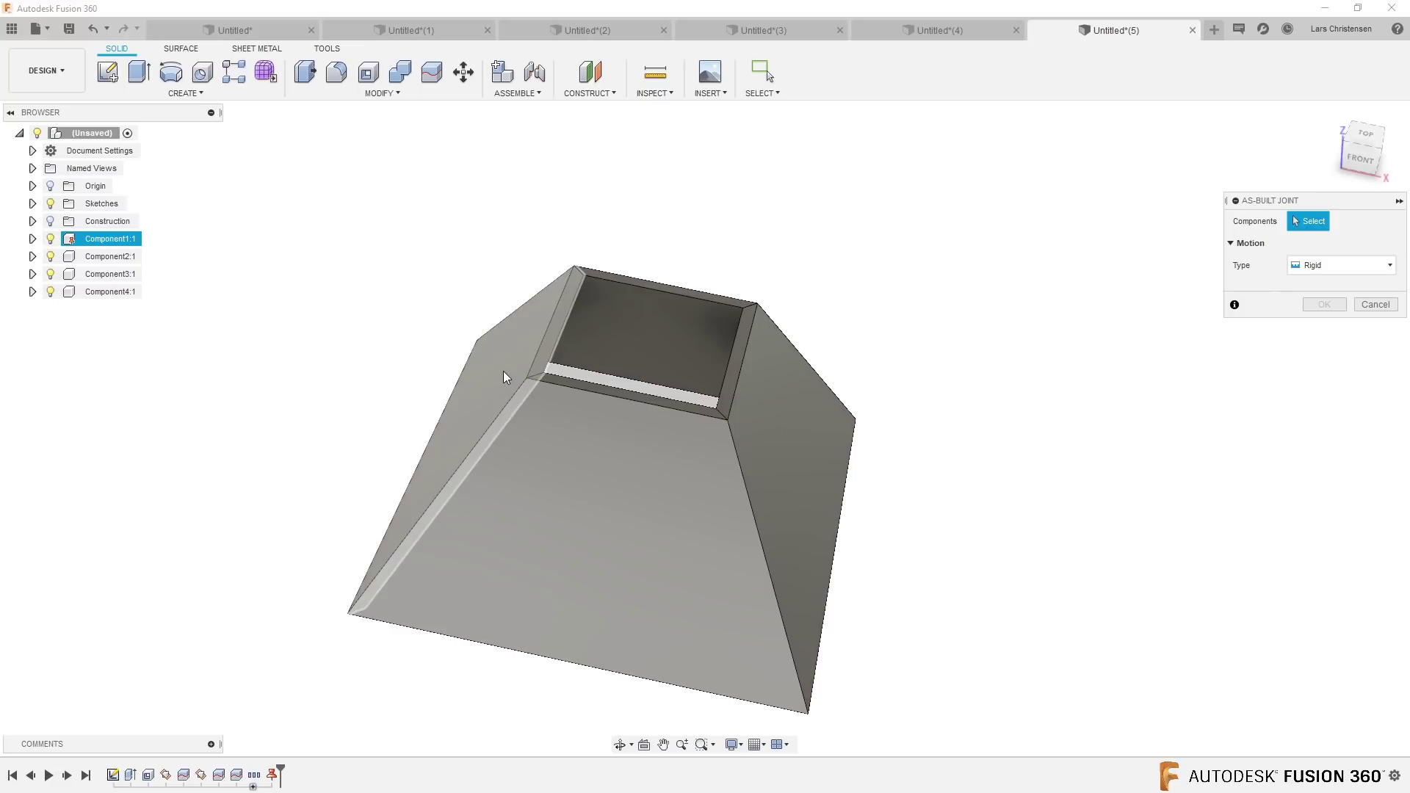
click(558, 514)
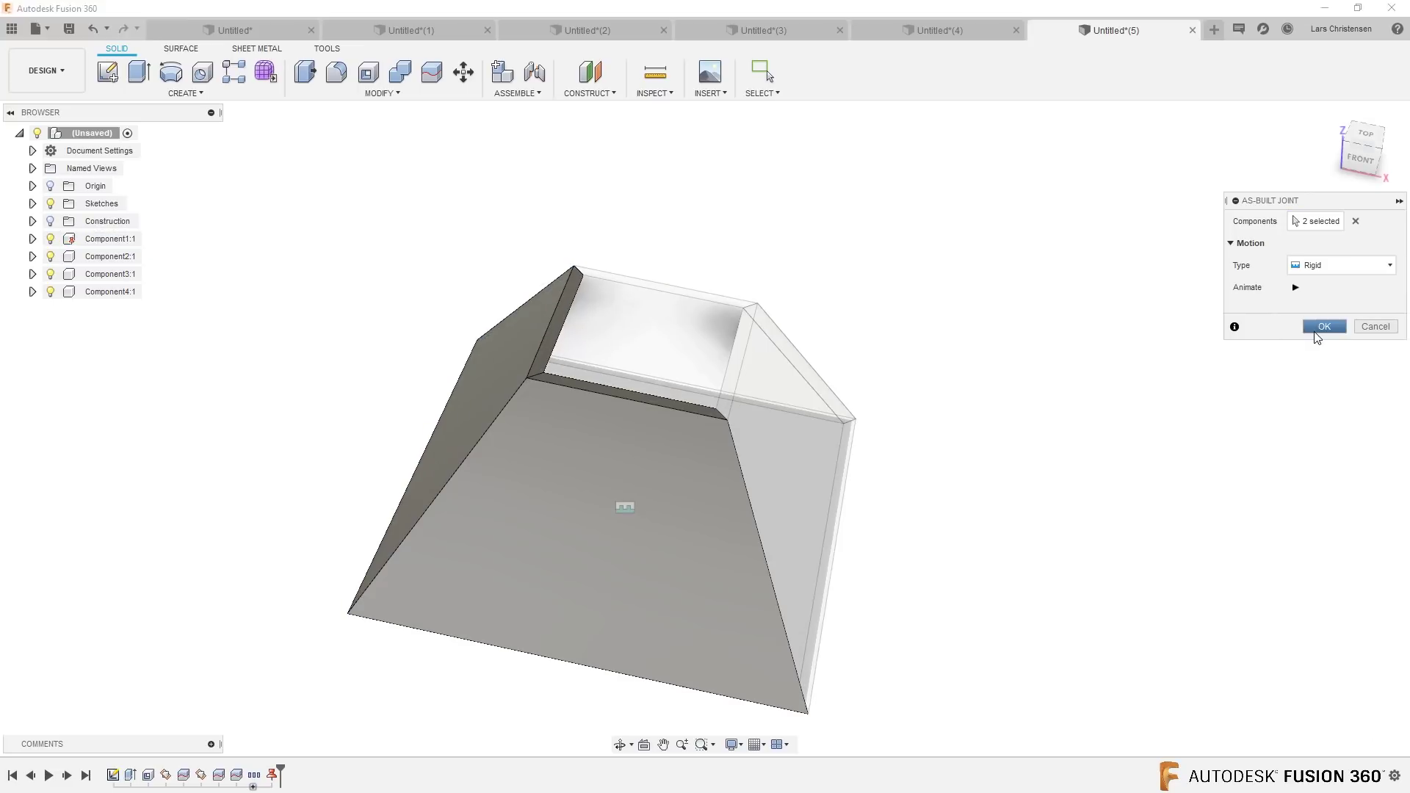
click(1323, 326)
Create a rigid as-built joint between the grounded left panel and the back panel.
right_click(1164, 406)
click(1186, 362)
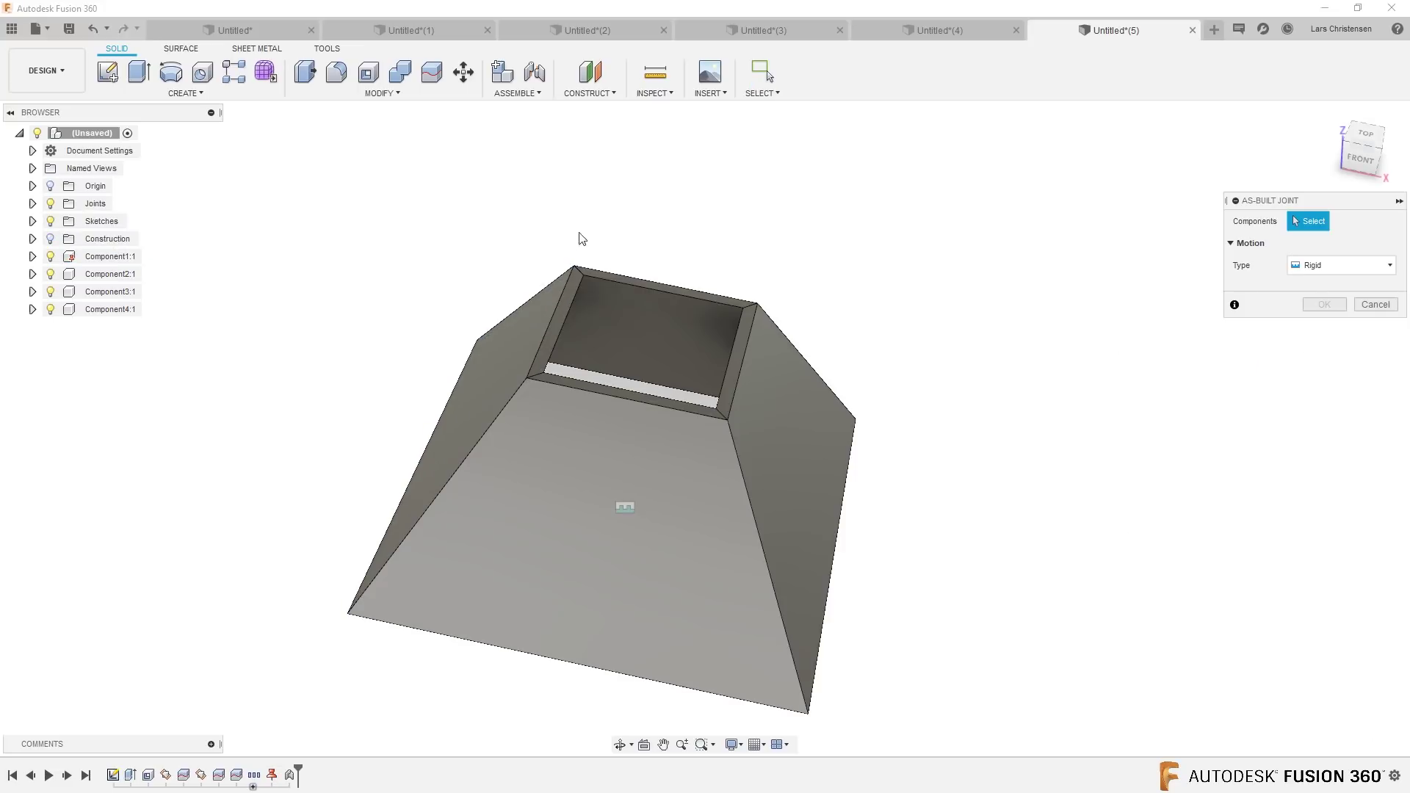
click(512, 333)
click(645, 328)
click(1323, 326)
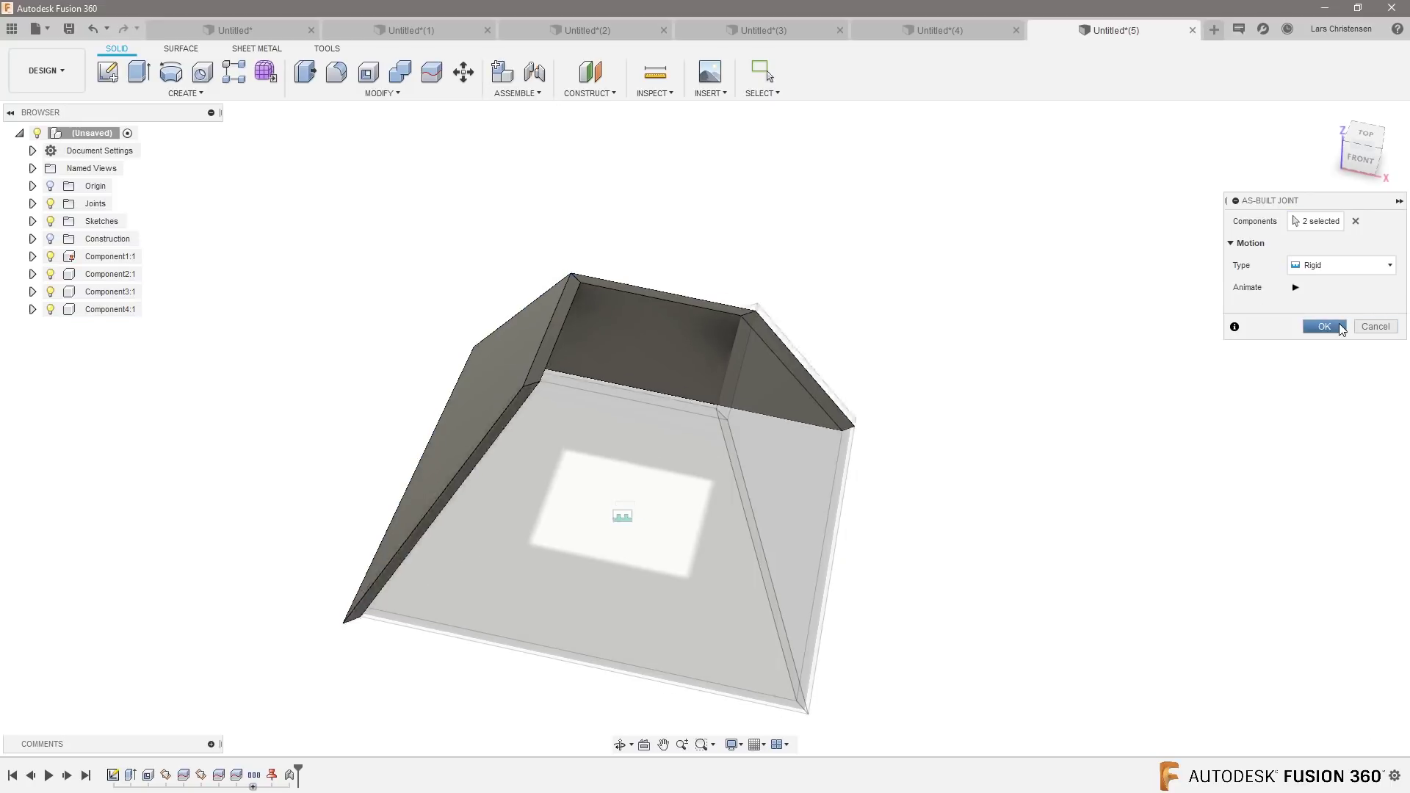
Create a rigid as-built joint between the back panel and the right panel.
right_click(1118, 416)
click(1117, 363)
click(690, 323)
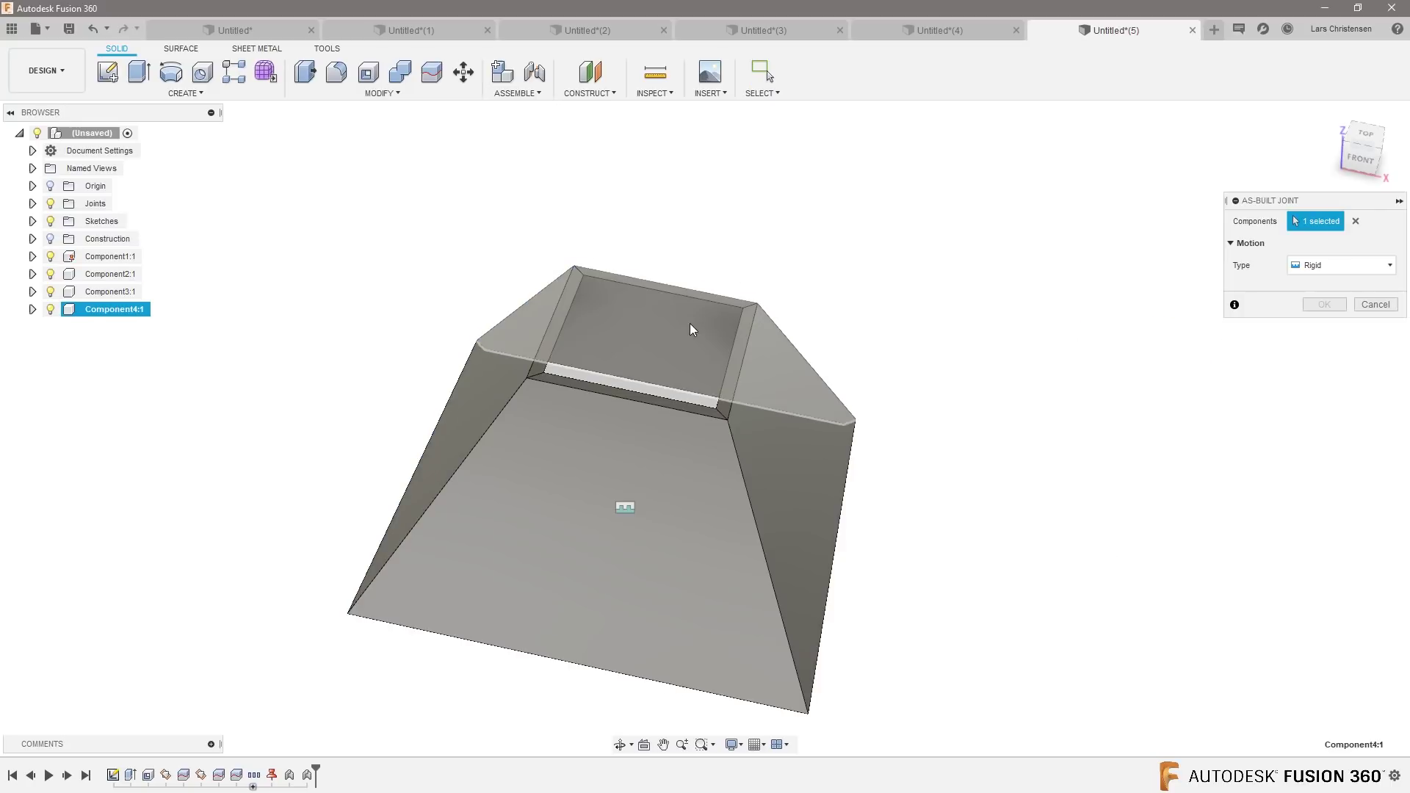
click(847, 464)
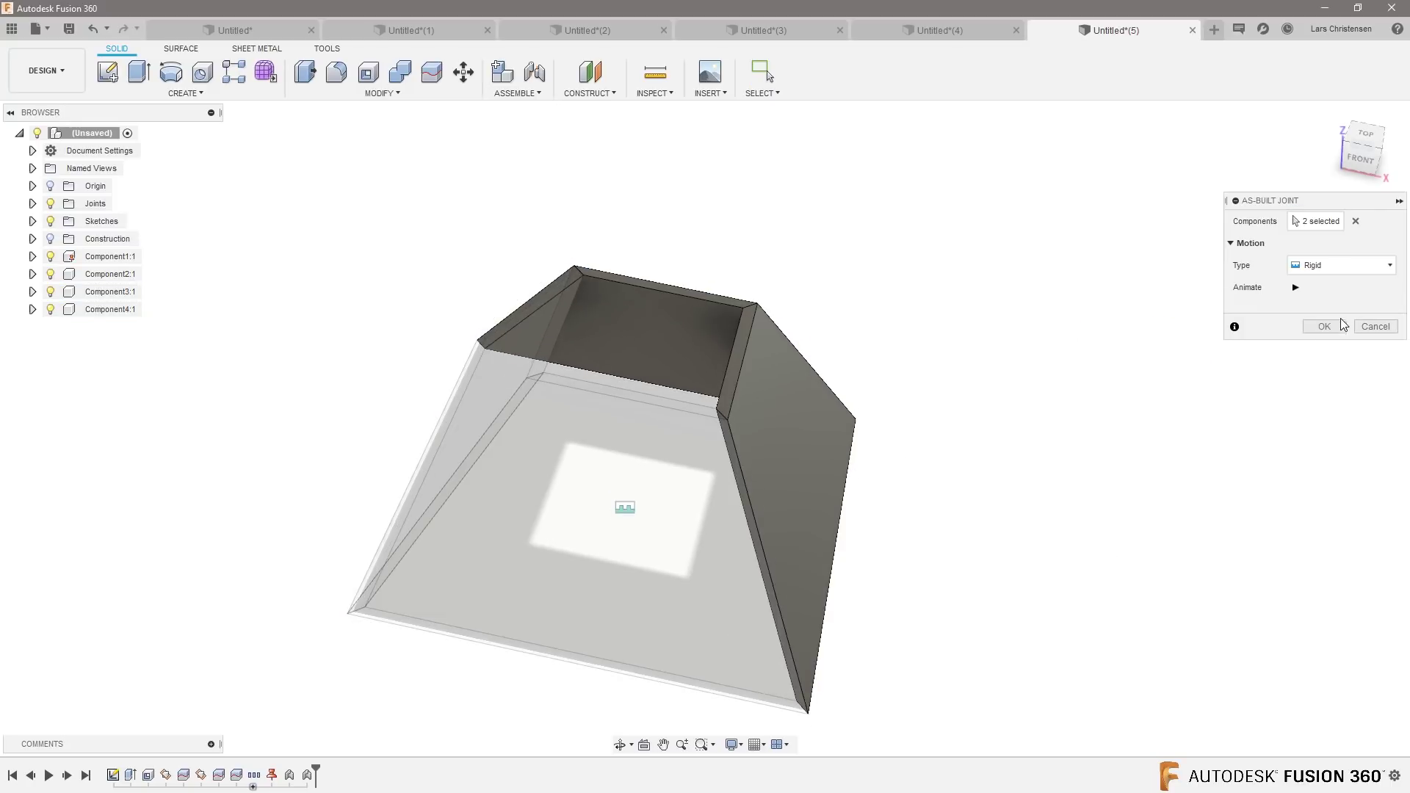
click(1341, 325)
Delete the ground feature and the three rigid joints from the timeline.
shift+middle_drag(150, 407, 720, 509)
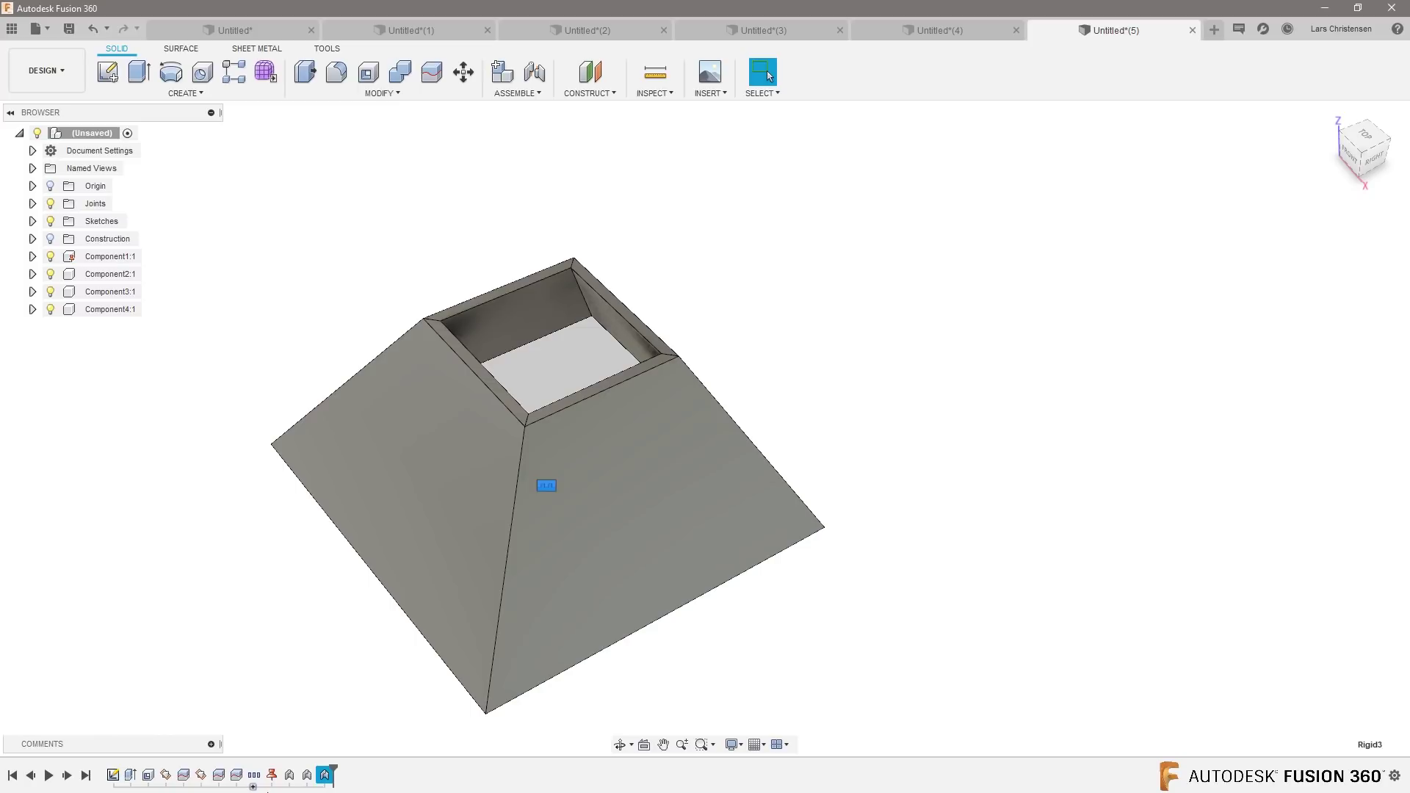
shift+click(271, 774)
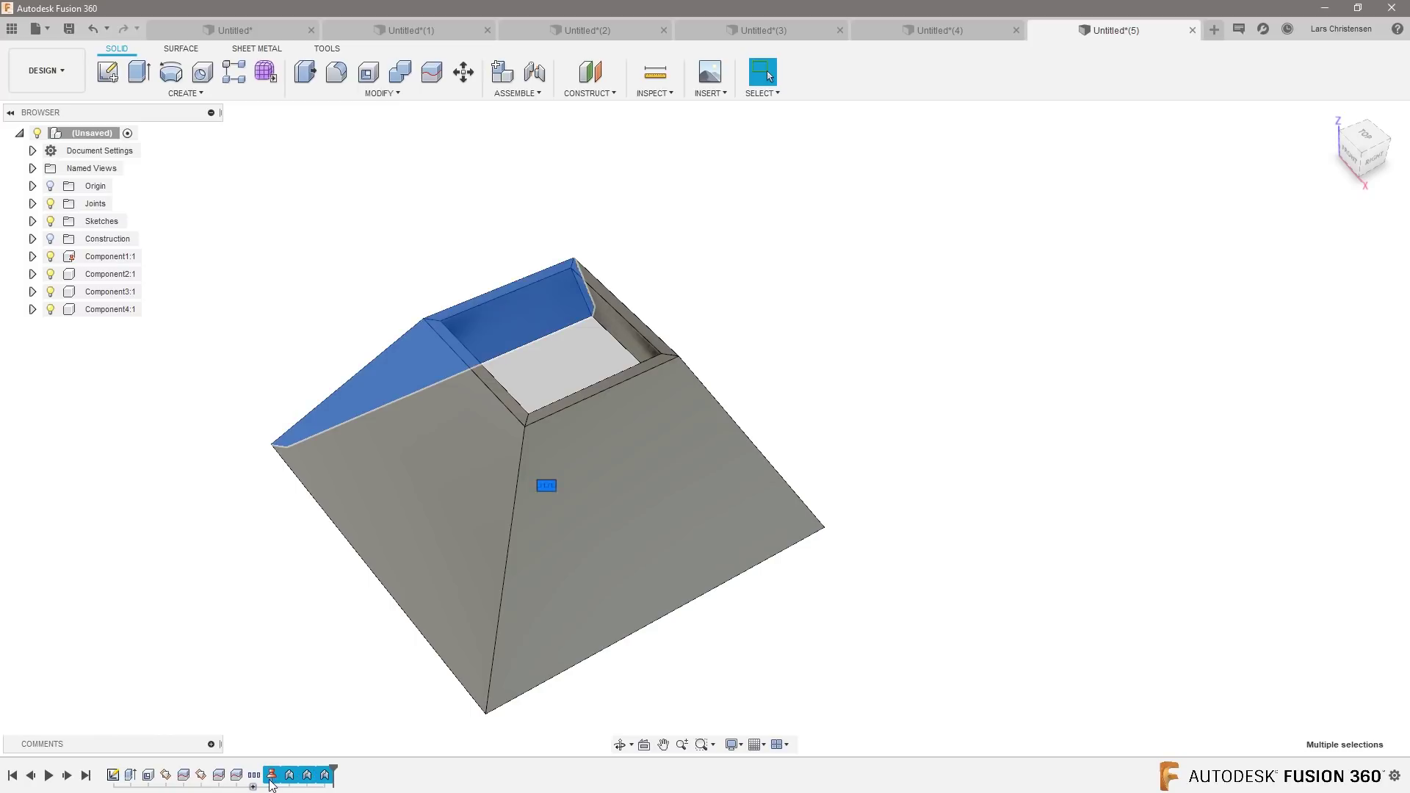
key(Delete)
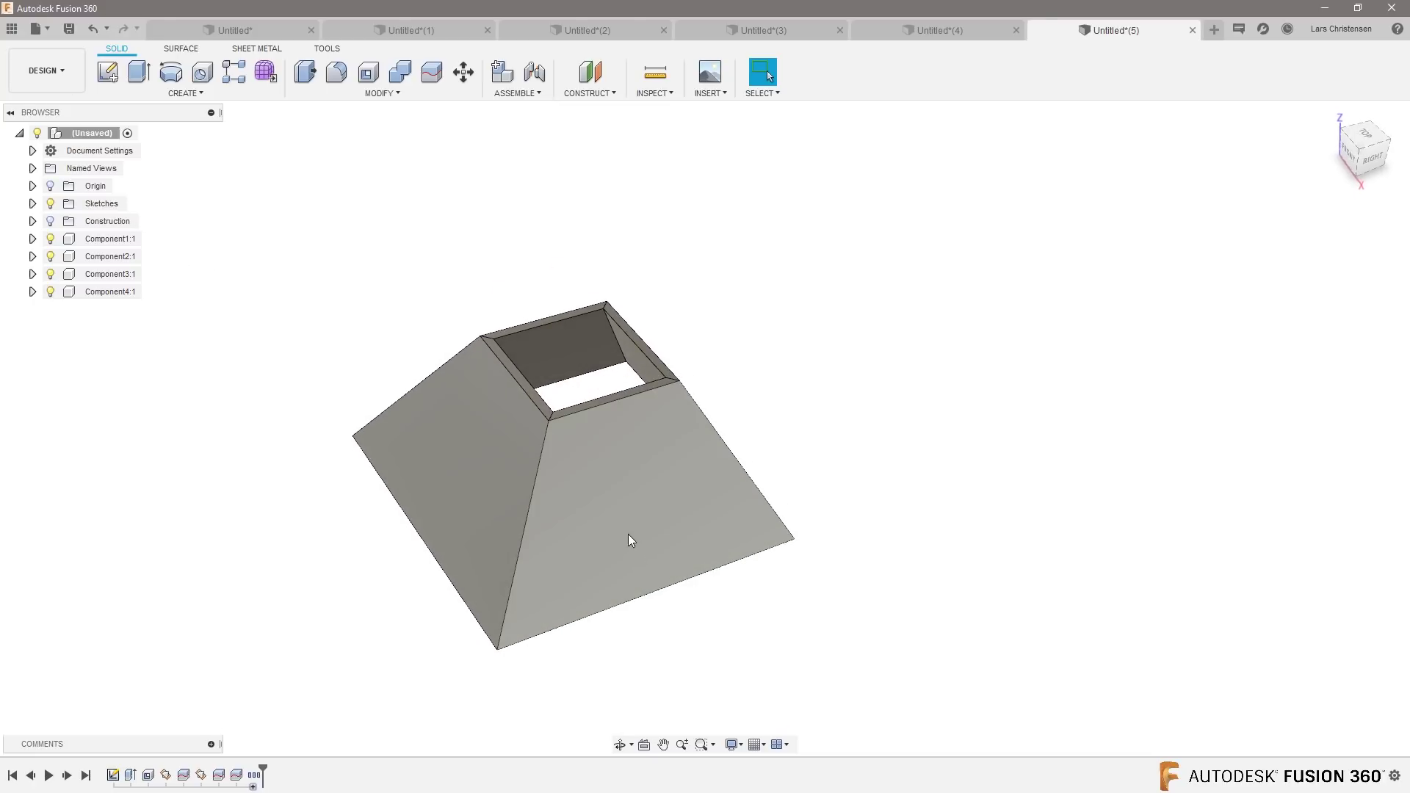
Pull the four side panel components apart so each one stands separately in the workspace.
drag(629, 541, 813, 533)
drag(663, 409, 1241, 195)
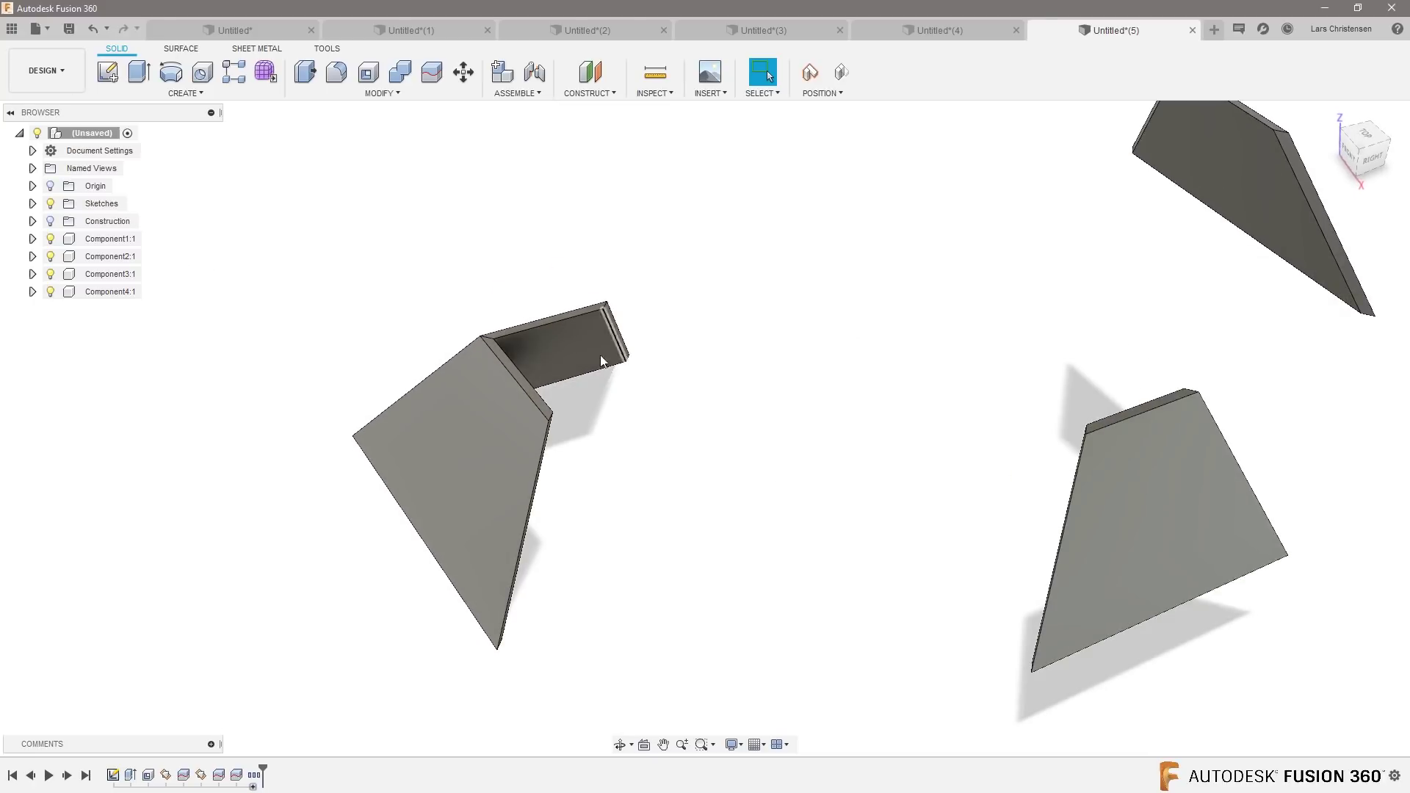
drag(601, 355, 940, 160)
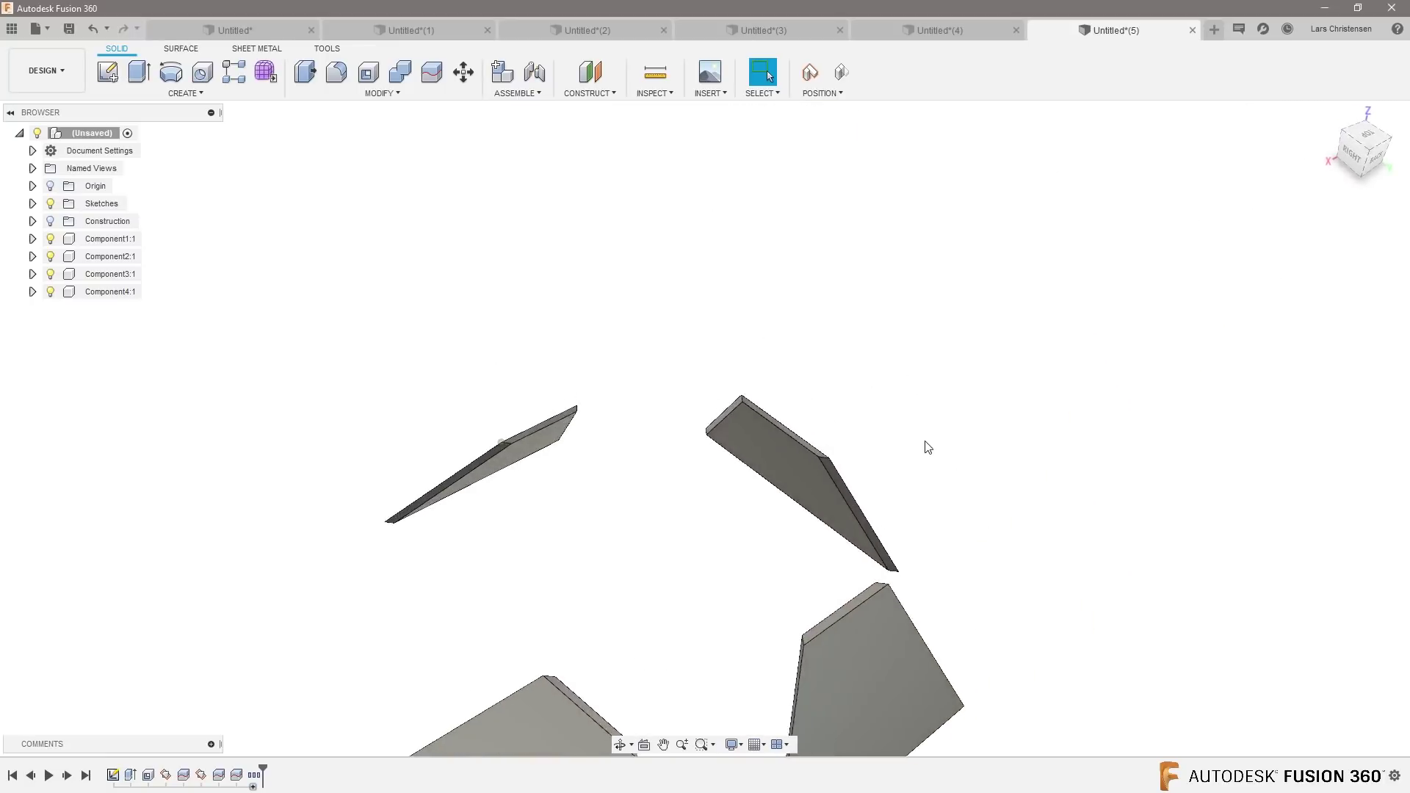
drag(918, 445, 962, 267)
drag(734, 408, 689, 228)
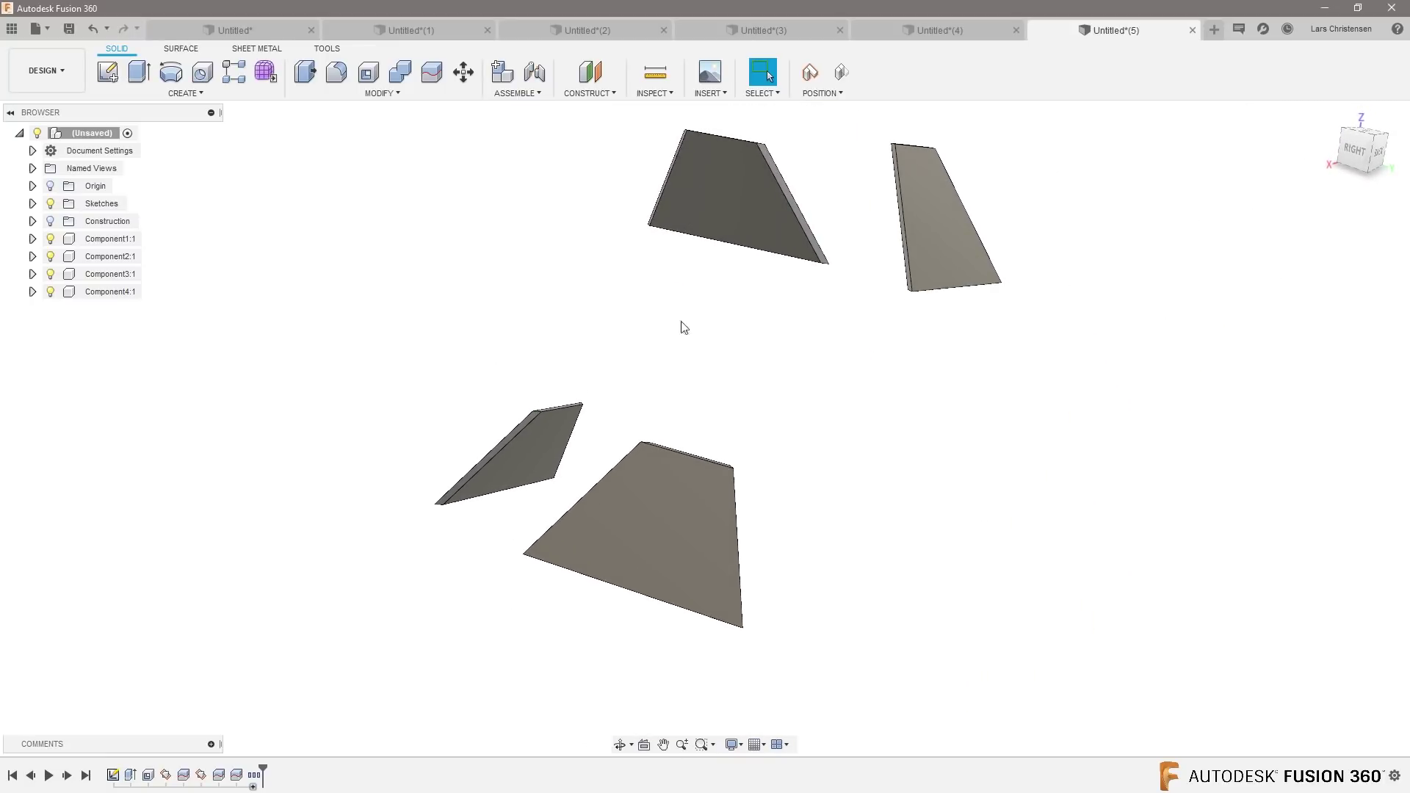
drag(633, 528, 442, 508)
shift+middle_drag(442, 514, 1139, 449)
Rotate Component4's body freely with Move/Copy and capture the components' current positions.
click(467, 74)
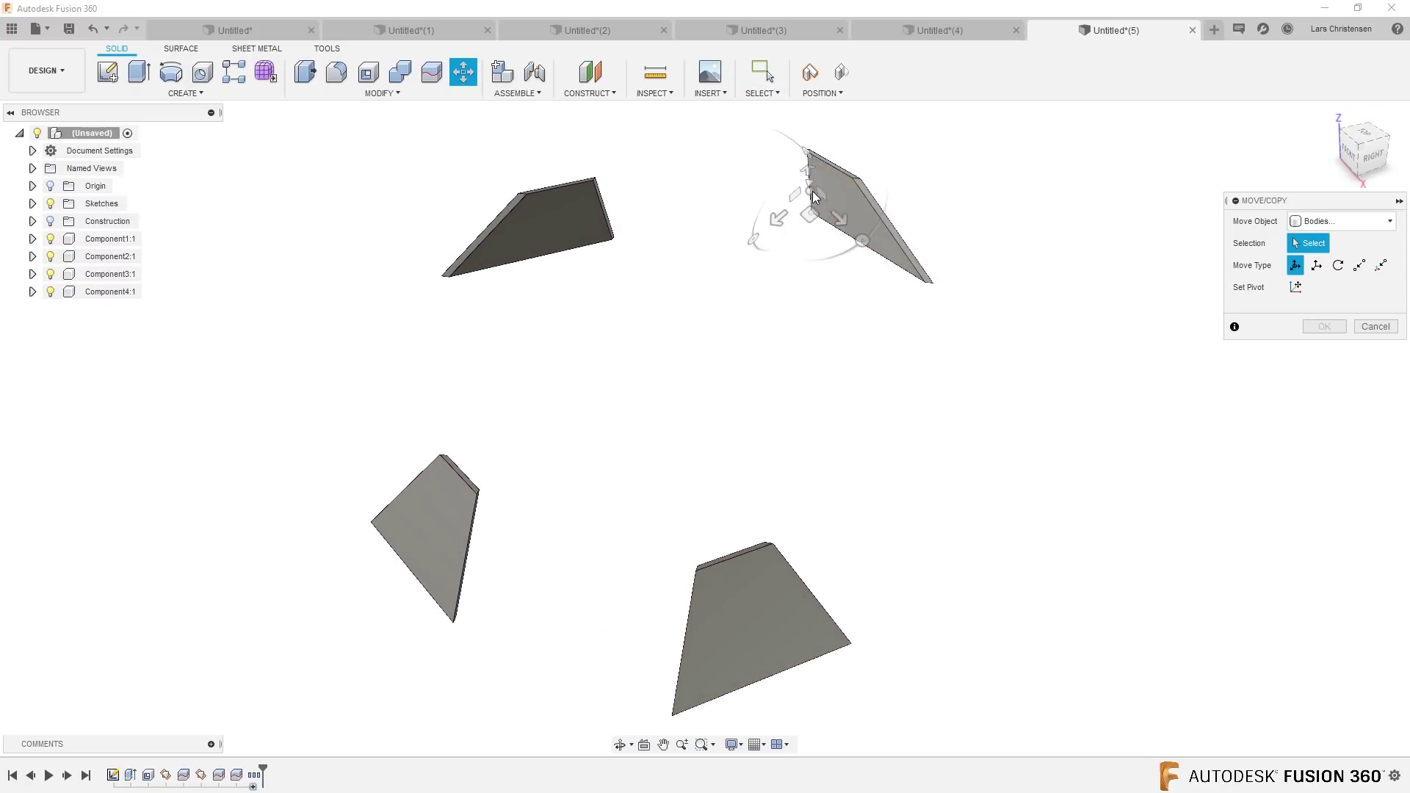
click(820, 192)
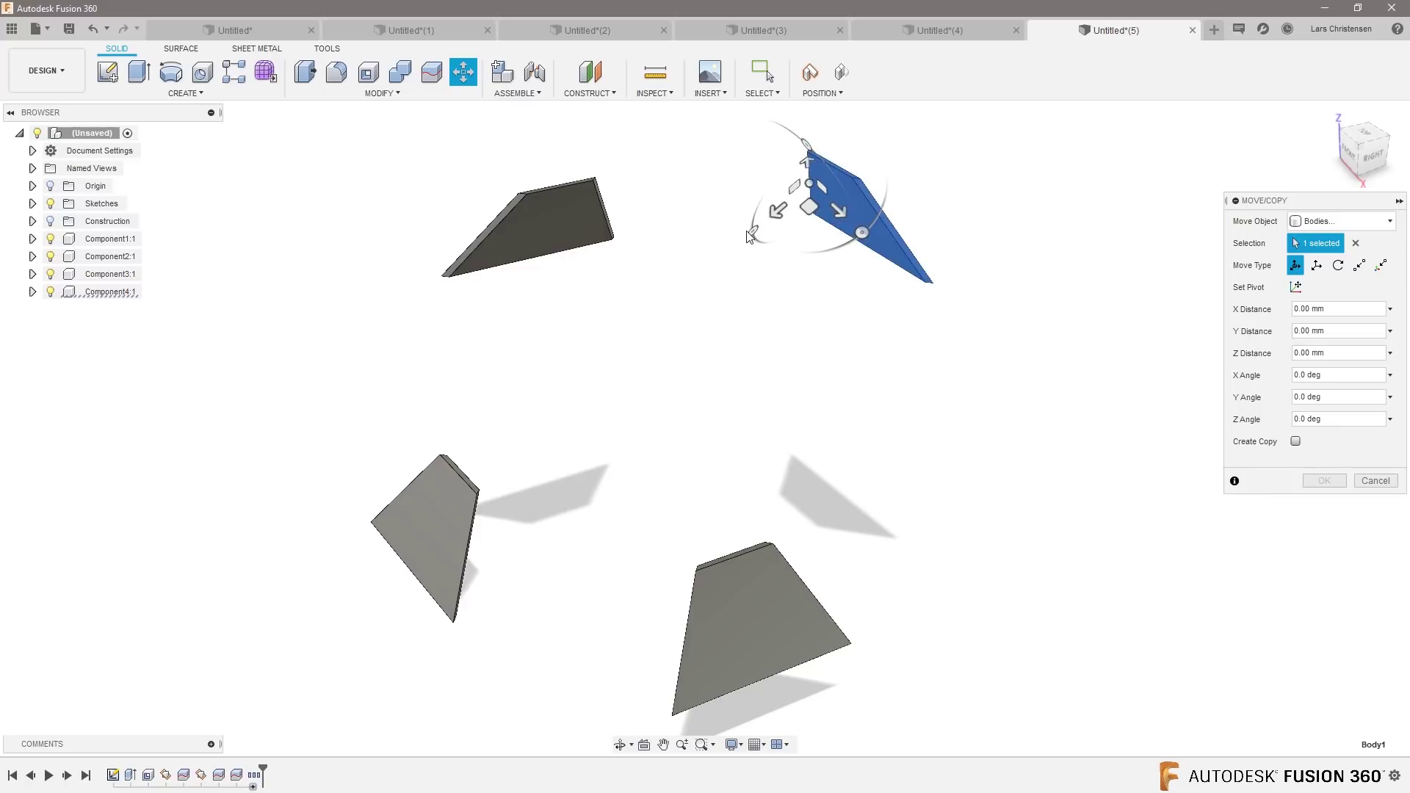
drag(753, 232, 760, 228)
click(1322, 481)
shift+middle_drag(730, 444, 757, 225)
click(810, 72)
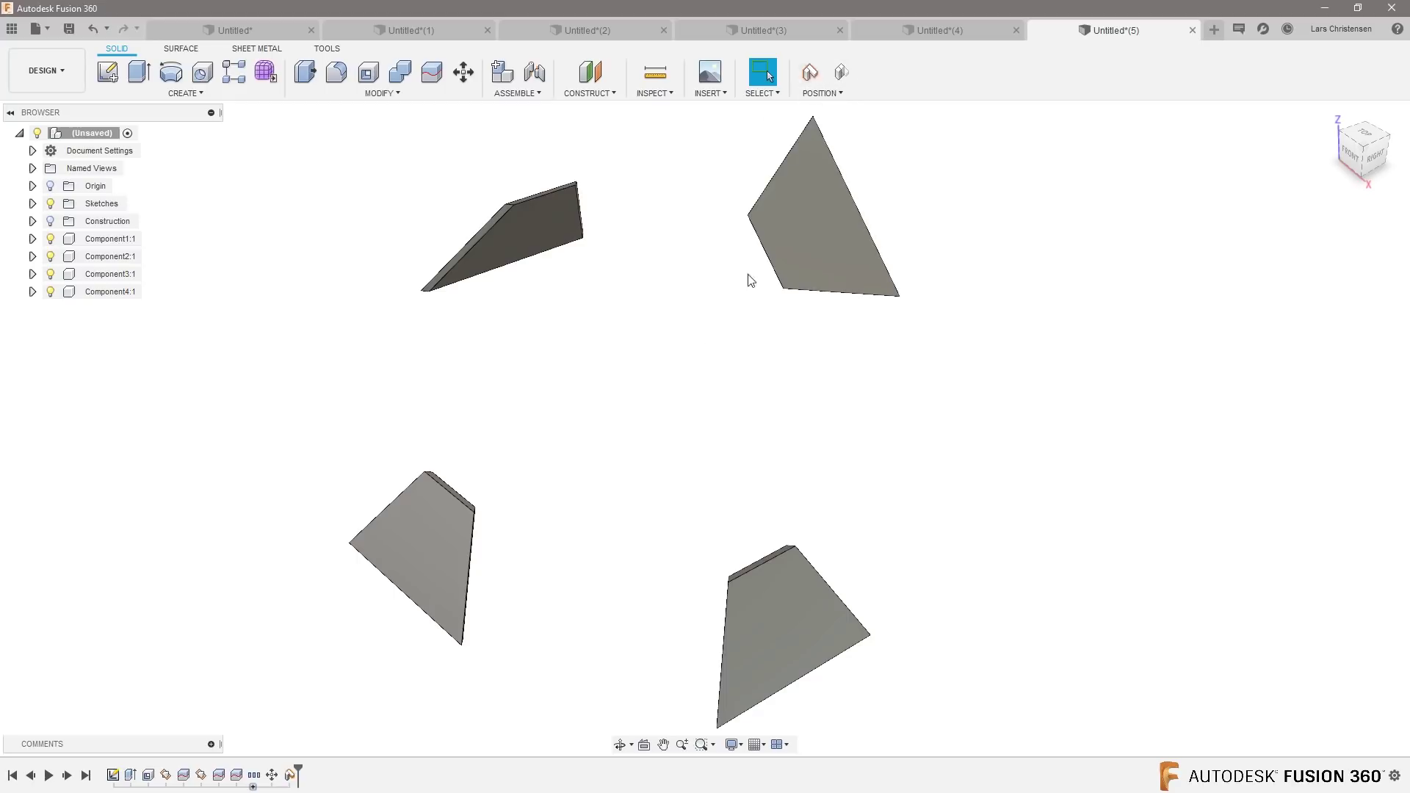
Ground Component2.
shift+middle_drag(1045, 421, 194, 646)
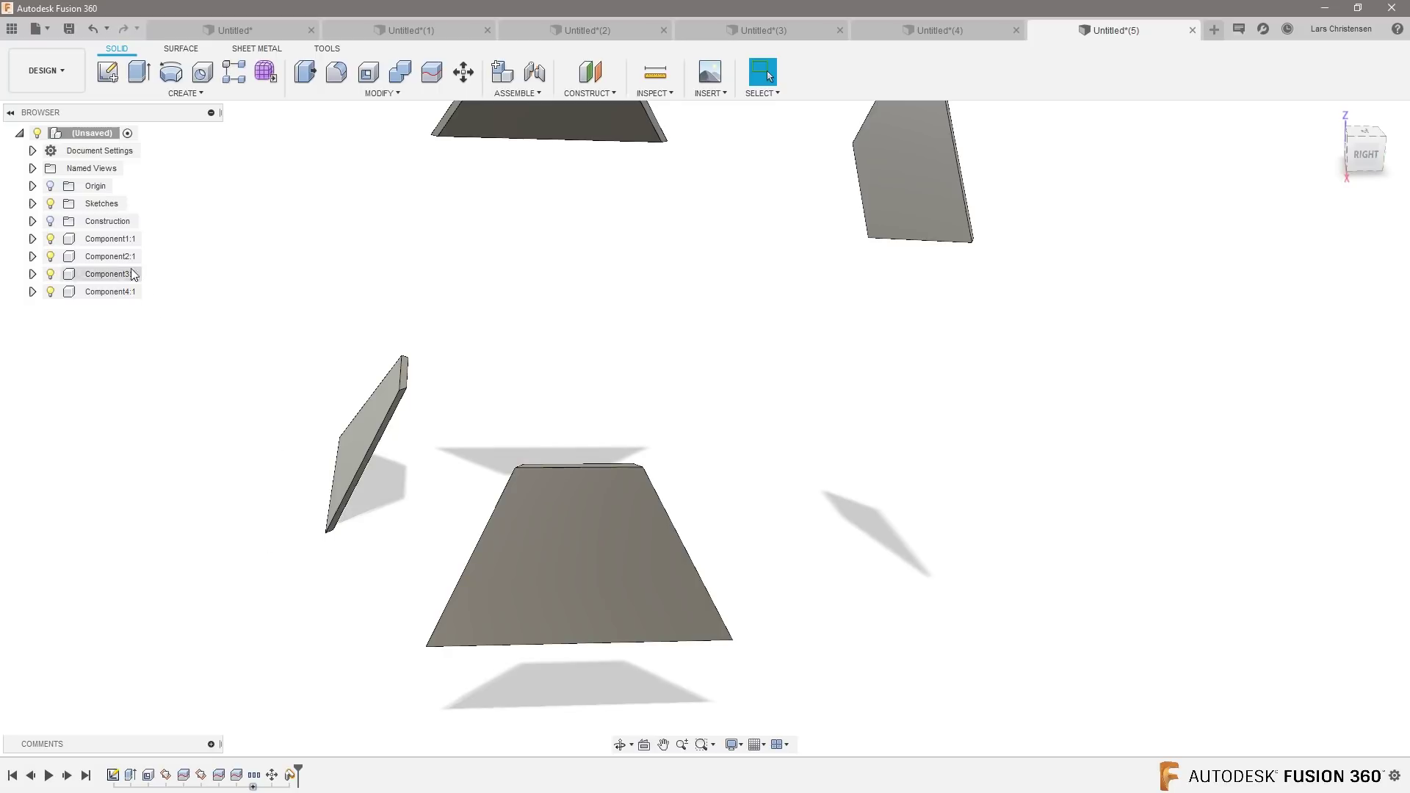
click(112, 241)
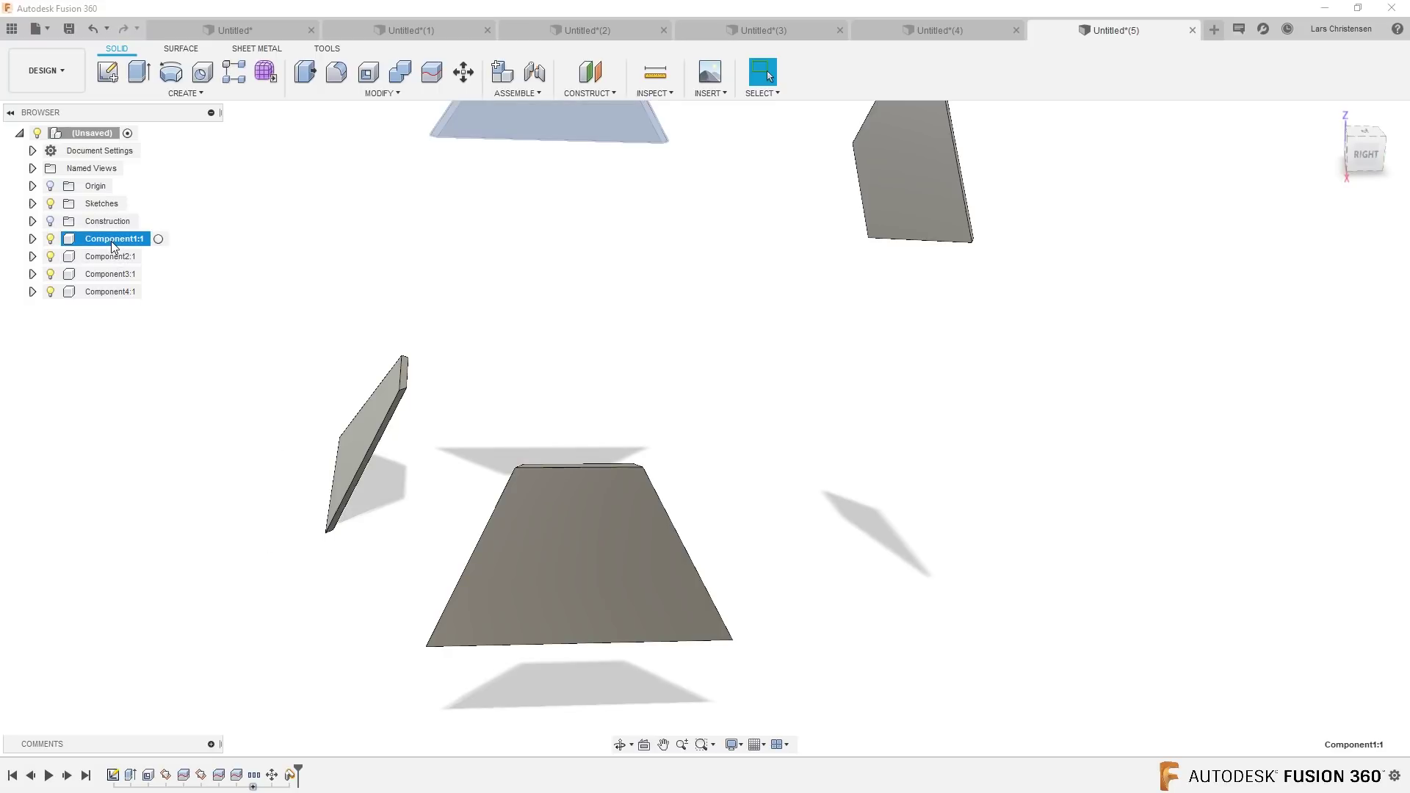
click(103, 256)
right_click(89, 267)
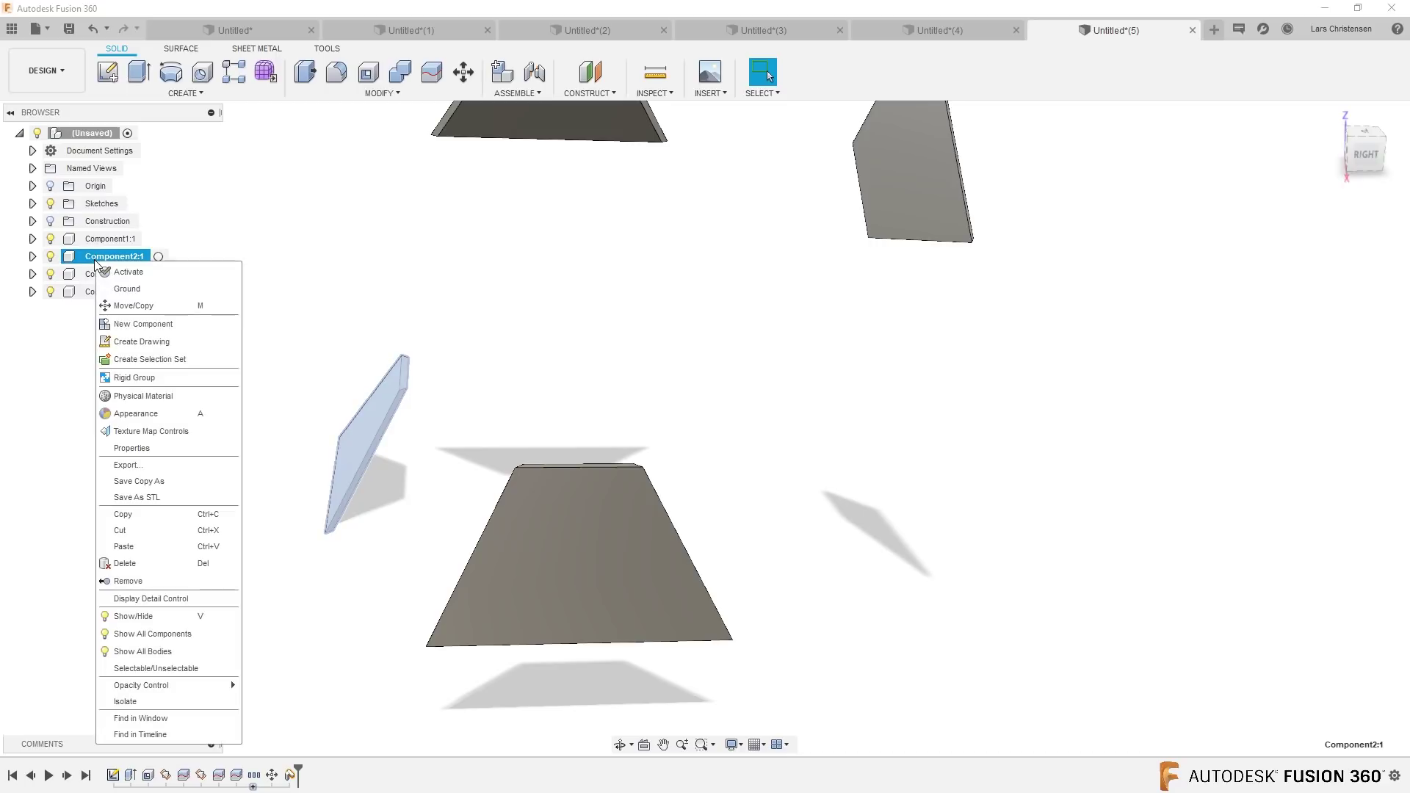
click(117, 289)
click(188, 644)
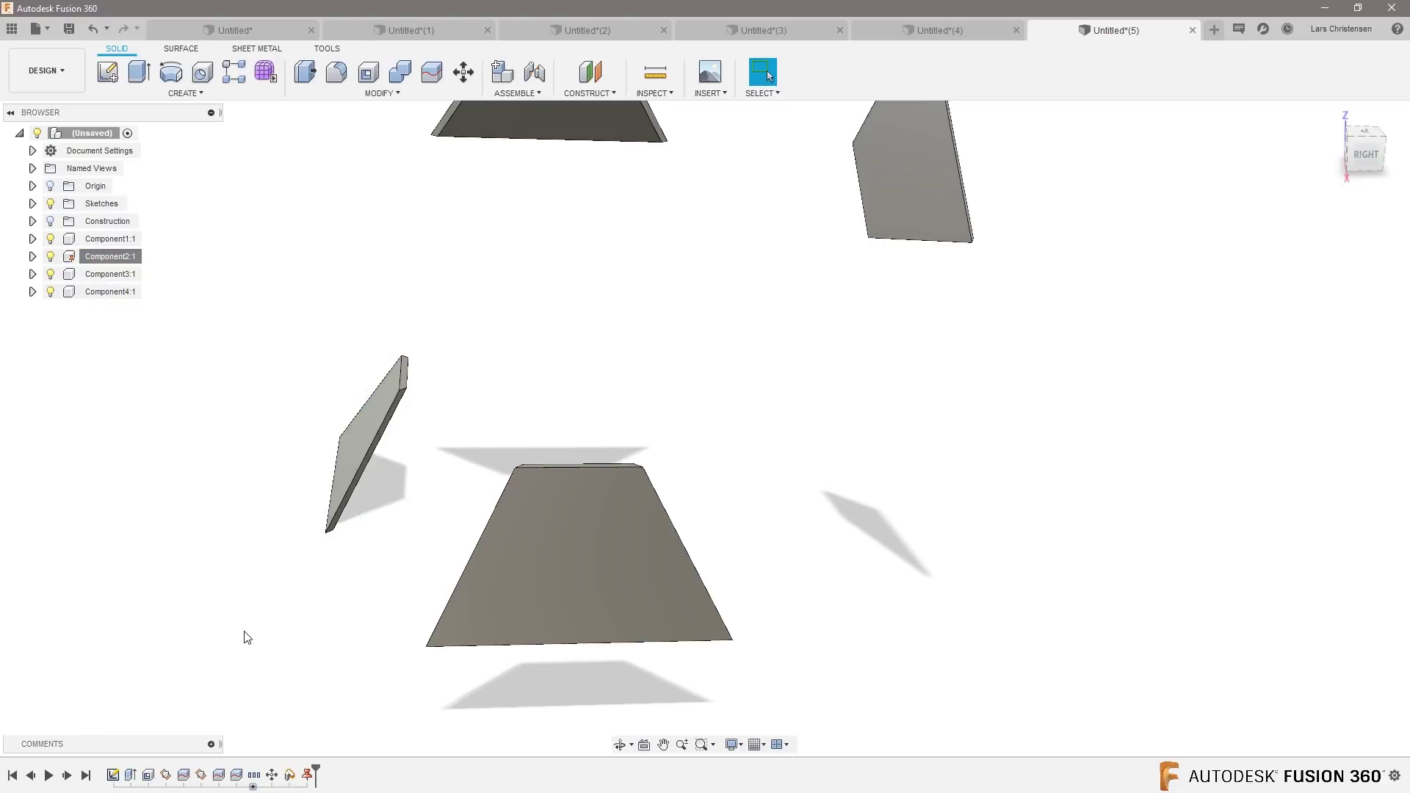
scroll(928, 470, down, 3)
shift+middle_drag(928, 469, 809, 543)
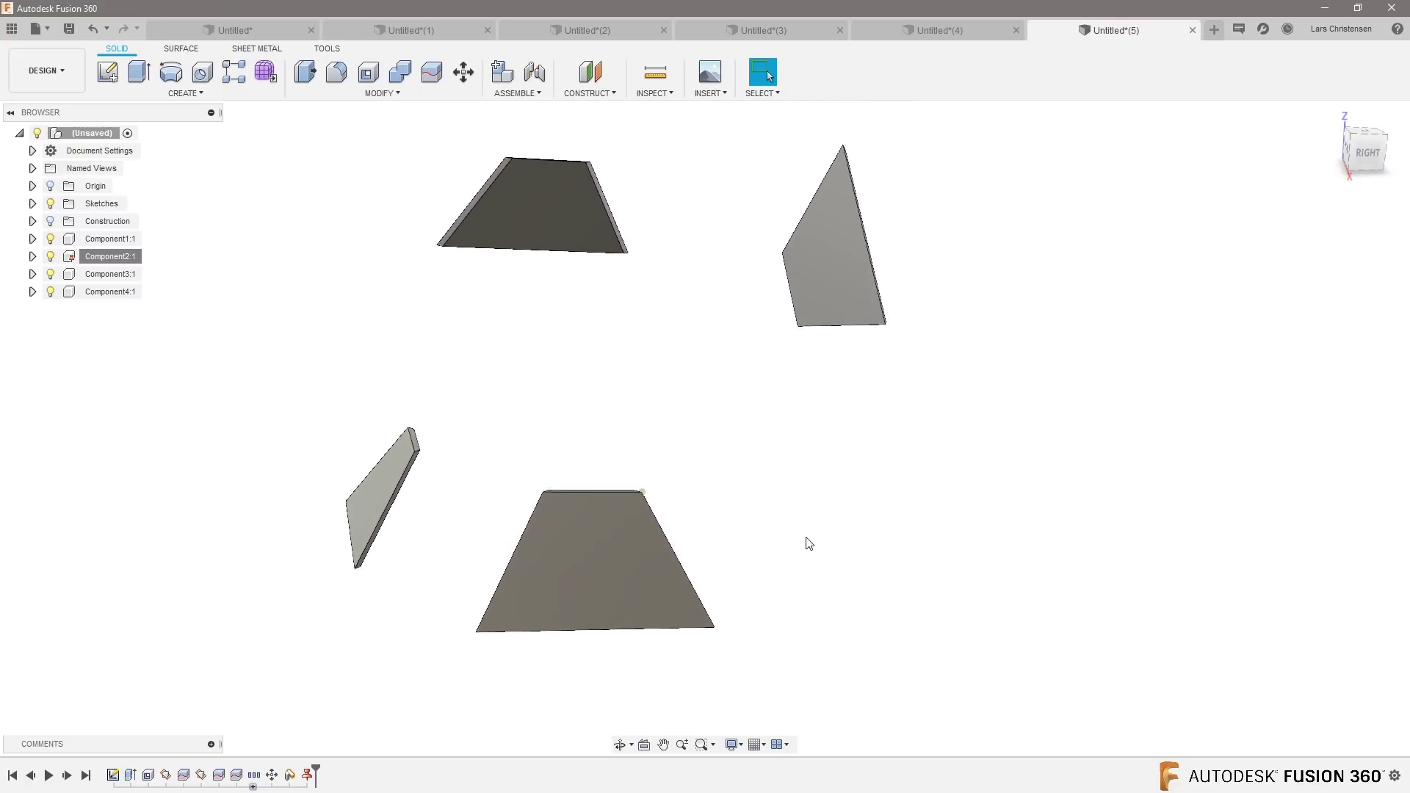
click(534, 74)
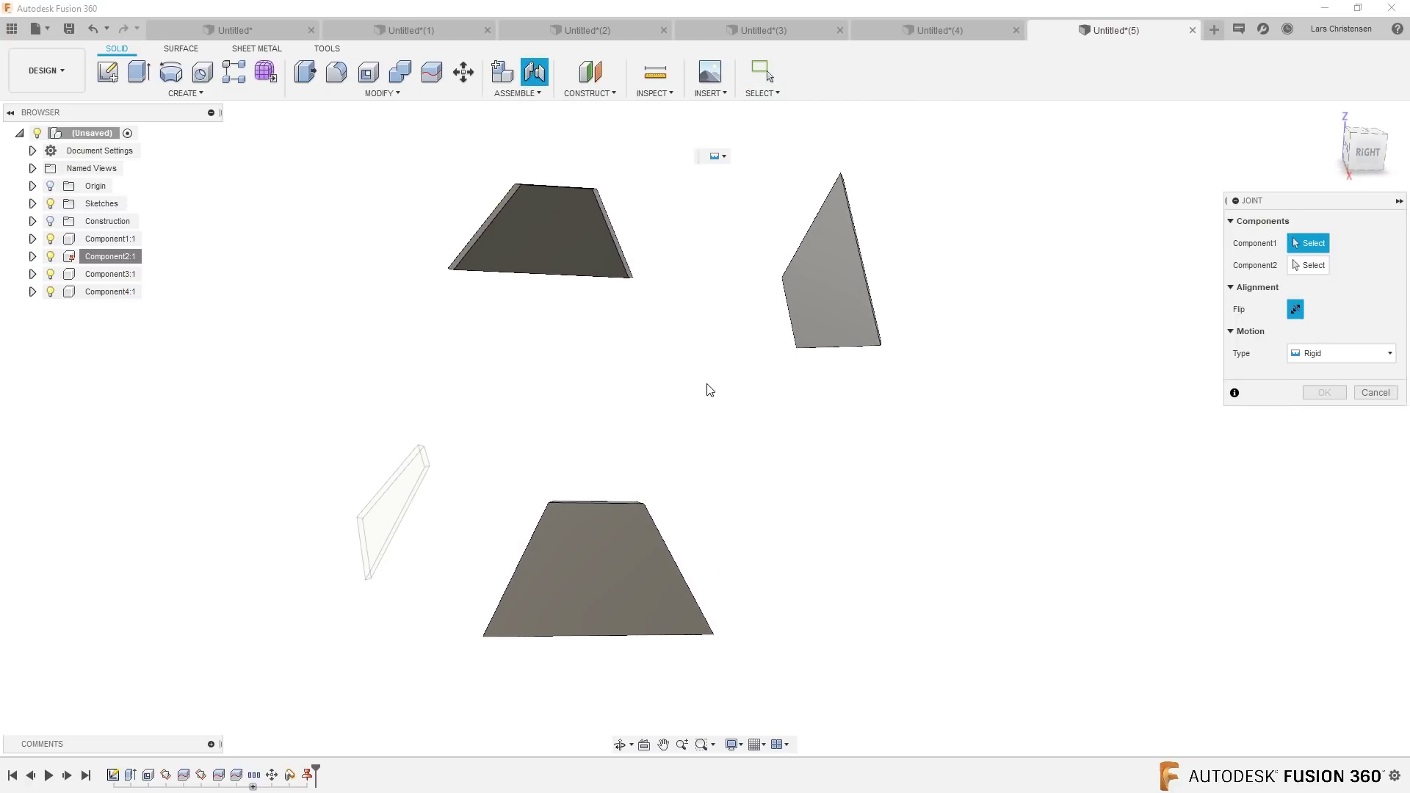
shift+middle_drag(1020, 487, 657, 582)
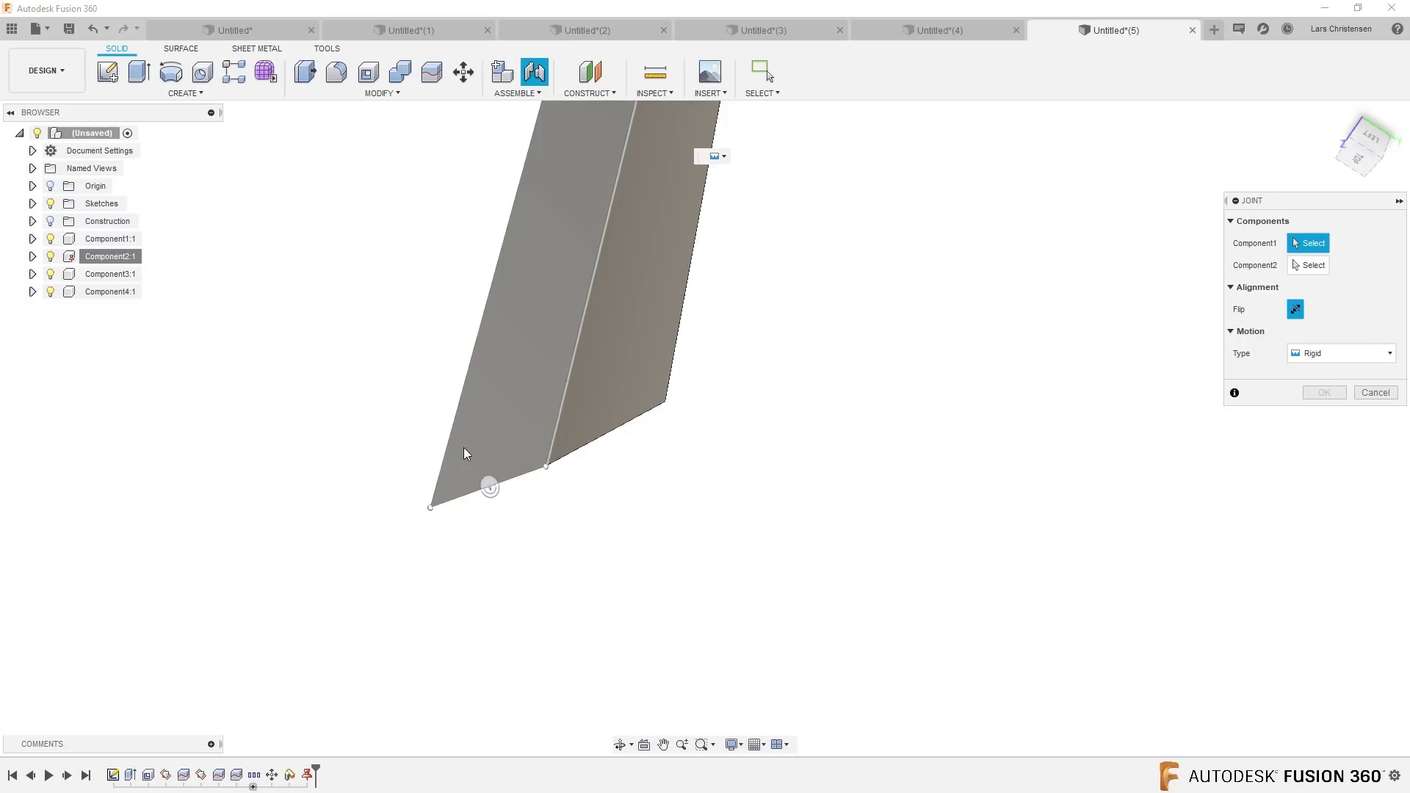
click(432, 507)
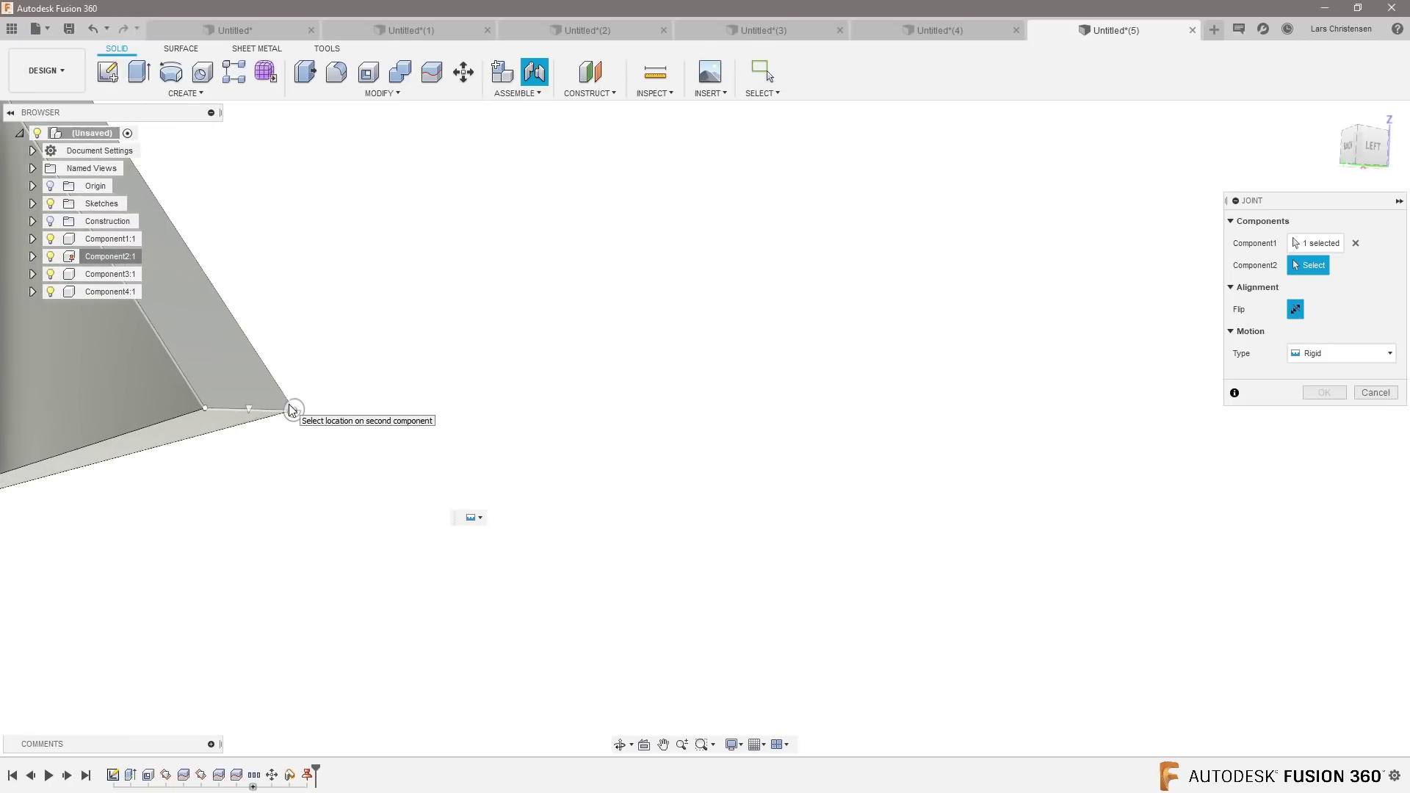
click(292, 410)
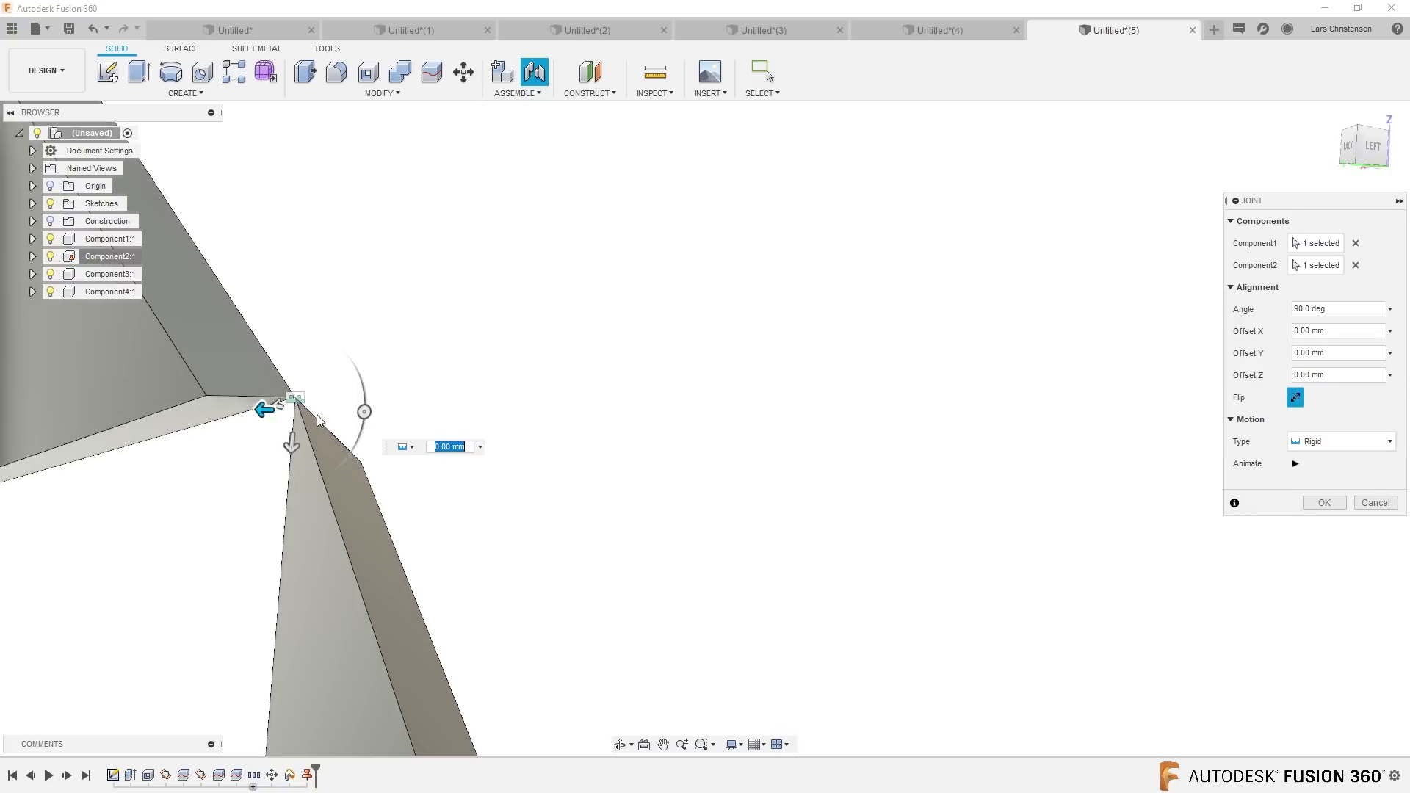
click(1296, 399)
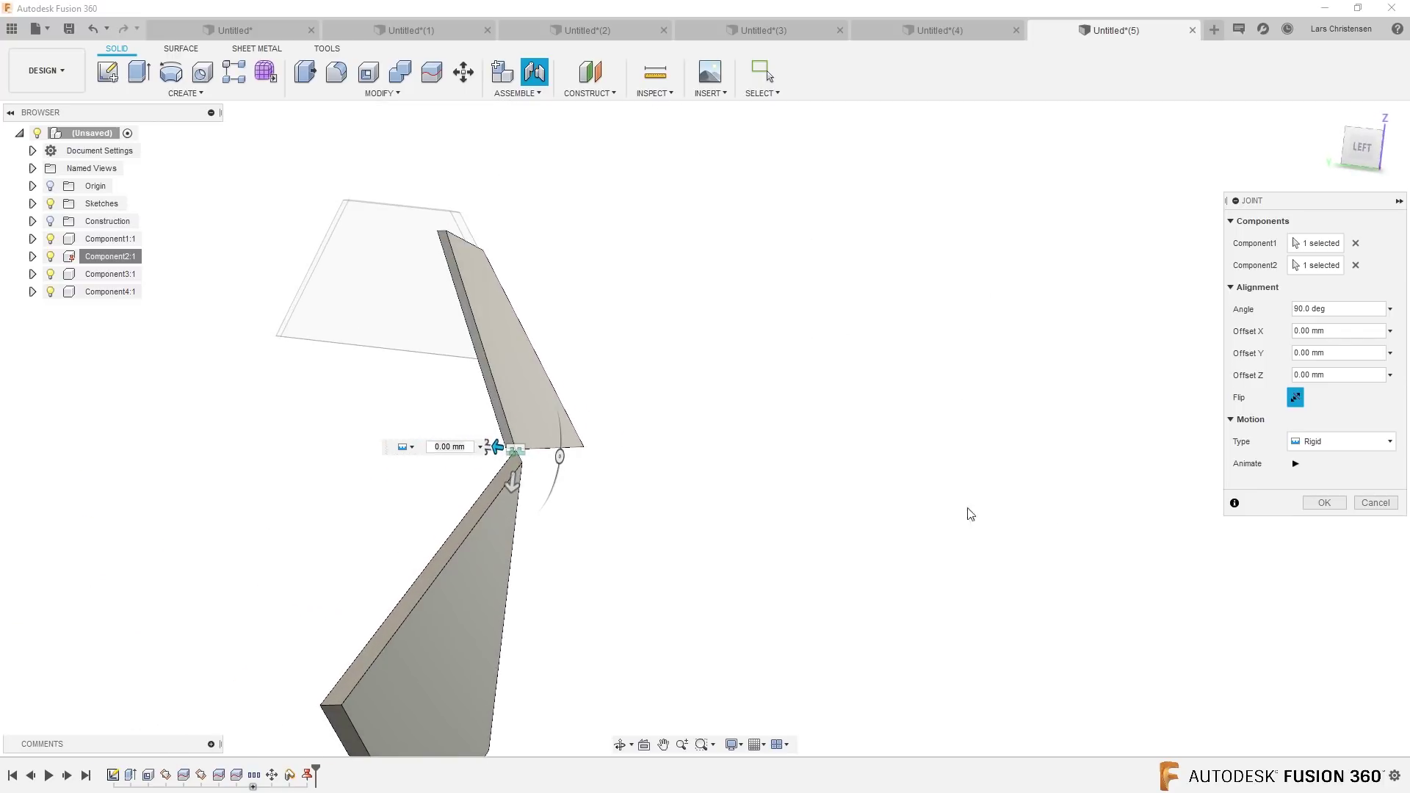
click(1365, 504)
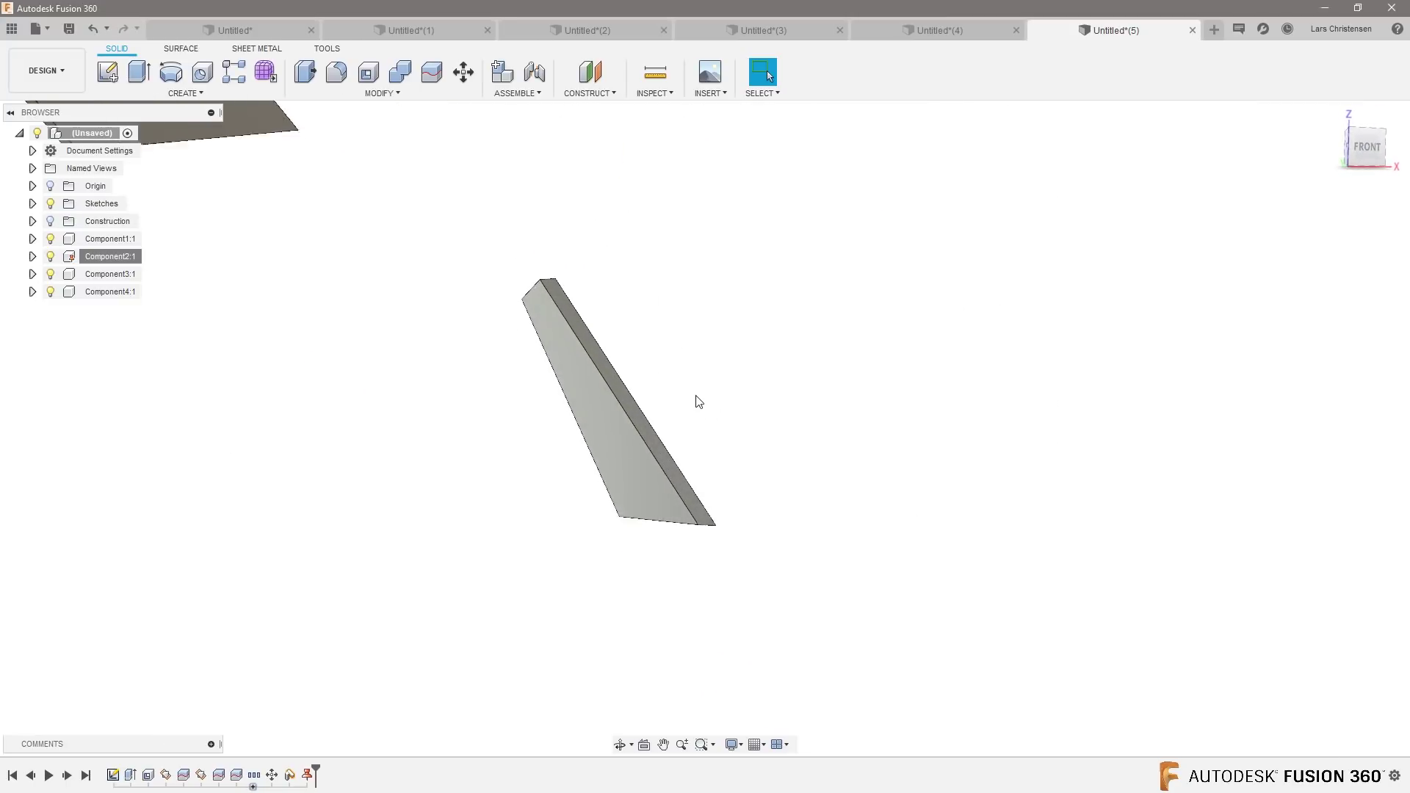
Join two of the side panels with a rigid joint at their matching outer bottom corners.
click(535, 76)
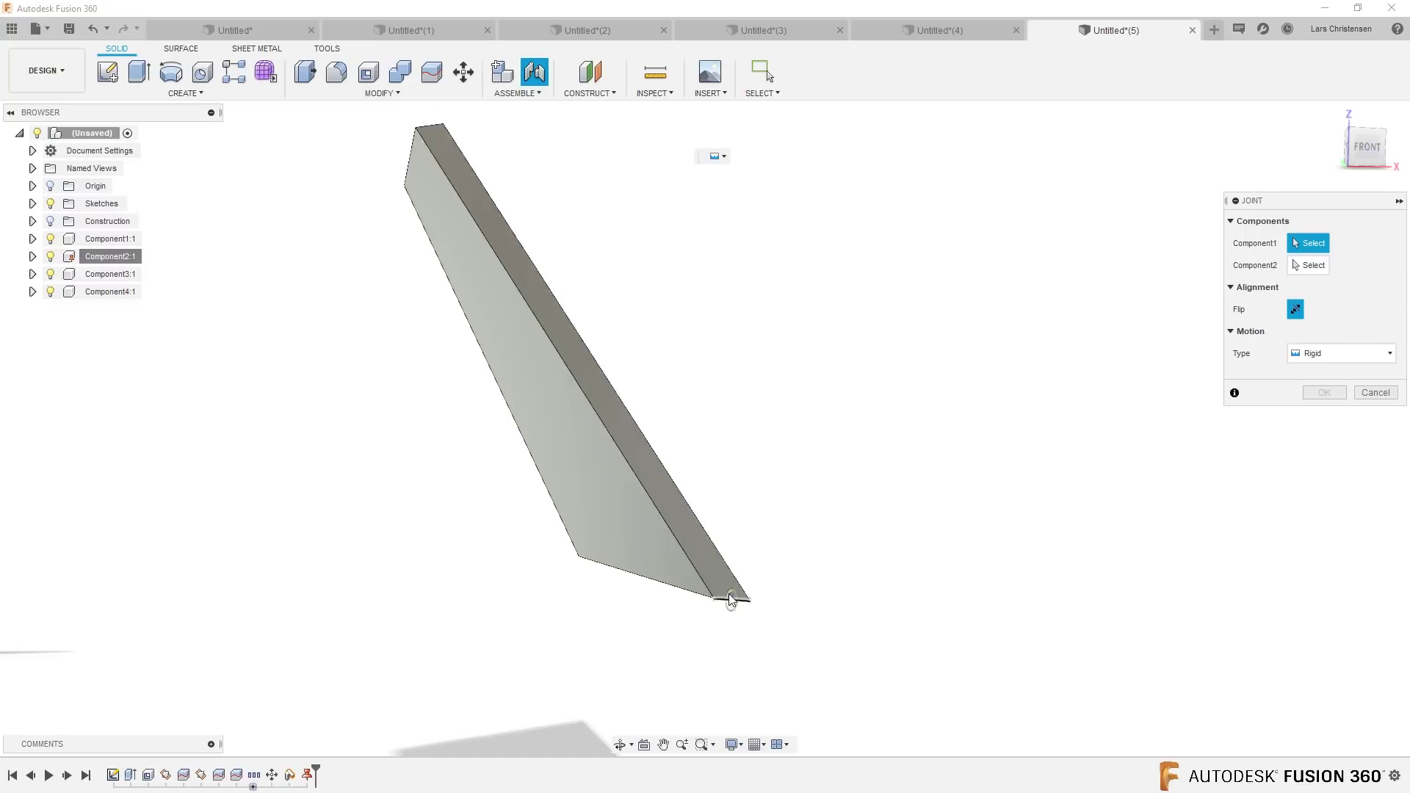
scroll(728, 589, up, 6)
click(916, 669)
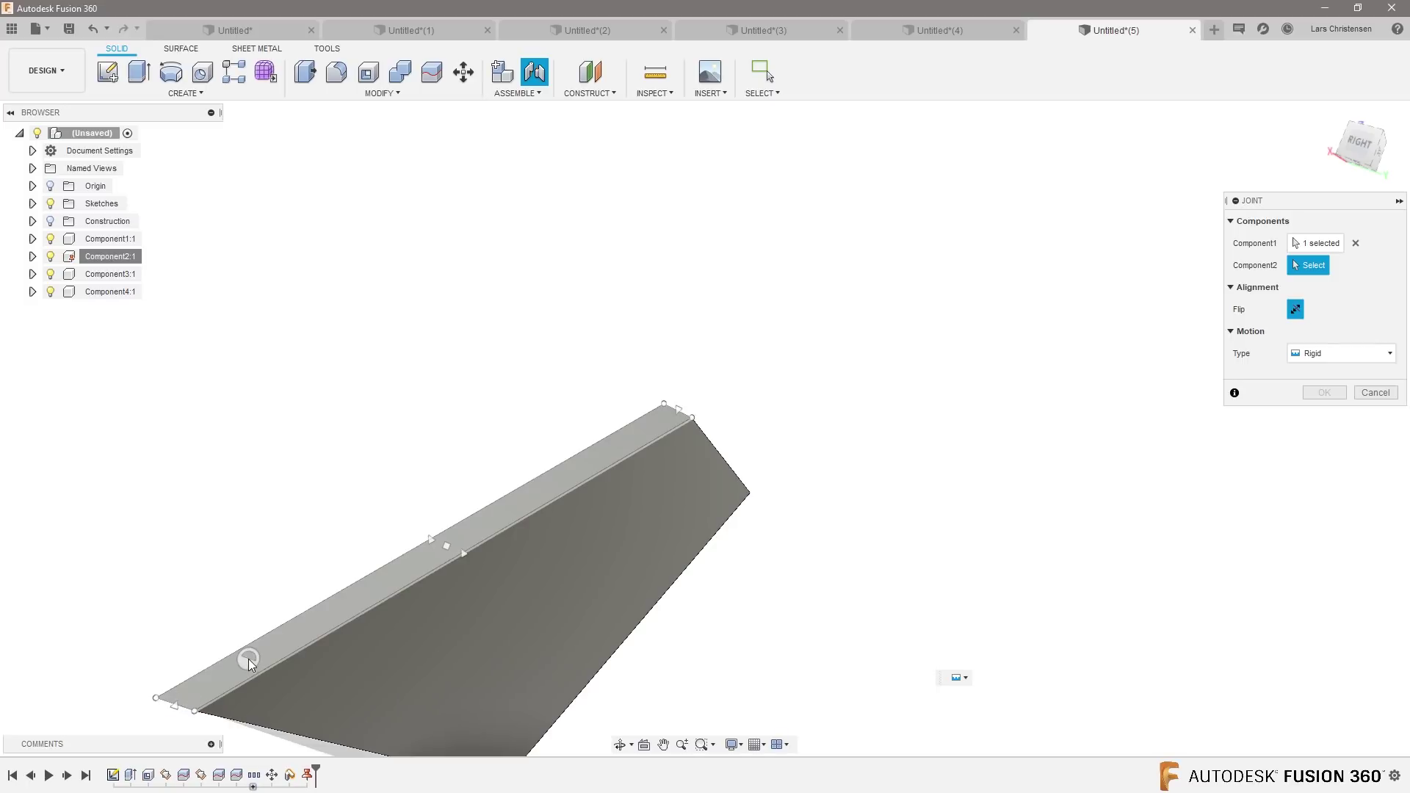
click(162, 686)
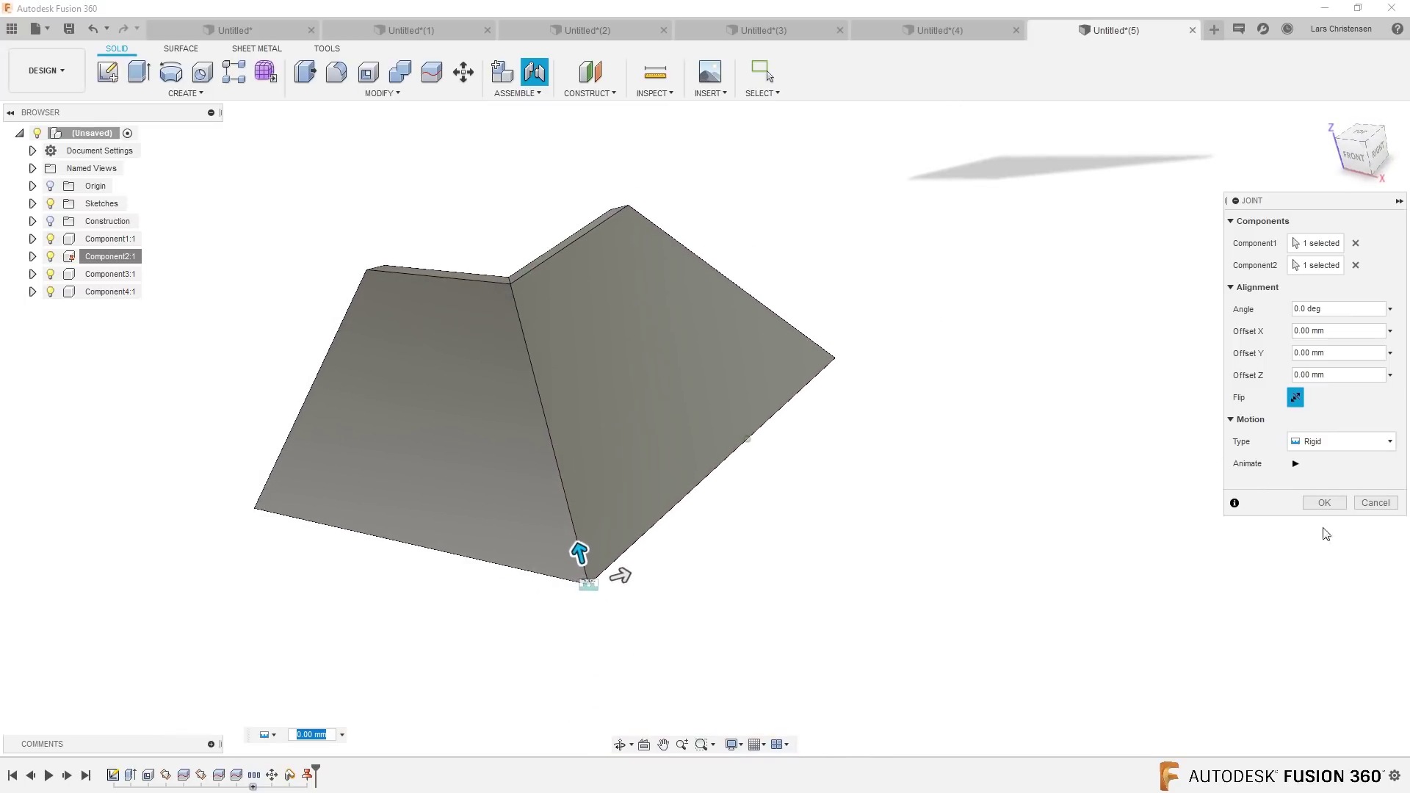
click(1325, 502)
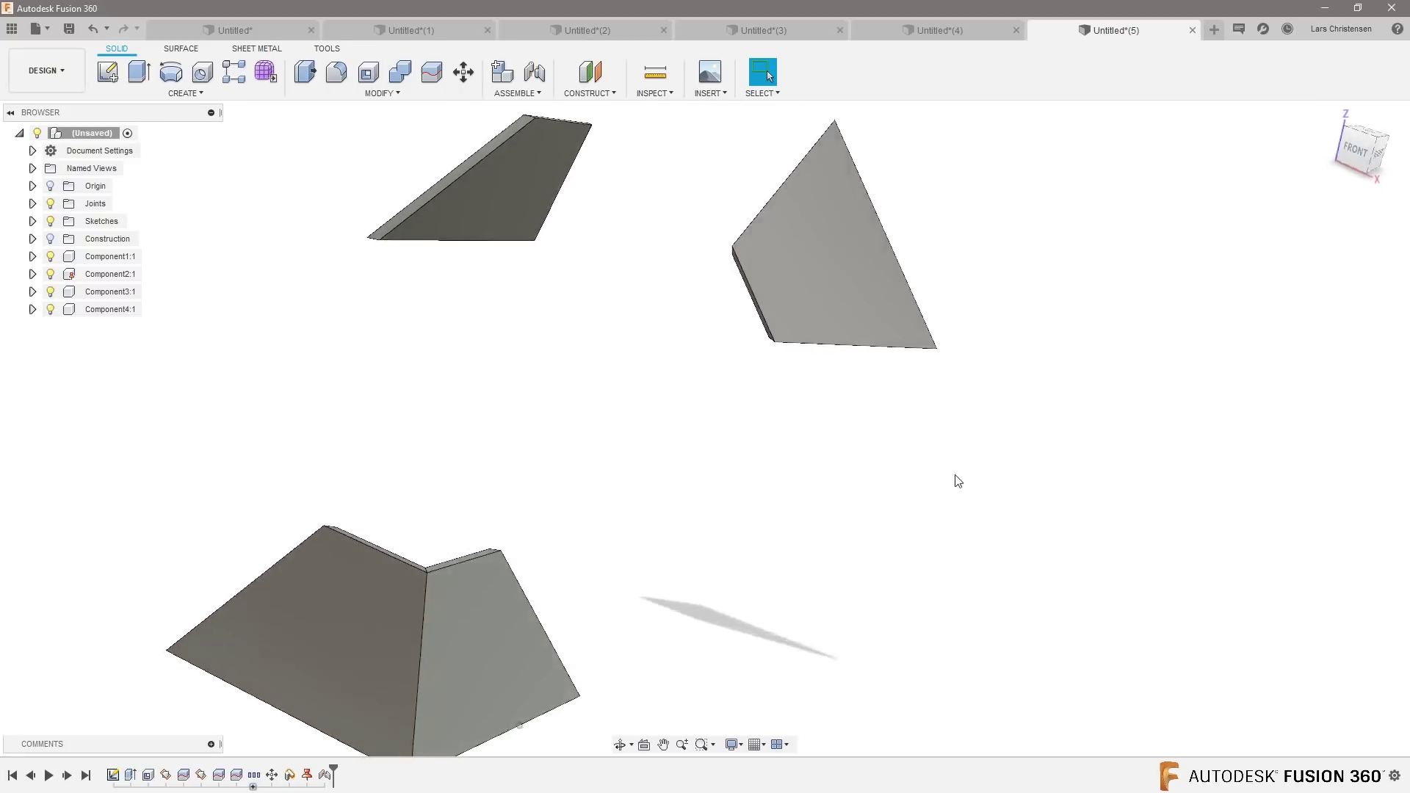
Move Component4's body freely with Move/Copy to bring it beside the two joined panels.
click(463, 72)
click(1000, 398)
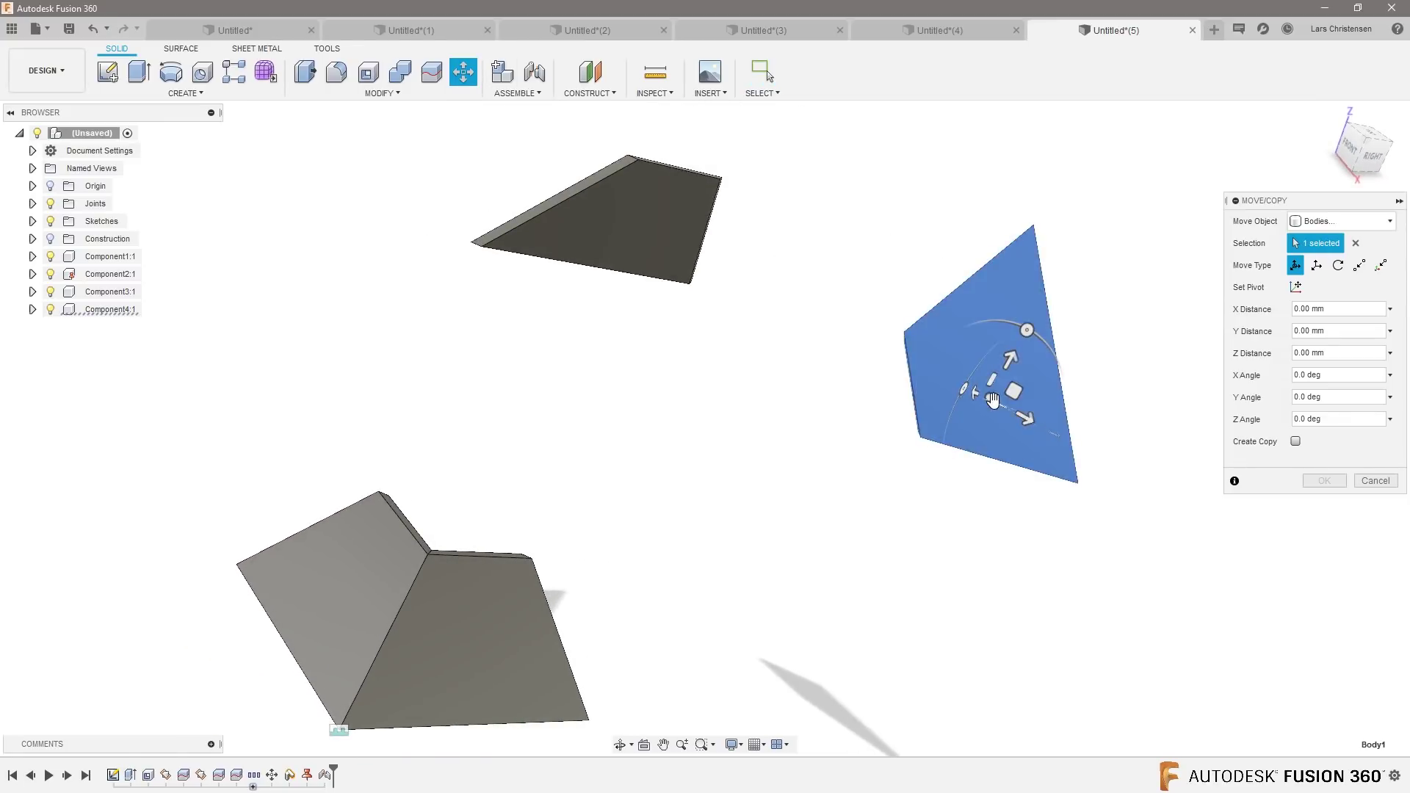
drag(1015, 391, 734, 471)
click(1315, 481)
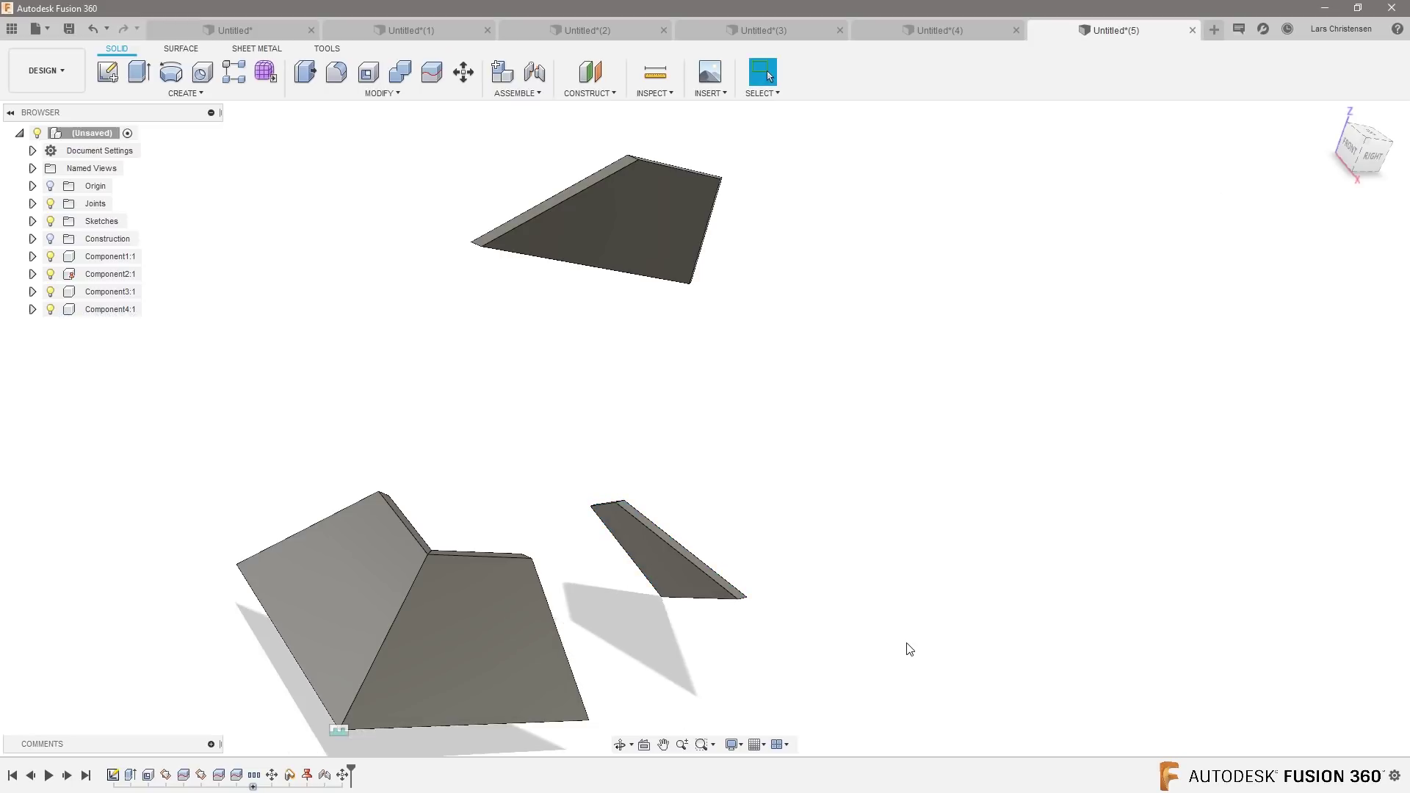
Attach Component4 to the joined pair with a rigid joint between its outer bottom corner and the adjacent panel's free outer bottom corner.
shift+middle_drag(909, 648, 408, 159)
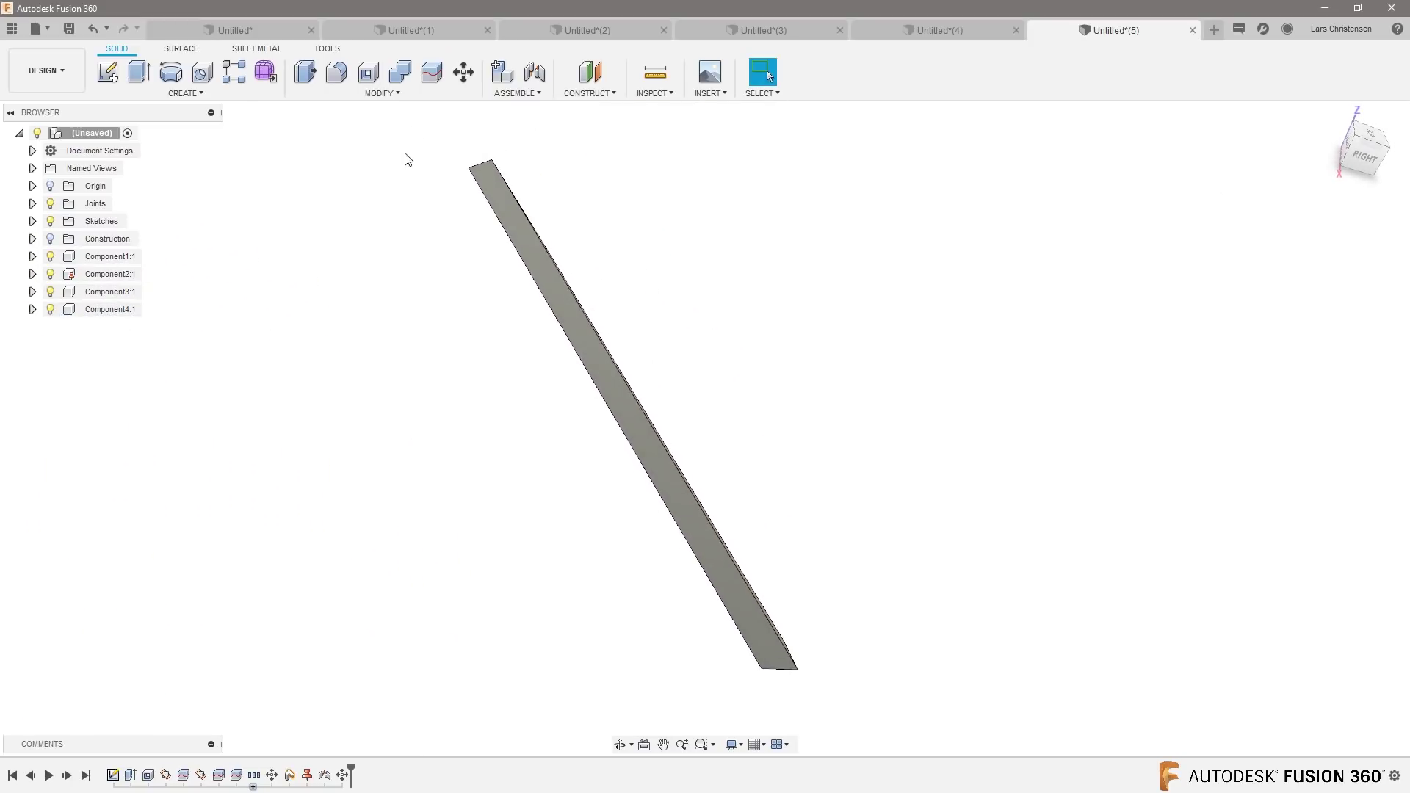
click(534, 73)
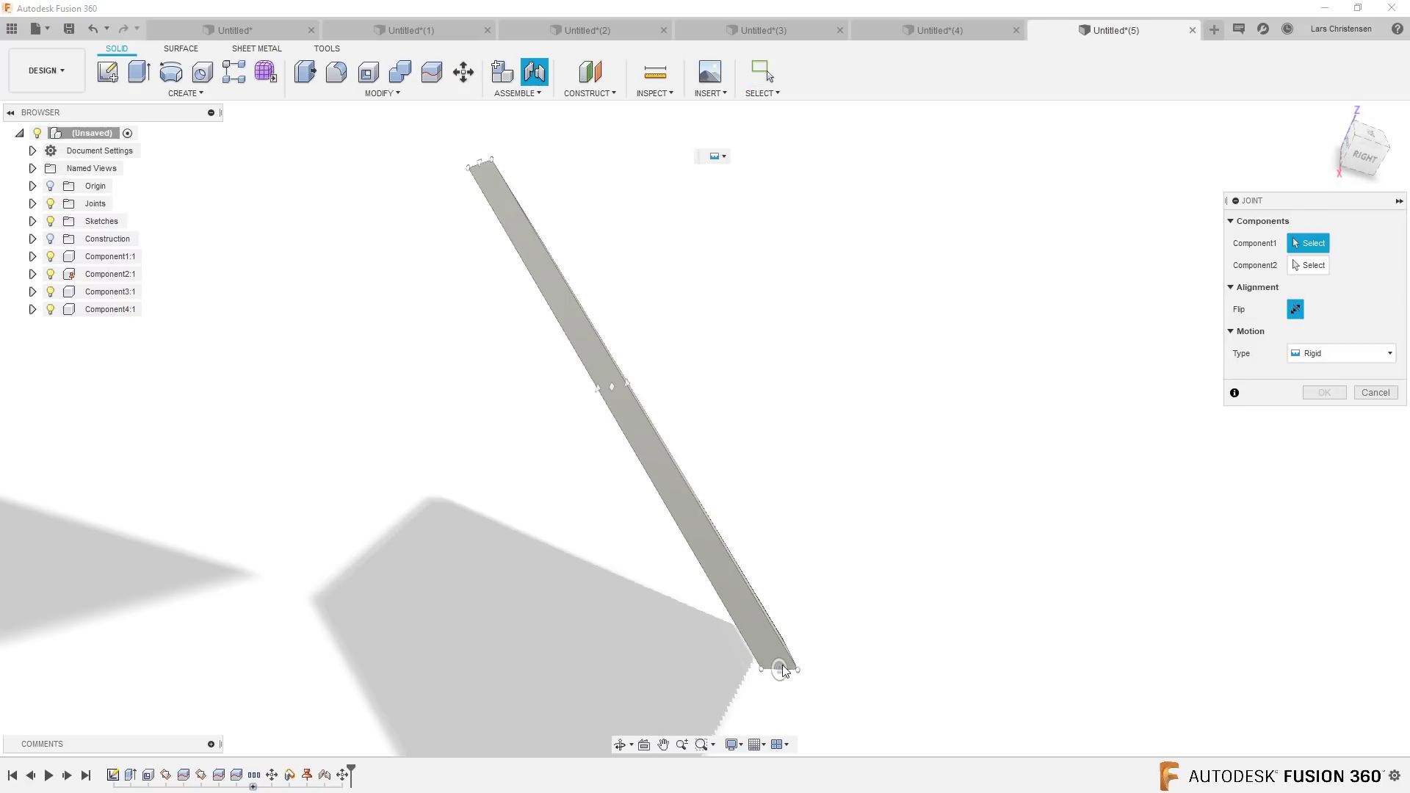
click(797, 669)
shift+middle_drag(908, 694, 575, 678)
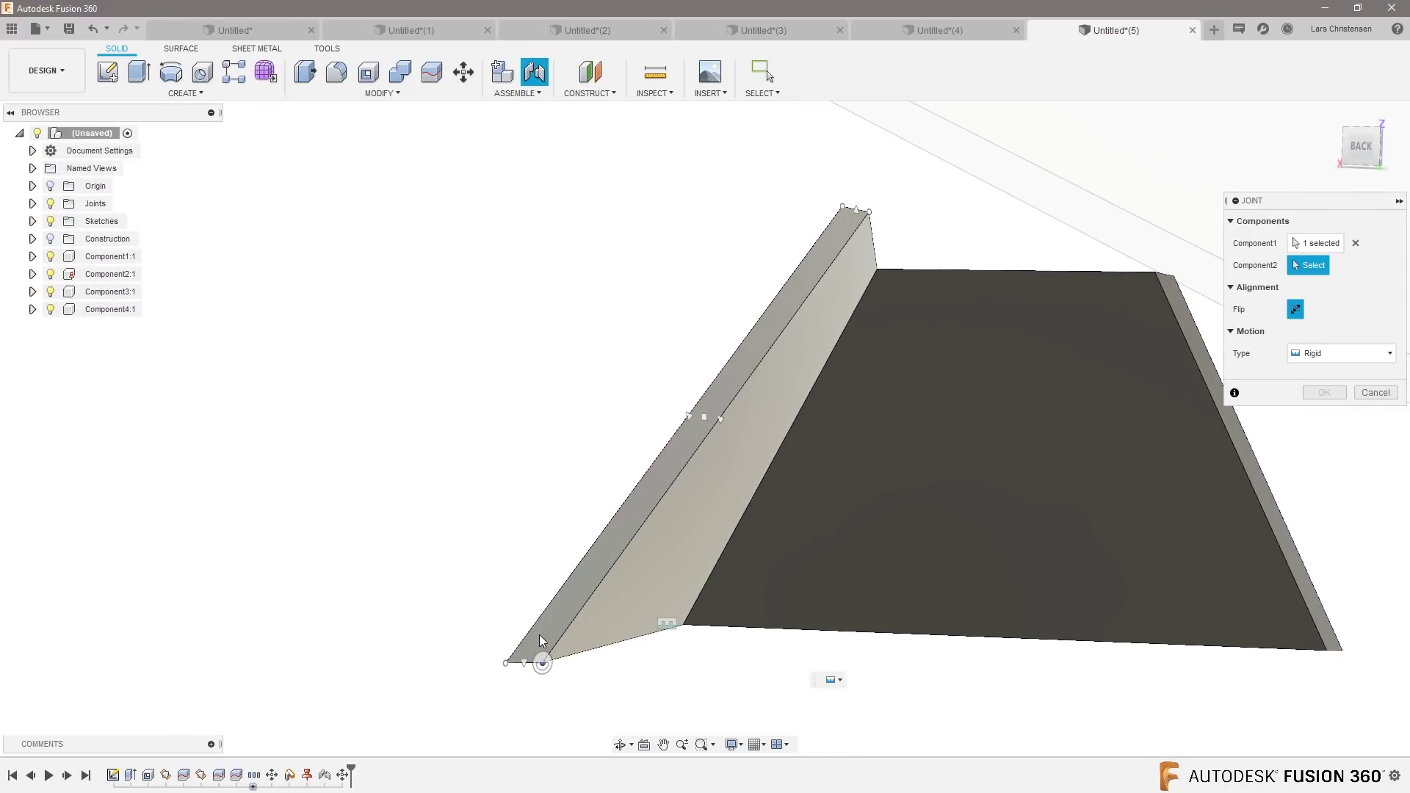
click(507, 664)
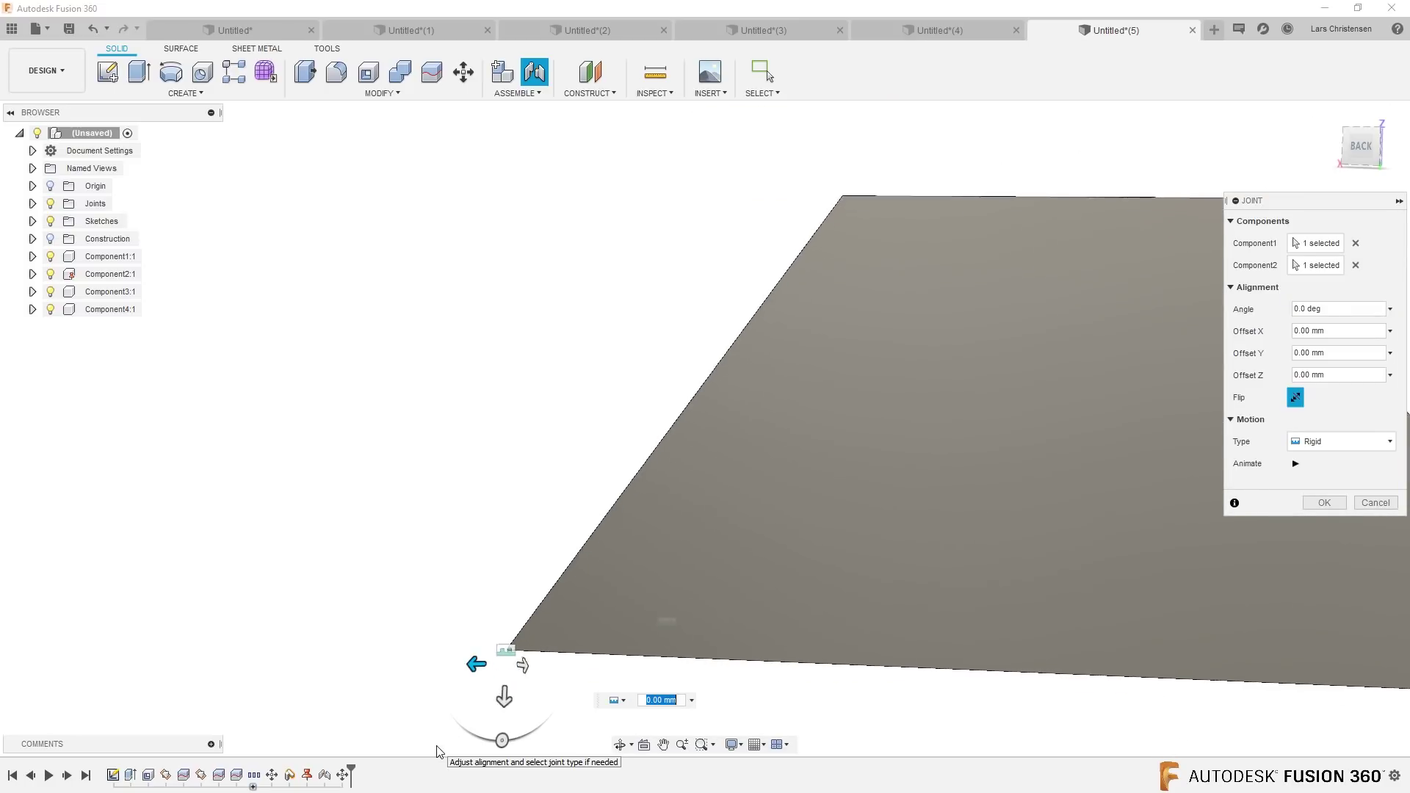
click(1323, 503)
Create a simple joint origin at the midpoint of Component4's outer bottom edge and offset it to the edge's free corner.
shift+middle_drag(371, 526, 870, 623)
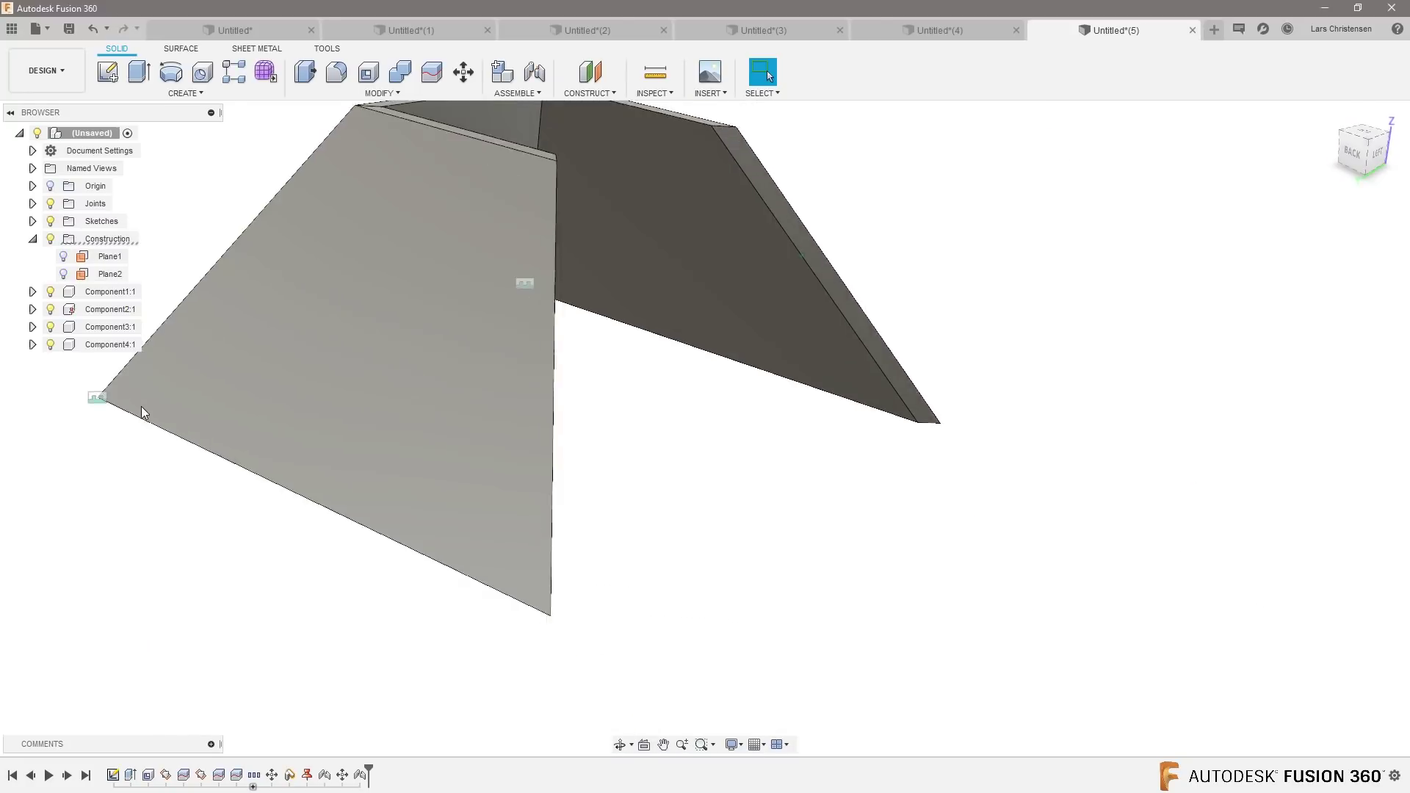
shift+middle_drag(142, 409, 876, 652)
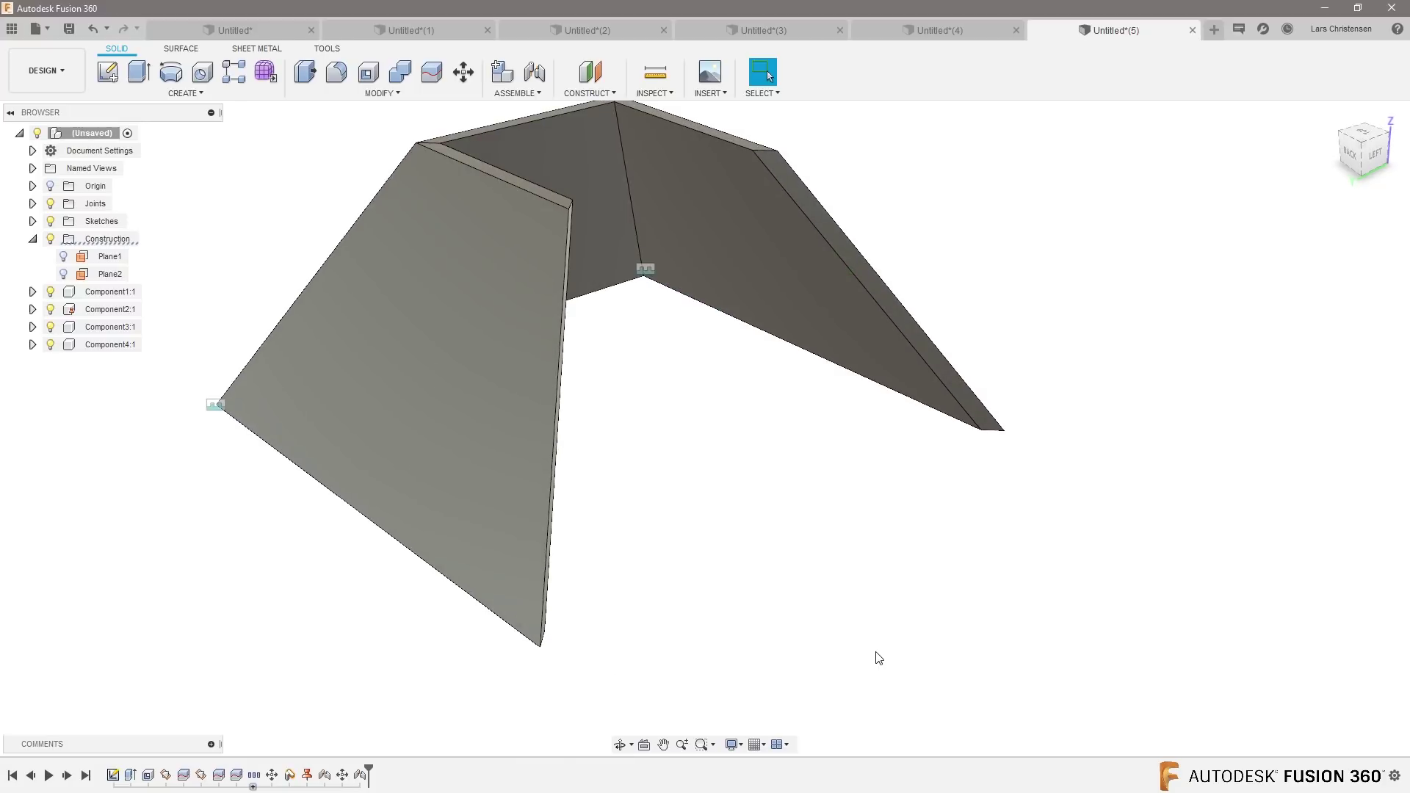
shift+middle_drag(425, 614, 605, 693)
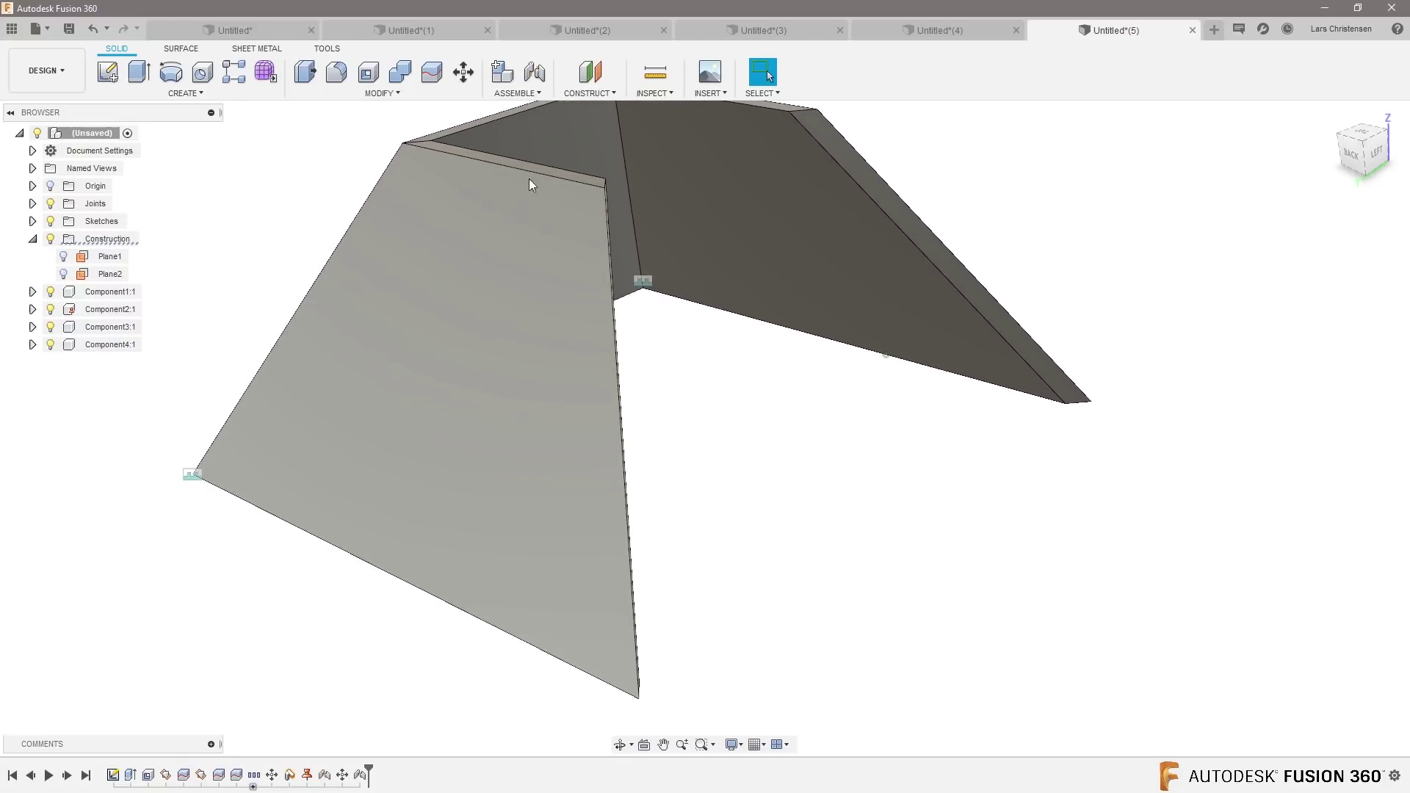
click(514, 93)
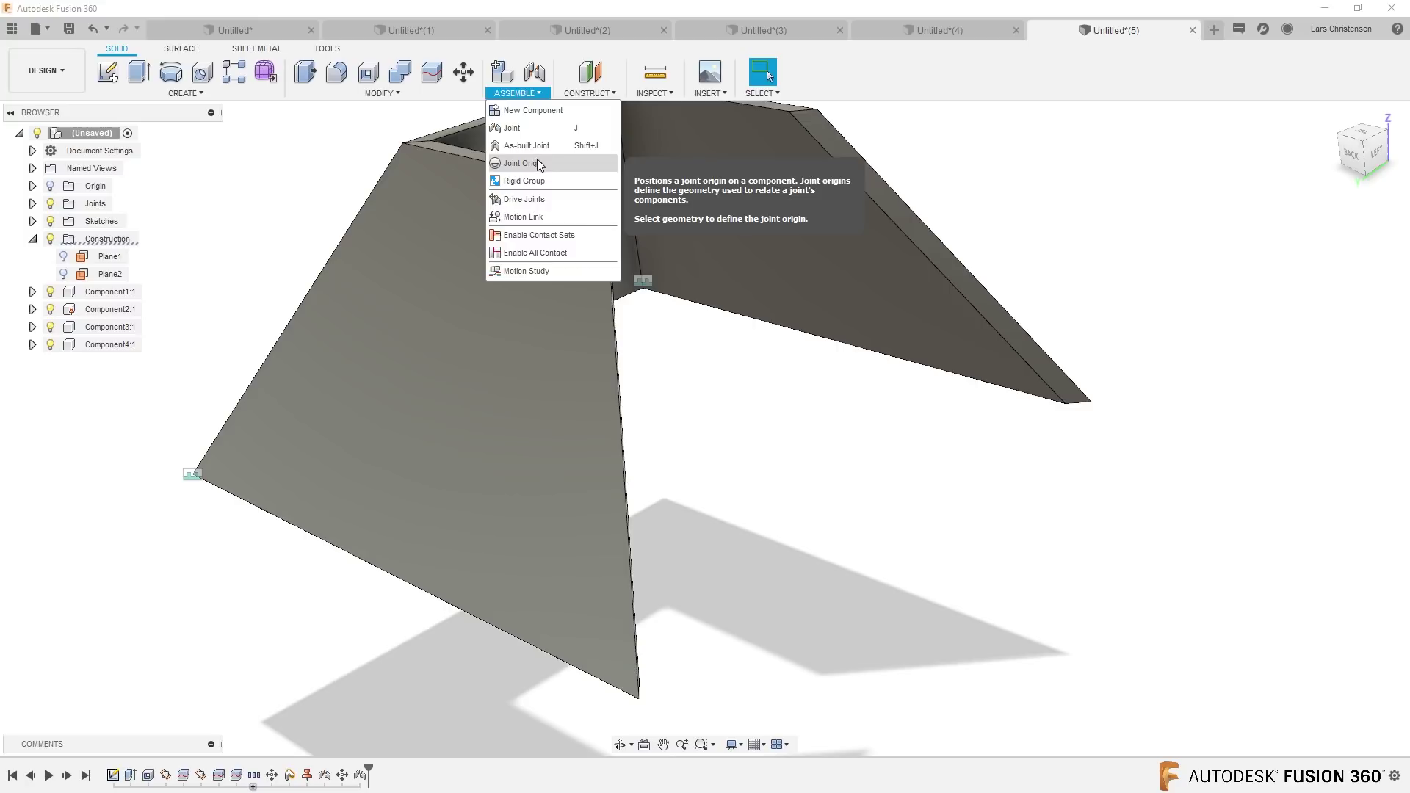
click(523, 163)
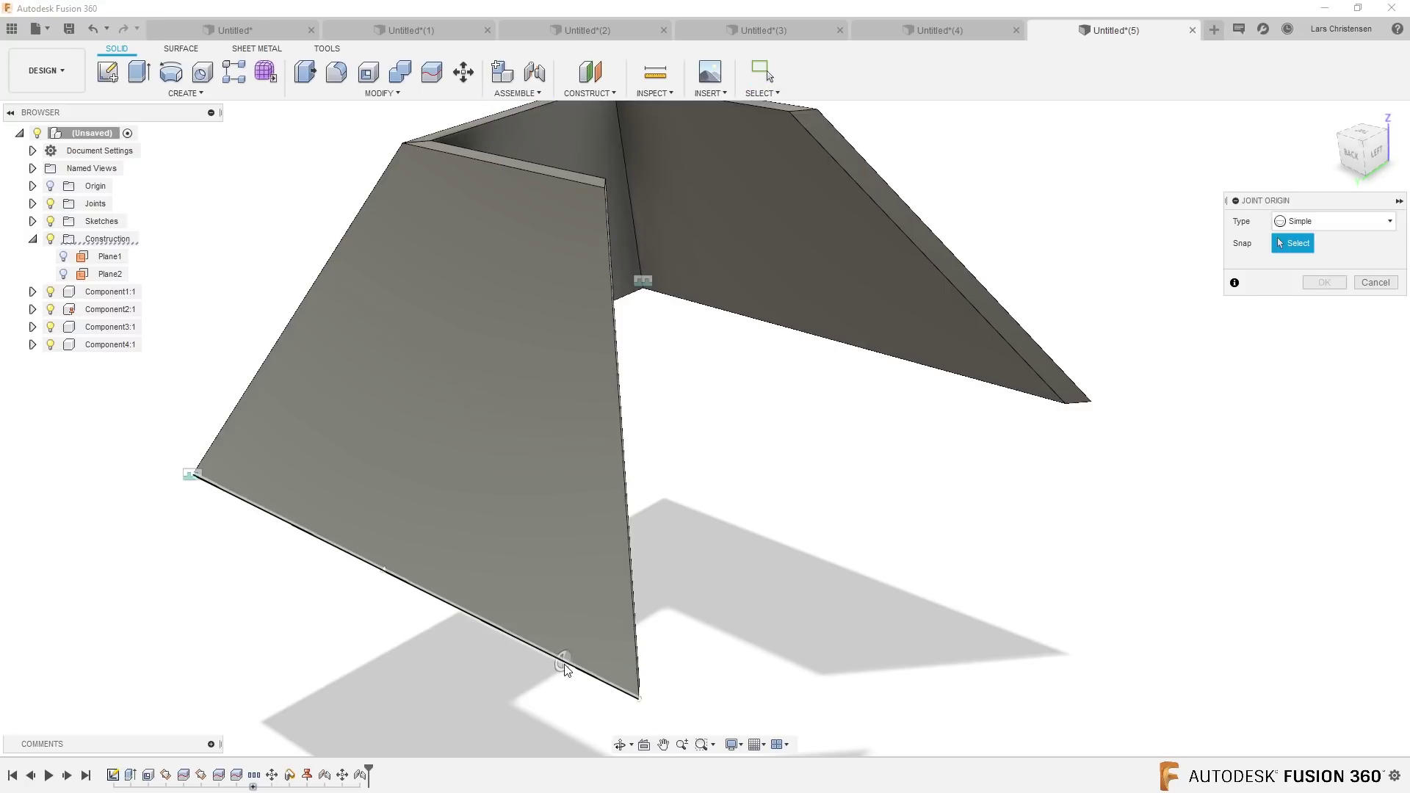
click(638, 697)
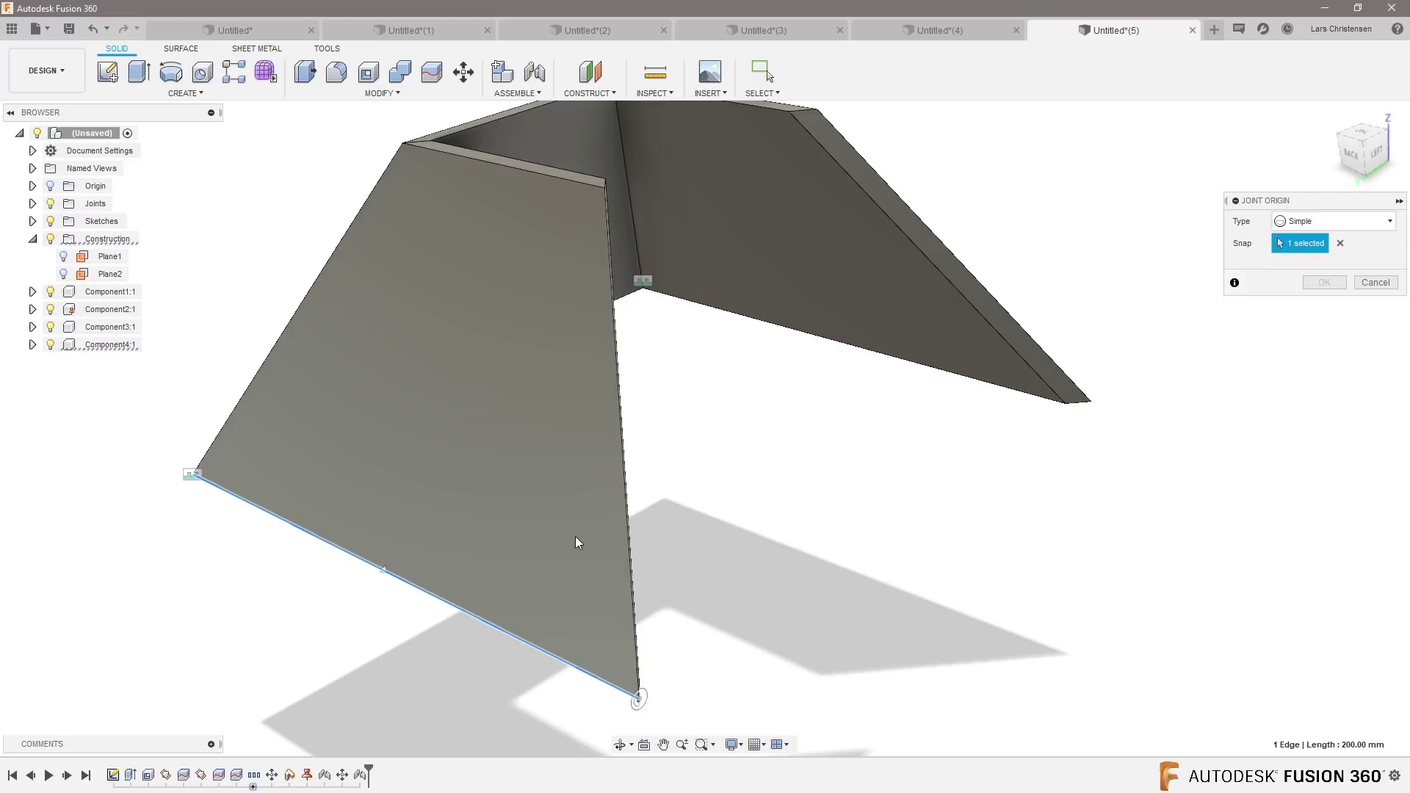
click(385, 575)
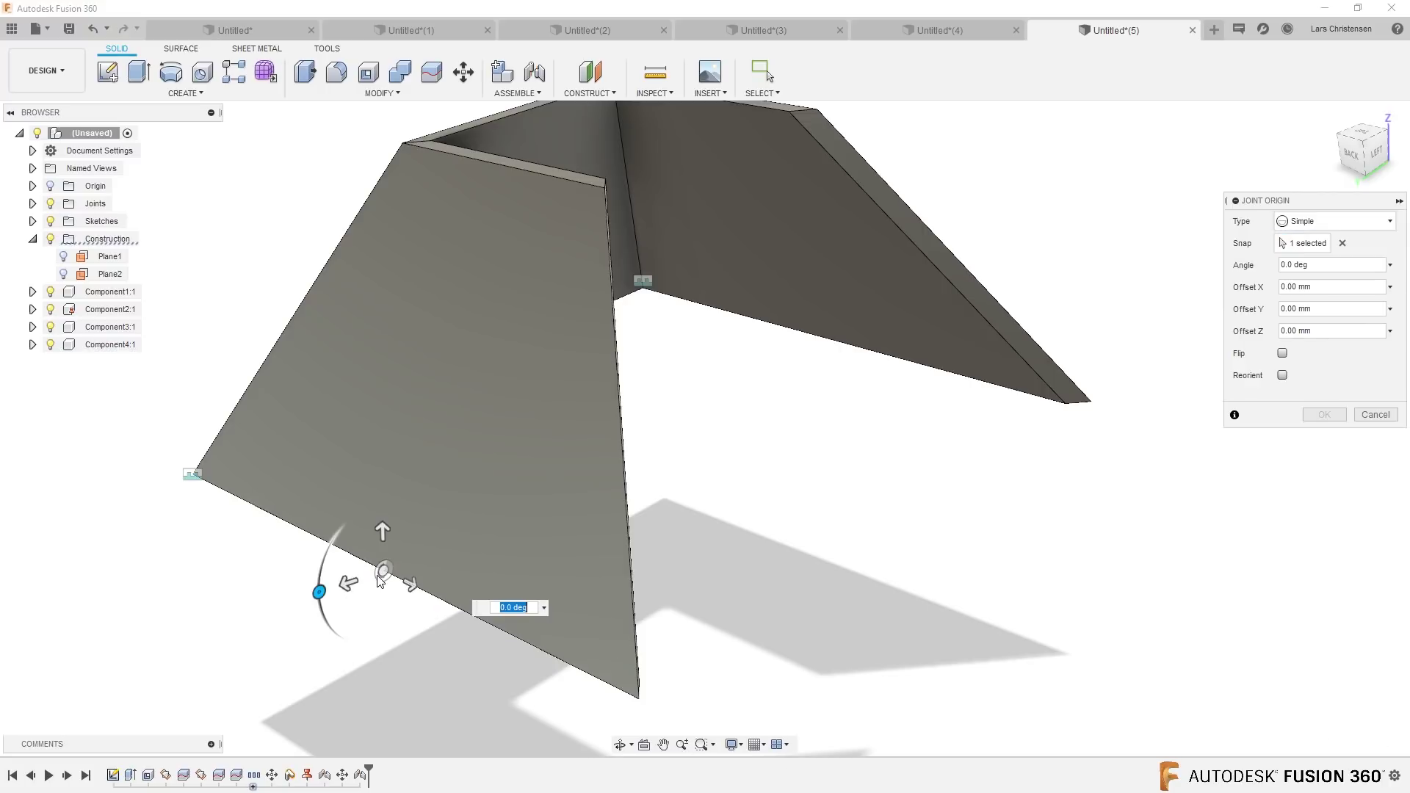
scroll(441, 624, up, 5)
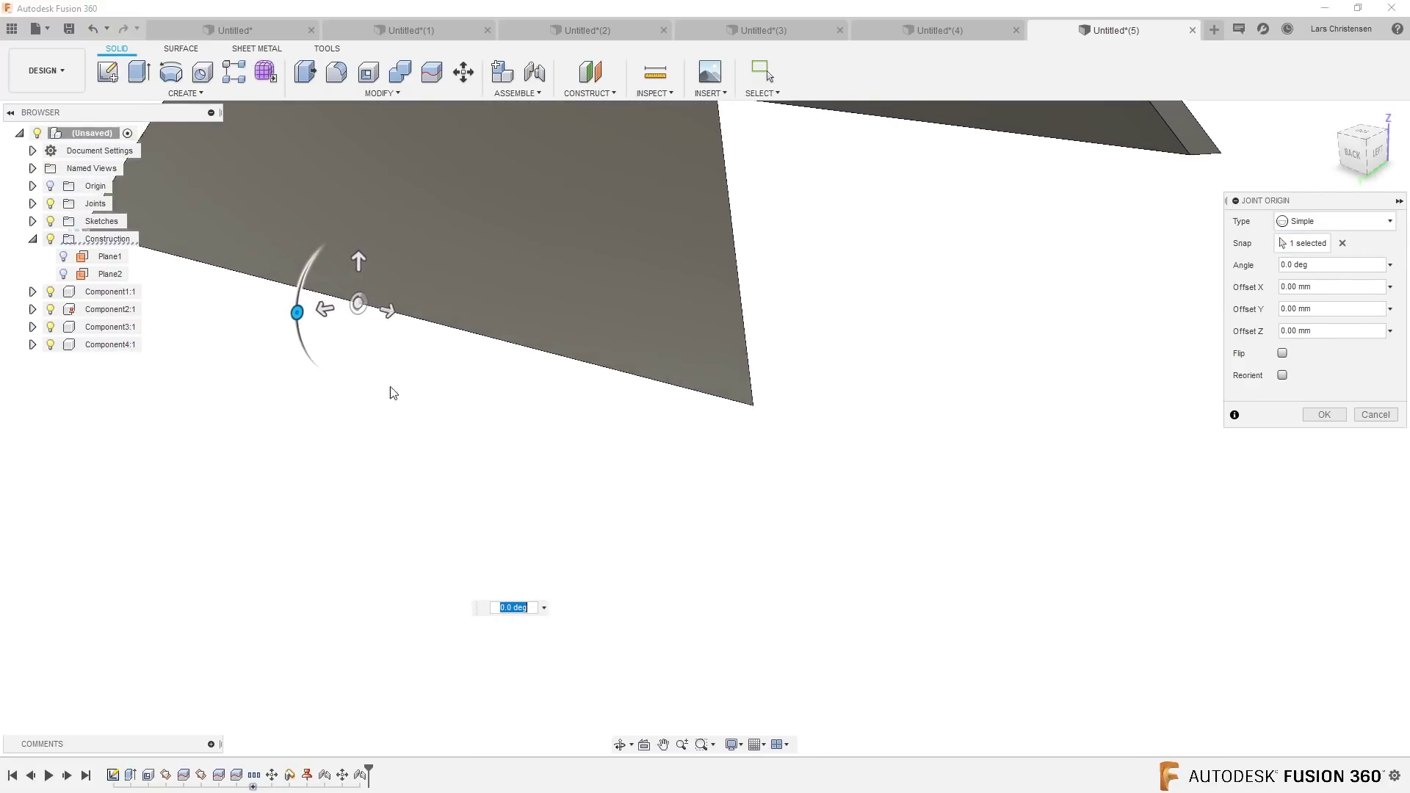
drag(379, 316, 591, 457)
mouse_move(762, 420)
mouse_down()
mouse_move(759, 408)
mouse_move(761, 424)
mouse_up()
click(1322, 416)
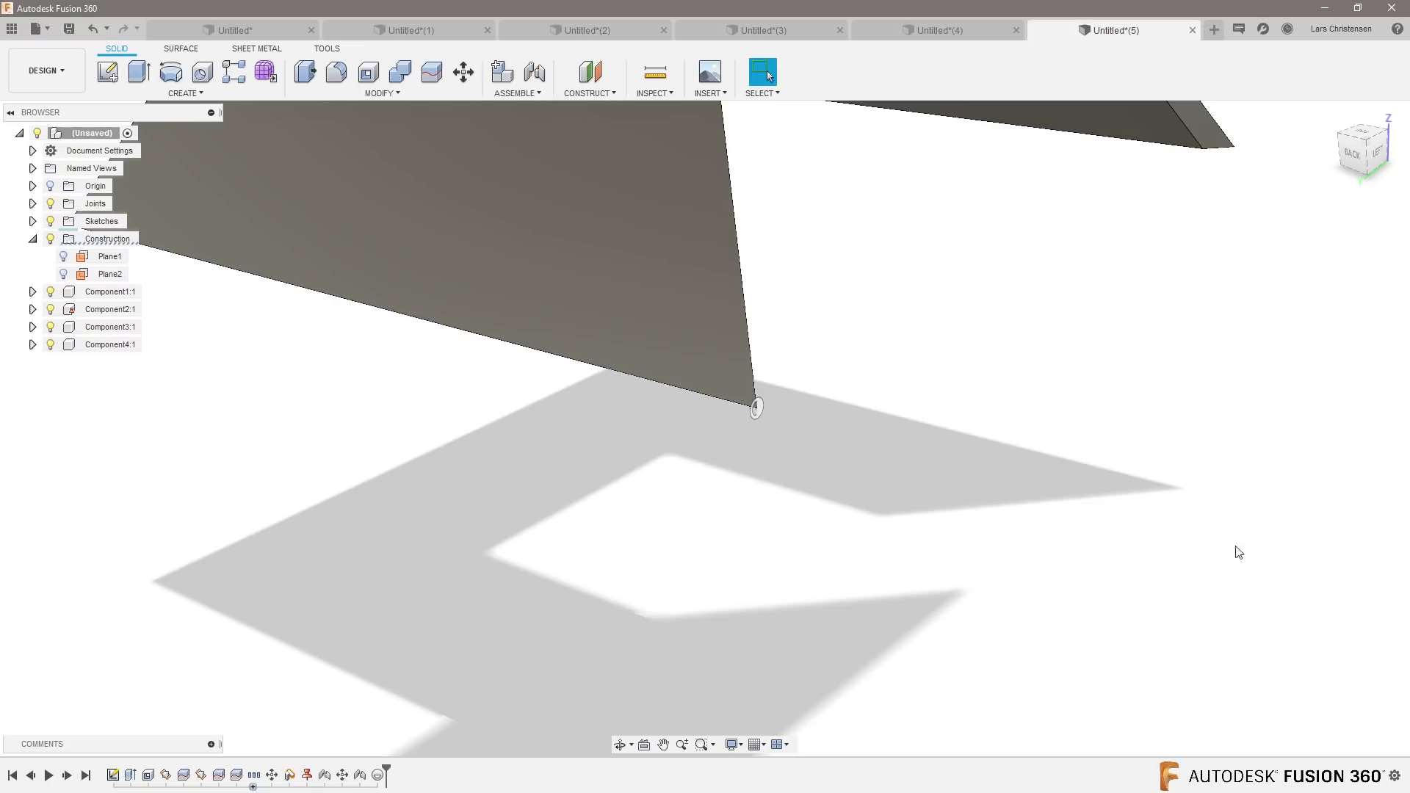
Attach the remaining loose panel's outer bottom corner to Component4's new joint origin with a rigid joint.
shift+middle_drag(885, 634, 500, 478)
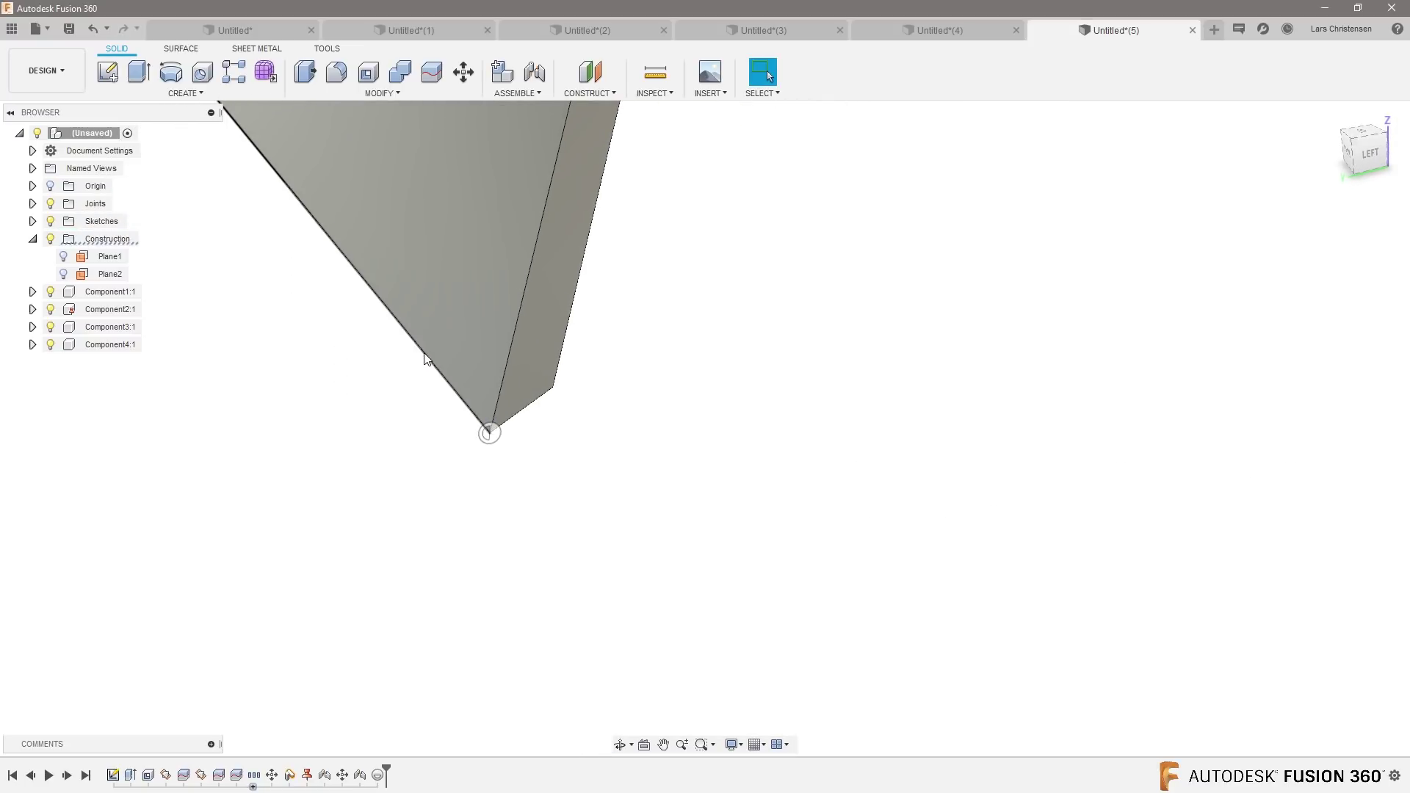
shift+middle_drag(668, 559, 833, 559)
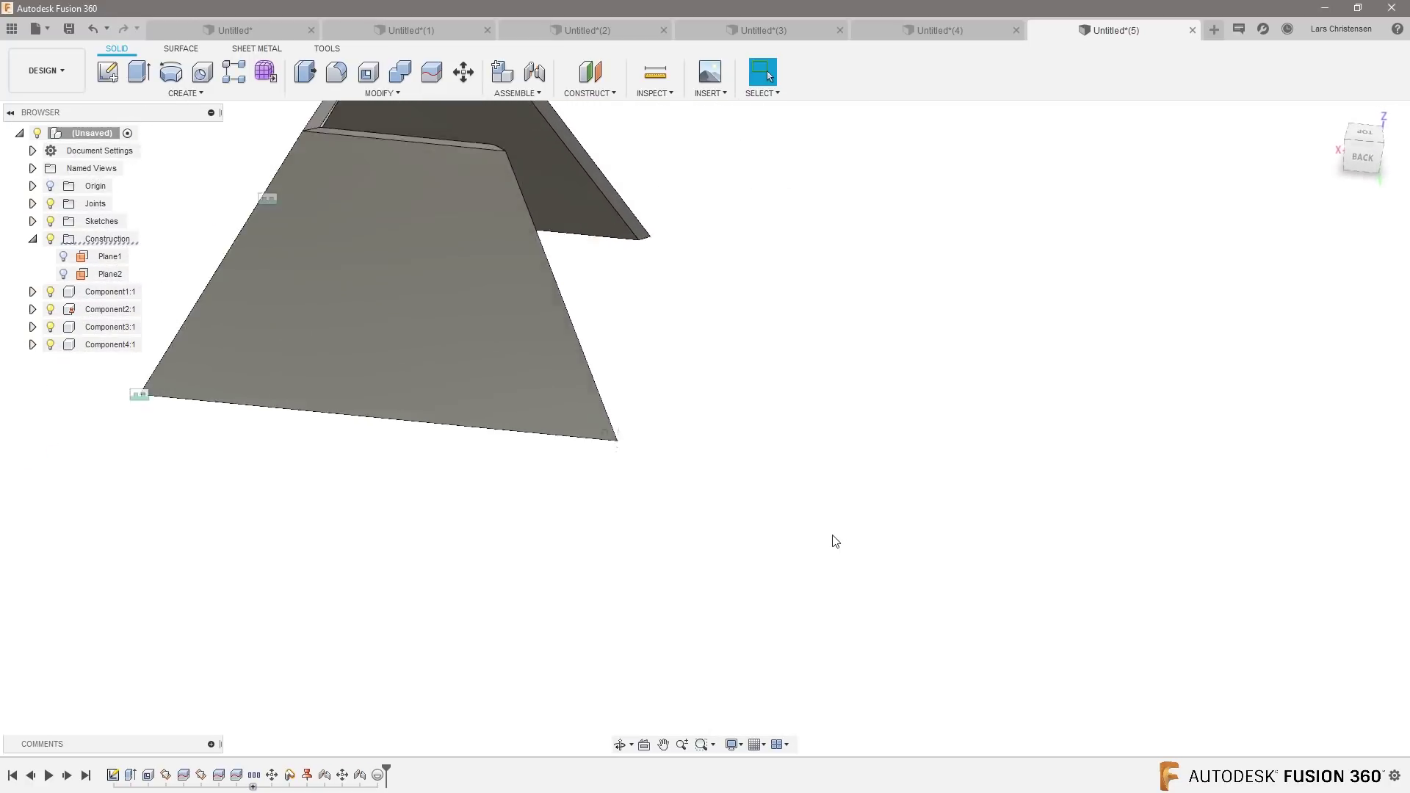
scroll(822, 559, down, 5)
scroll(736, 519, up, 5)
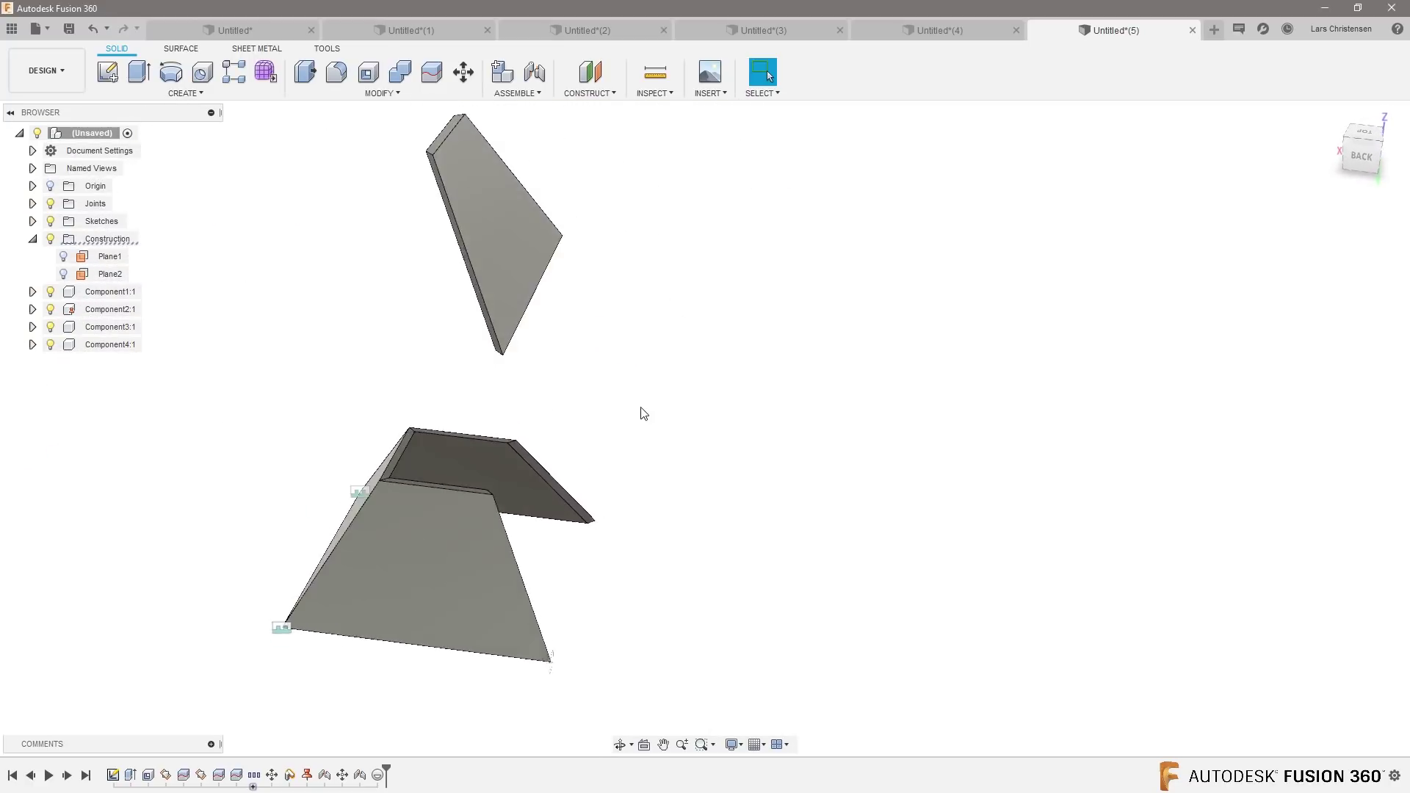
shift+middle_drag(640, 408, 650, 411)
scroll(650, 412, up, 3)
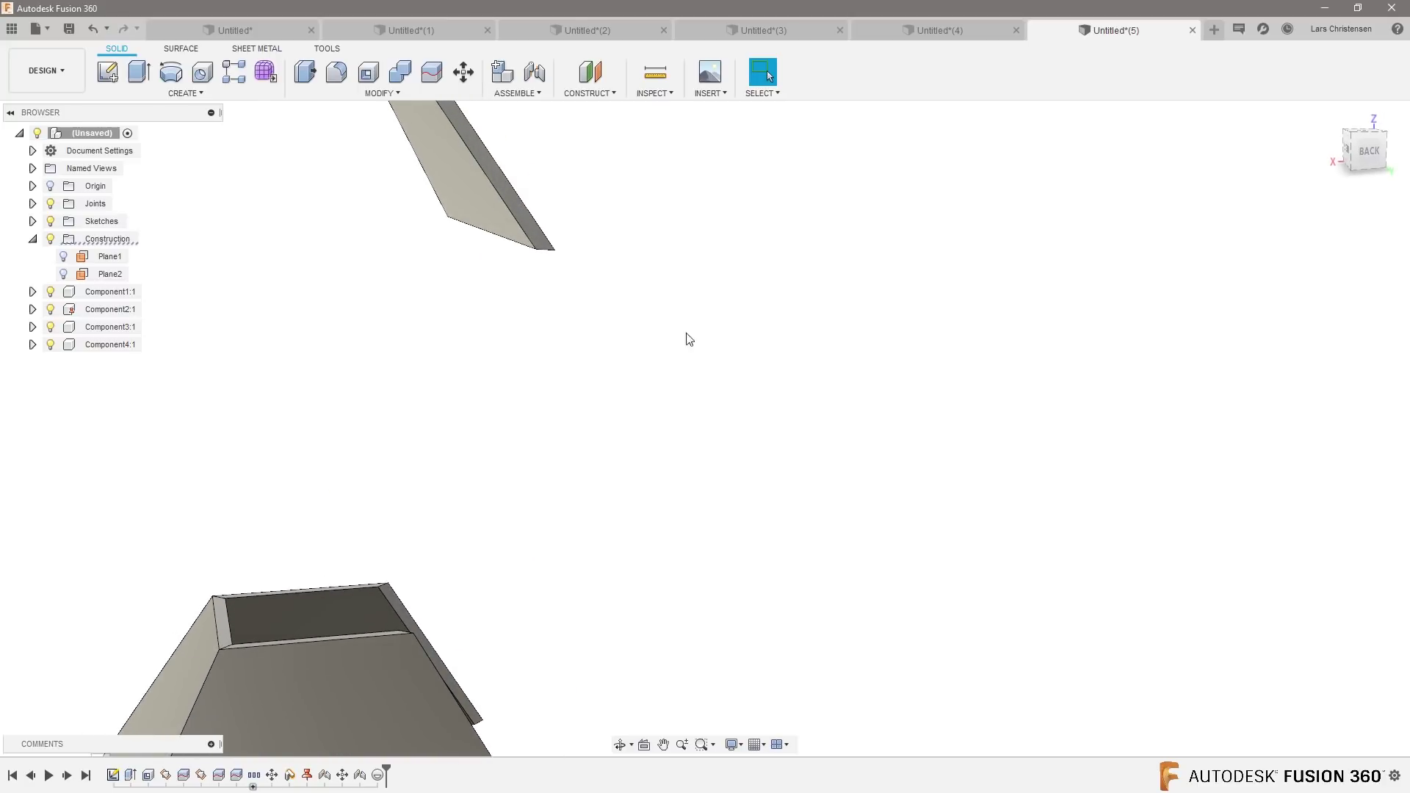
click(531, 74)
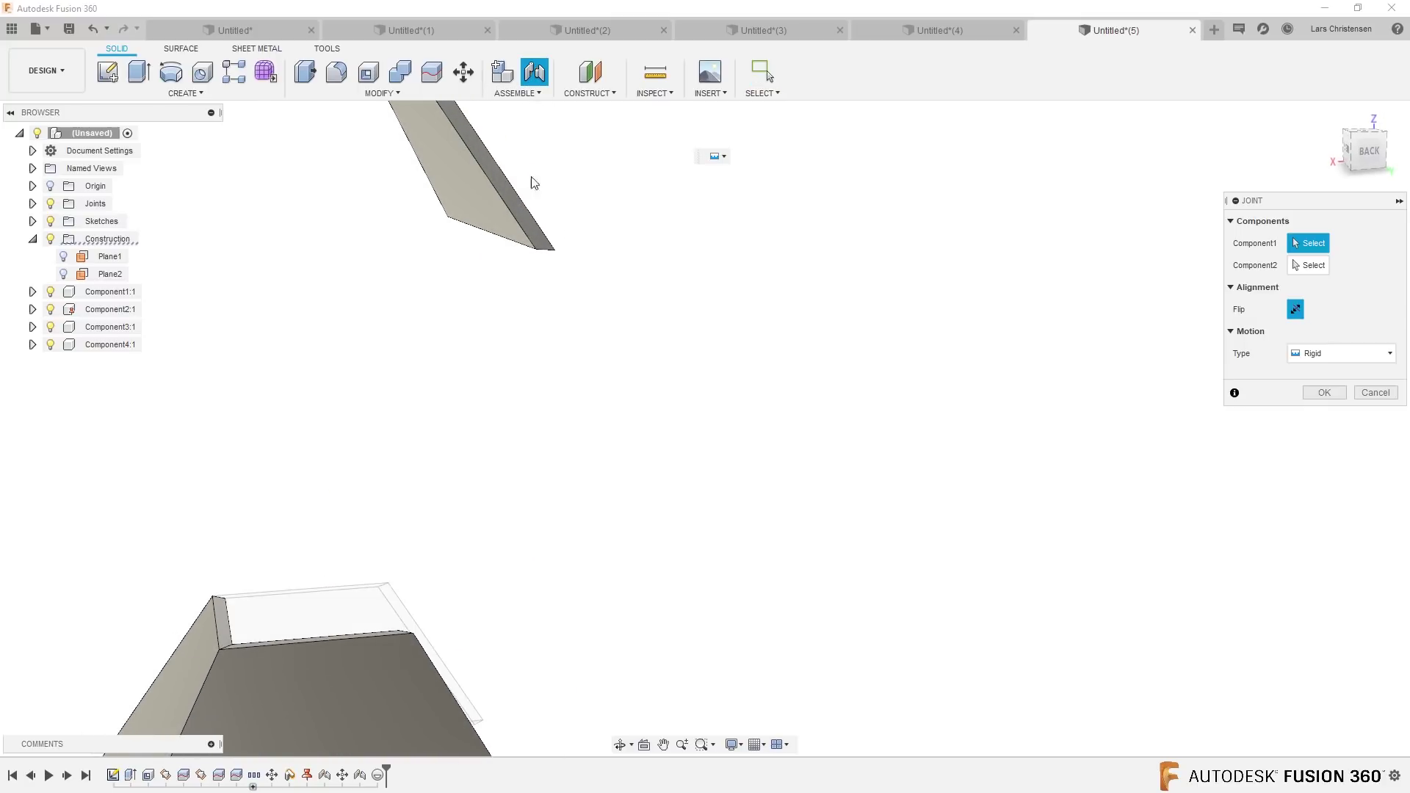
click(555, 251)
shift+middle_drag(640, 365, 409, 576)
click(397, 546)
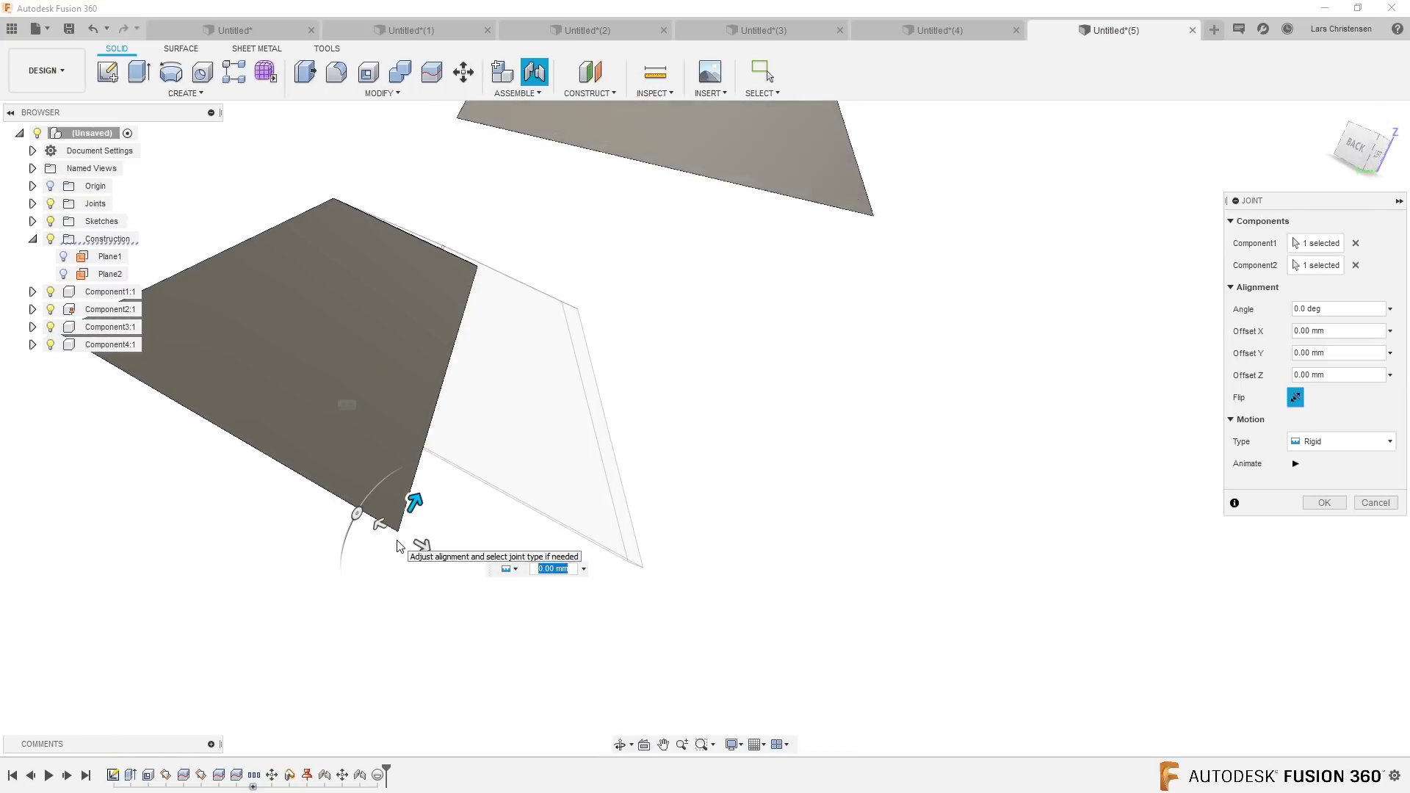
shift+middle_drag(504, 605, 409, 603)
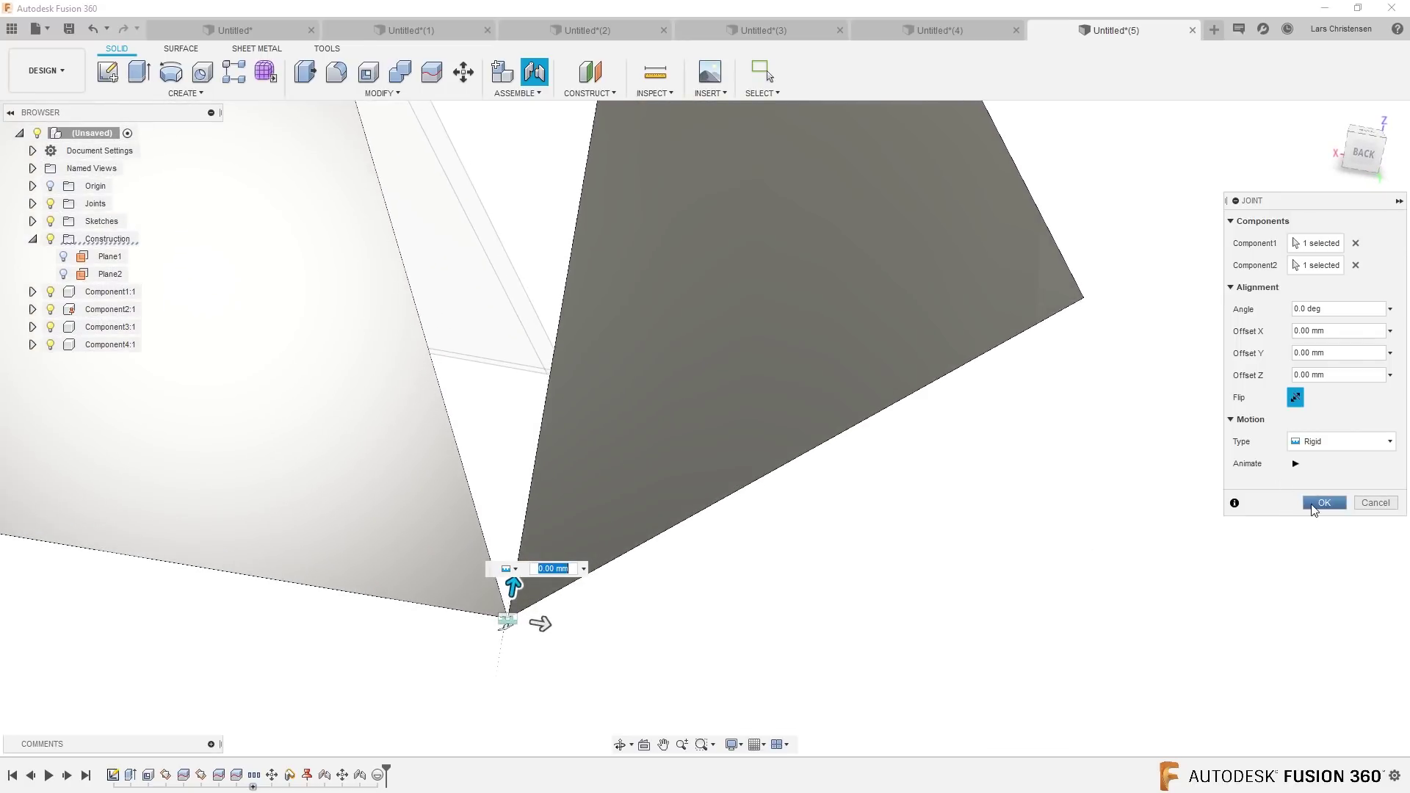
click(1323, 503)
scroll(507, 465, down, 5)
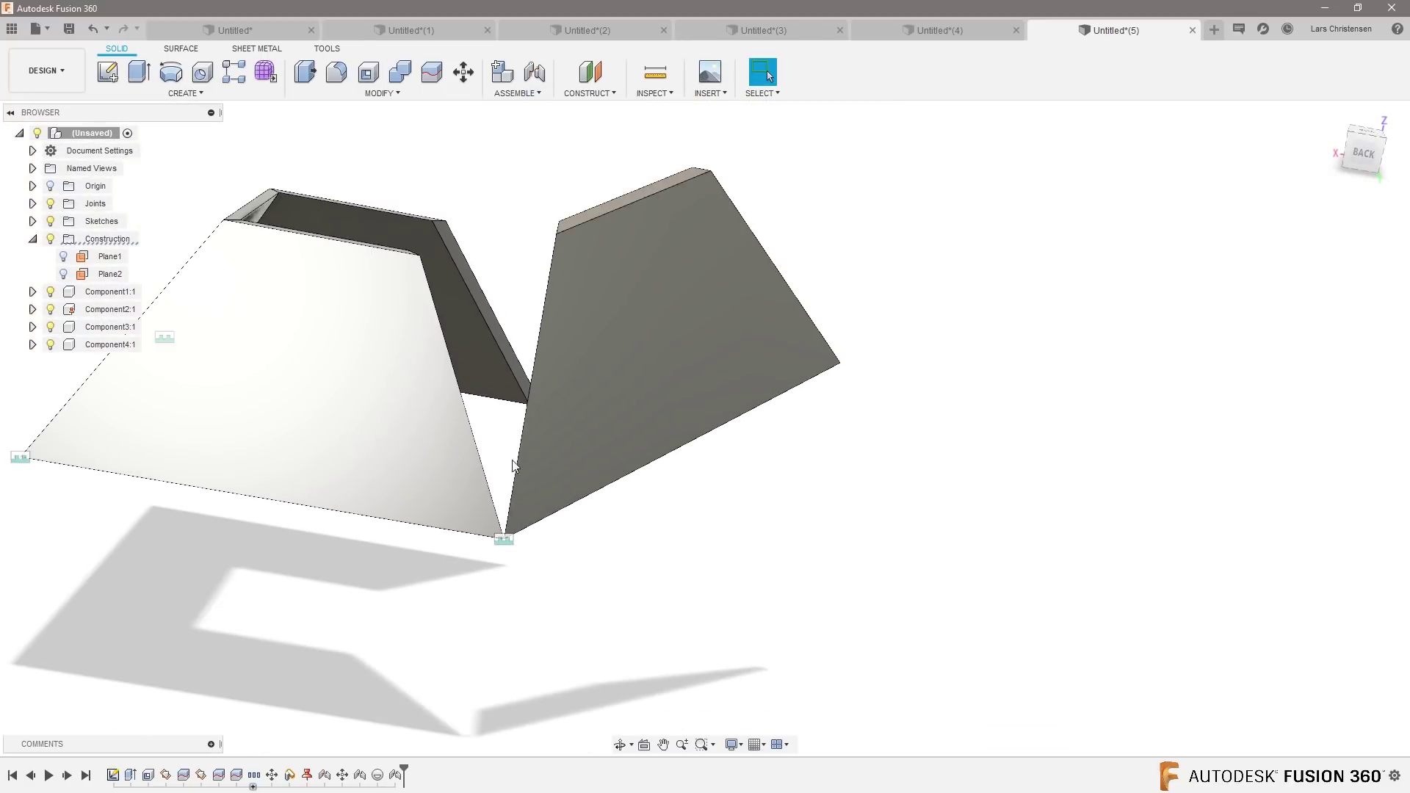